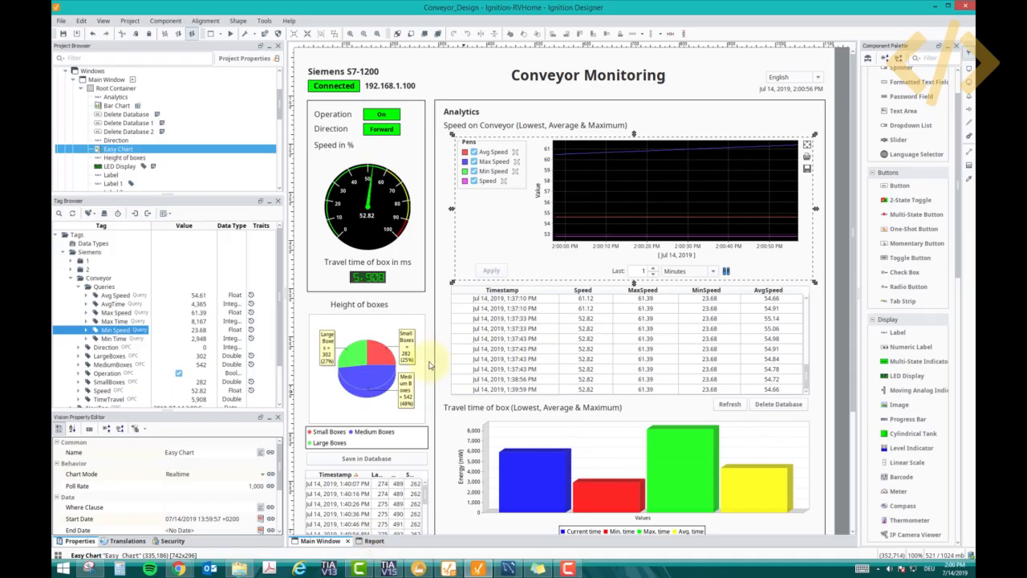
- Preview the Report window and save the Conveyor Control Report to the Desktop as a PDF named Report
left_click(376, 543)
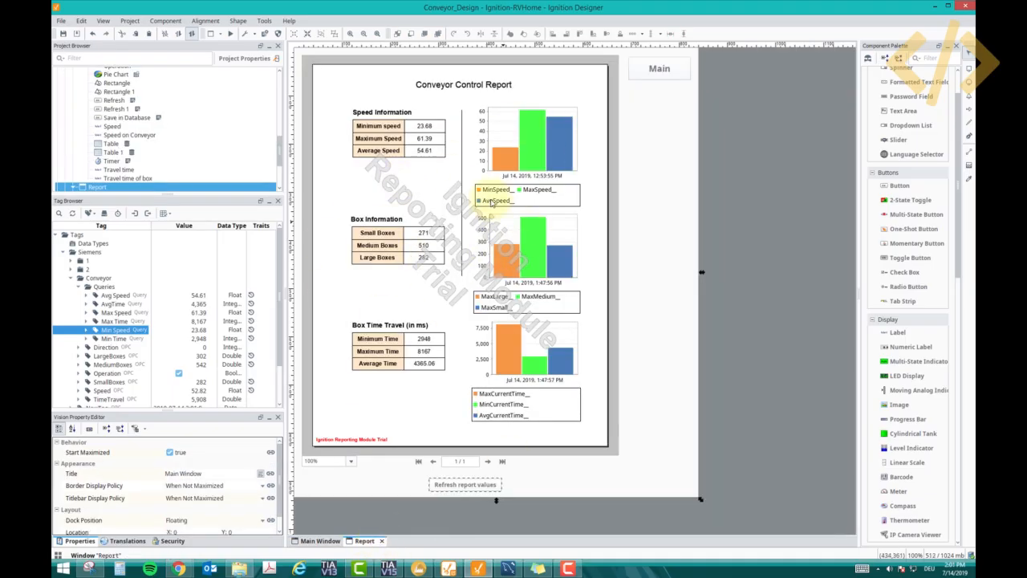
left_click(230, 36)
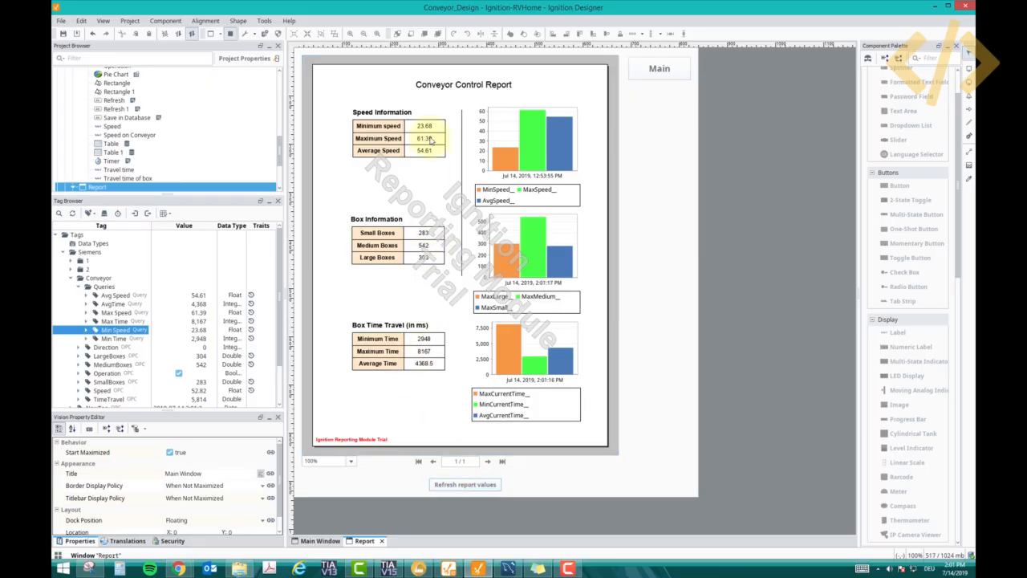
right_click(551, 135)
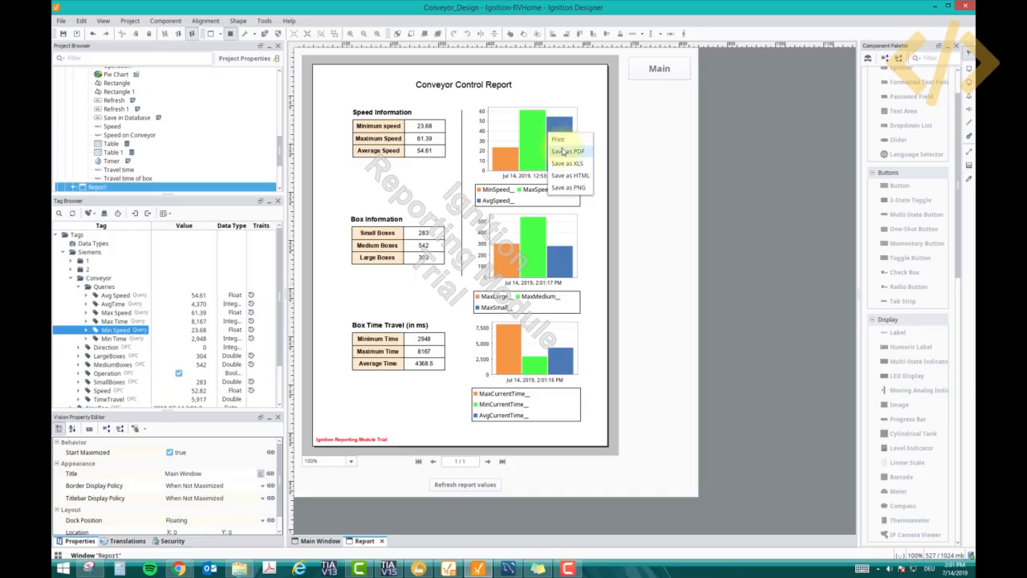
left_click(565, 153)
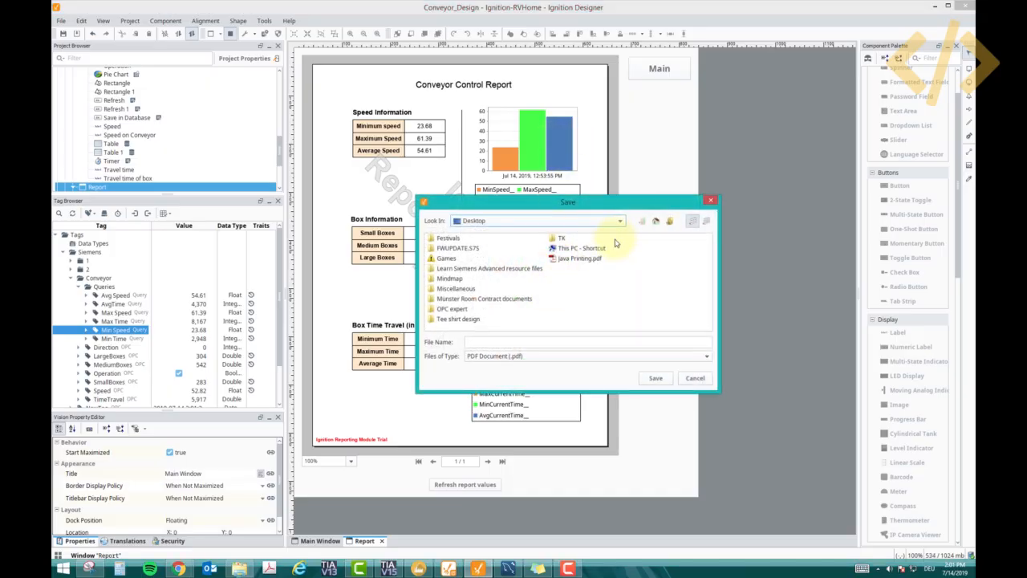
left_click(491, 342)
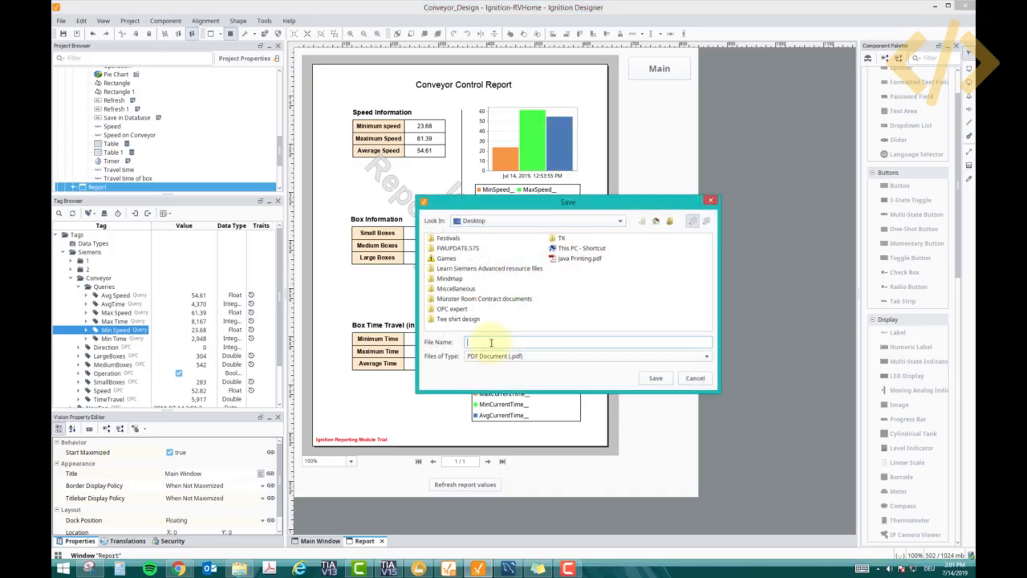
type("Report")
key("Return")
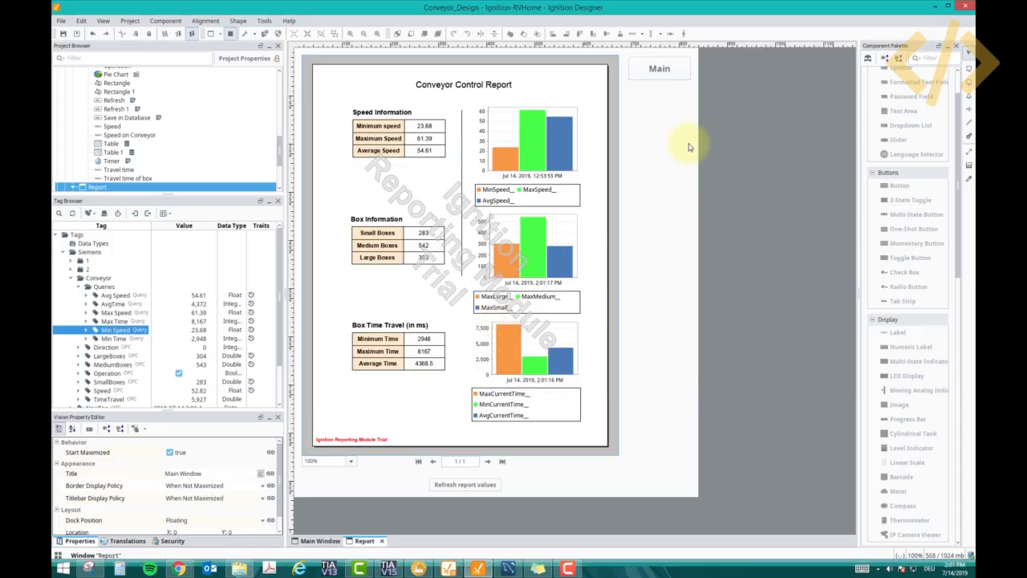
- Open the exported Report file from the desktop in Adobe Acrobat 9.0, review the whole page and close it
left_click(933, 6)
left_click(932, 8)
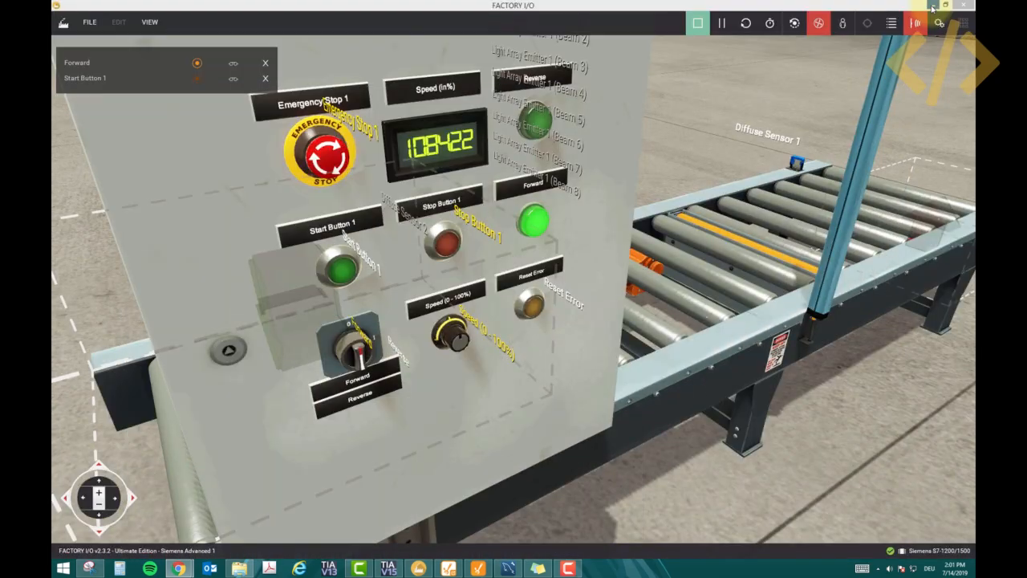
left_click(932, 8)
right_click(252, 193)
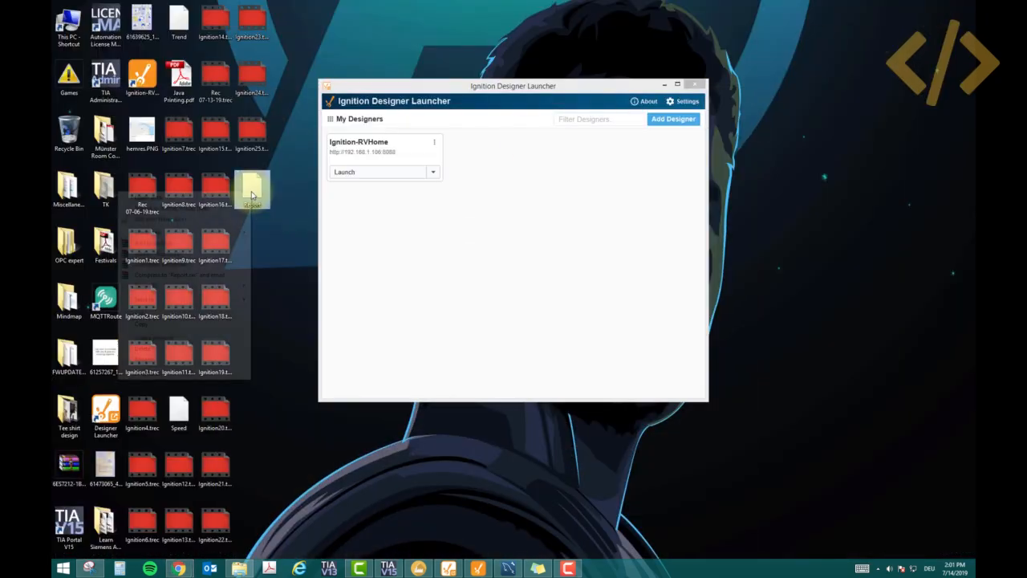
left_click(224, 201)
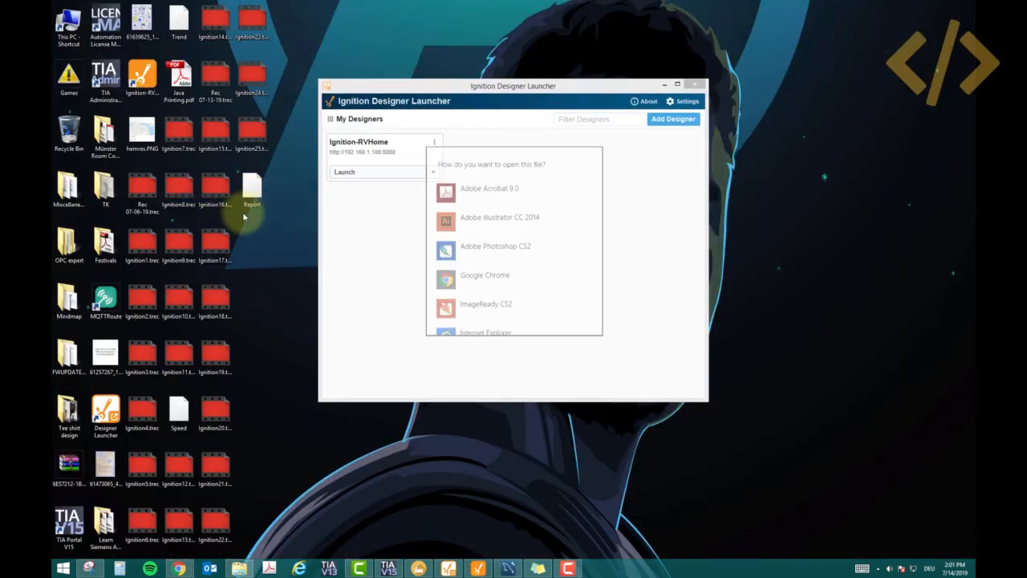
left_click(447, 196)
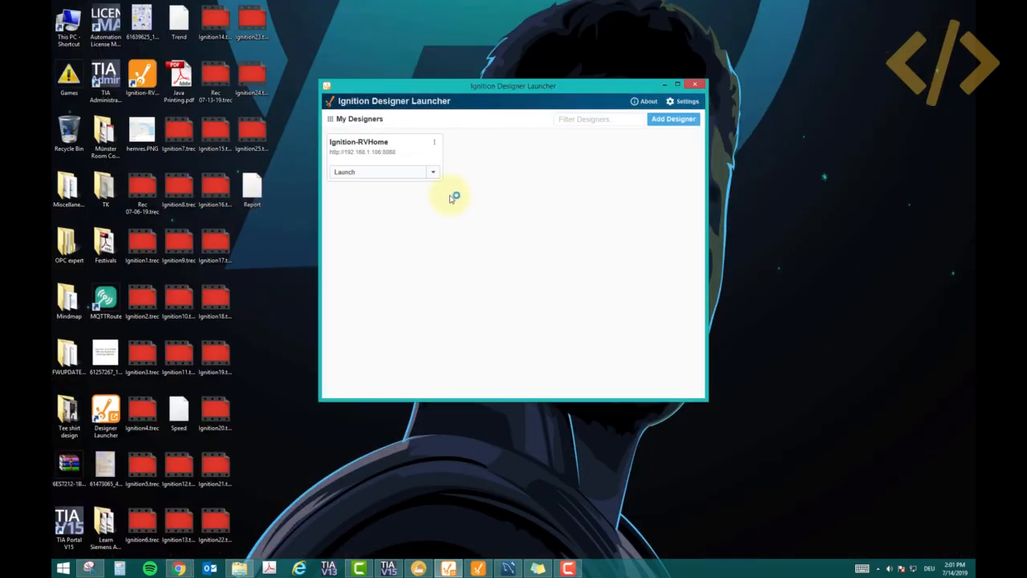
left_click(664, 84)
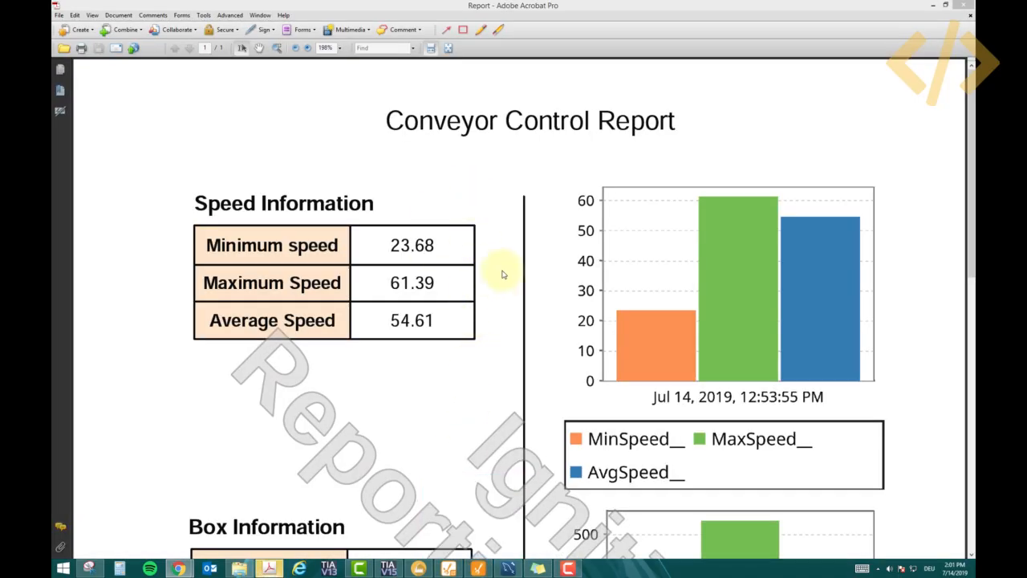
scroll(550, 201, "down", 10)
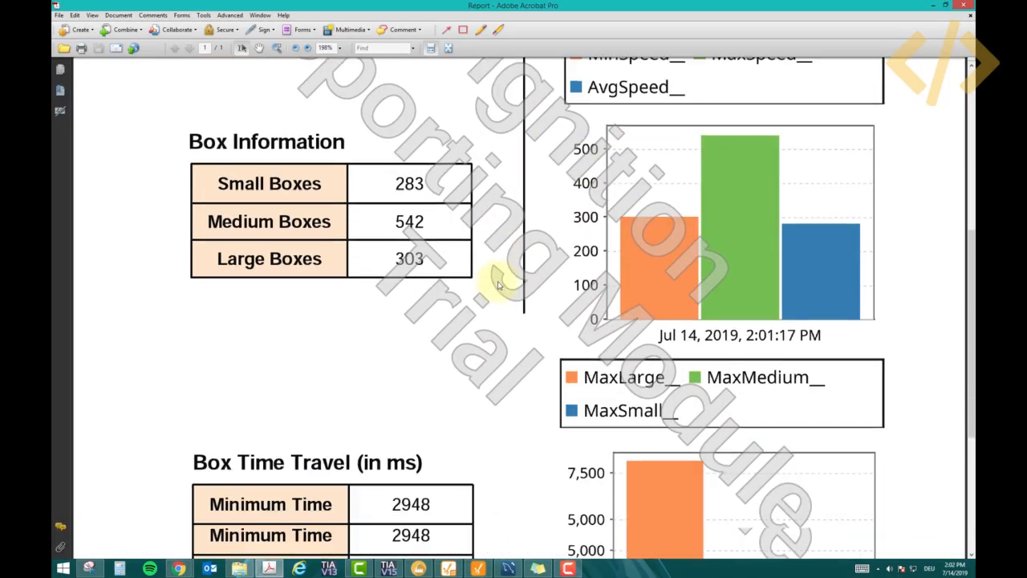
scroll(497, 289, "down", 3)
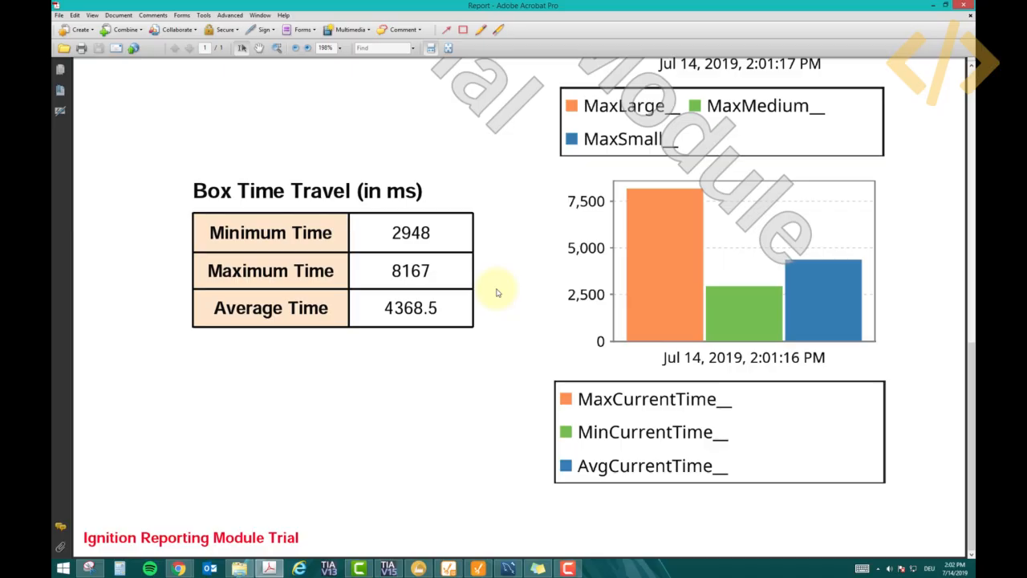
scroll(497, 293, "down", 5)
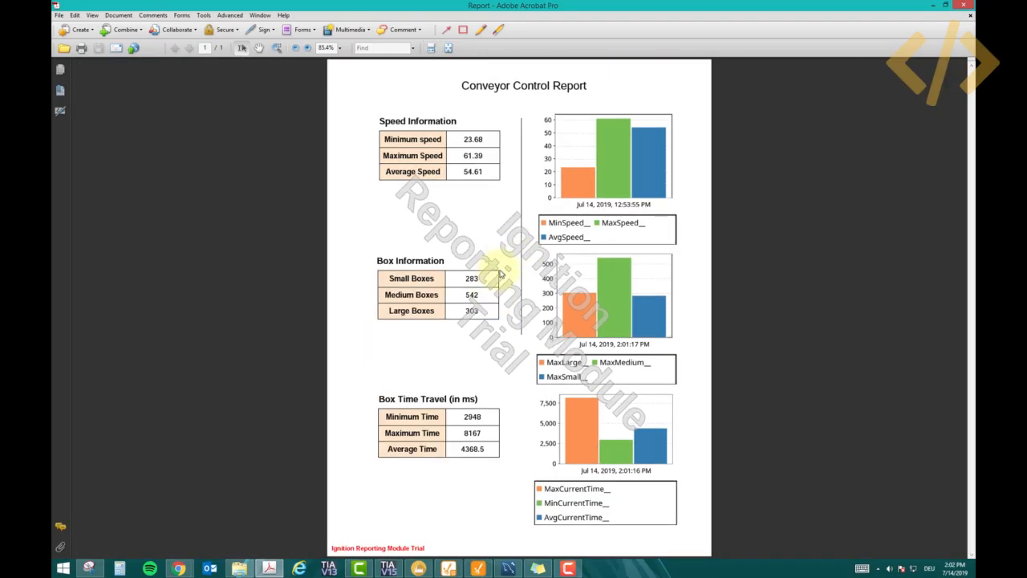
left_click(963, 5)
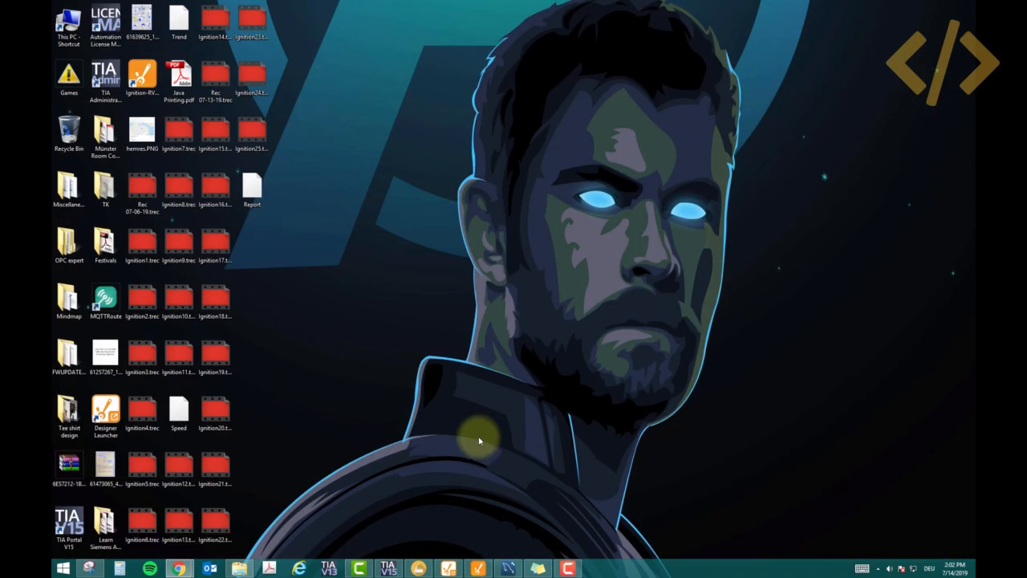
- Switch back to Ignition Designer and refresh the values in the previewed conveyor report
left_click(454, 567)
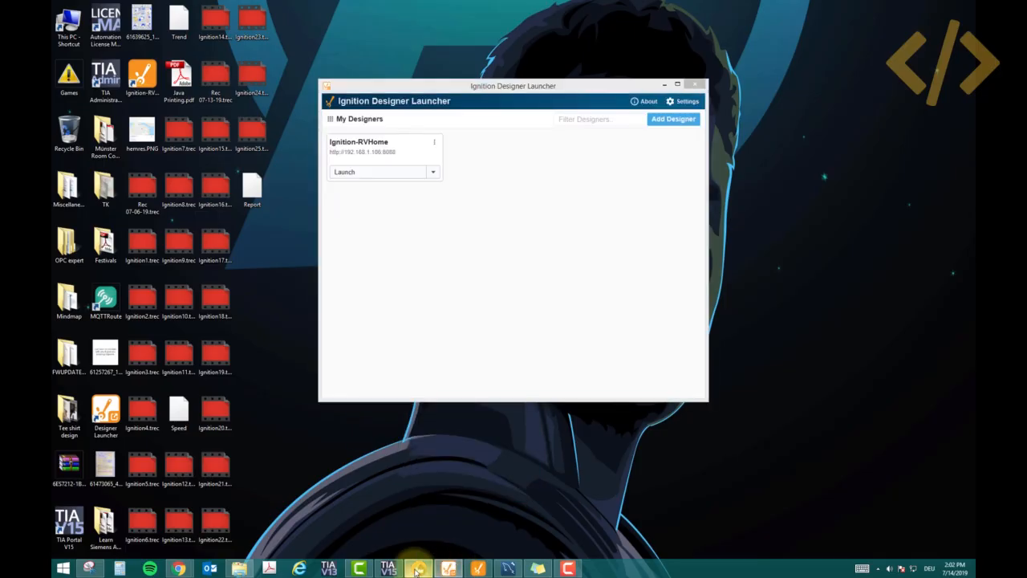
left_click(419, 568)
left_click(478, 569)
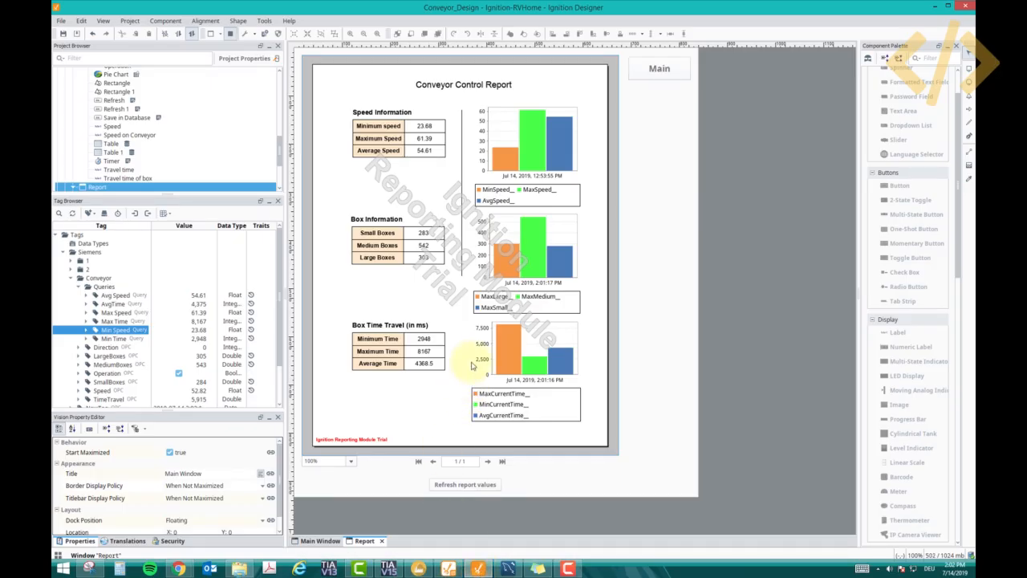
left_click(464, 484)
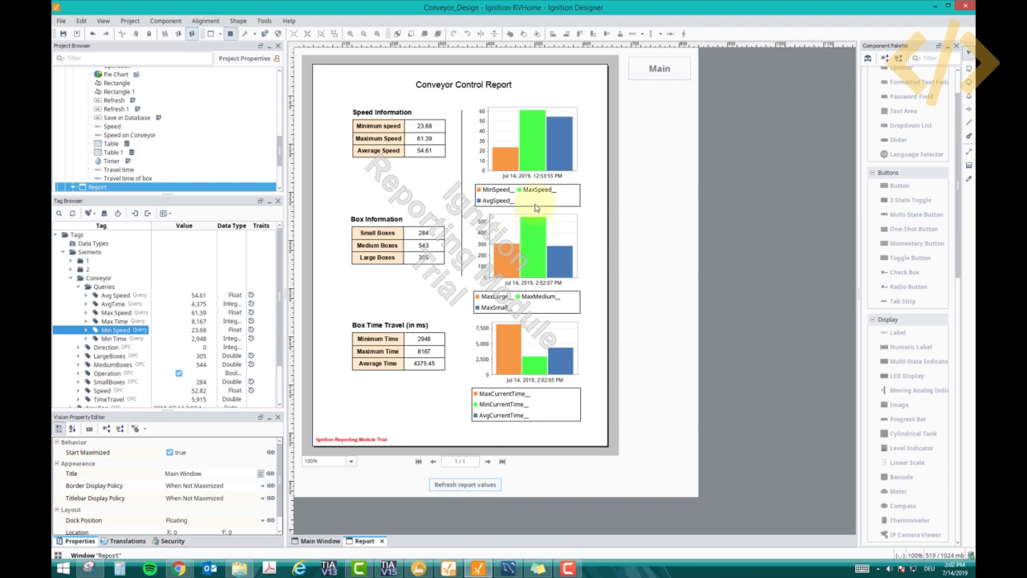
- Collapse the Vision windows in the project tree and open the existing Report under Reports
left_click_drag(280, 138, 283, 70)
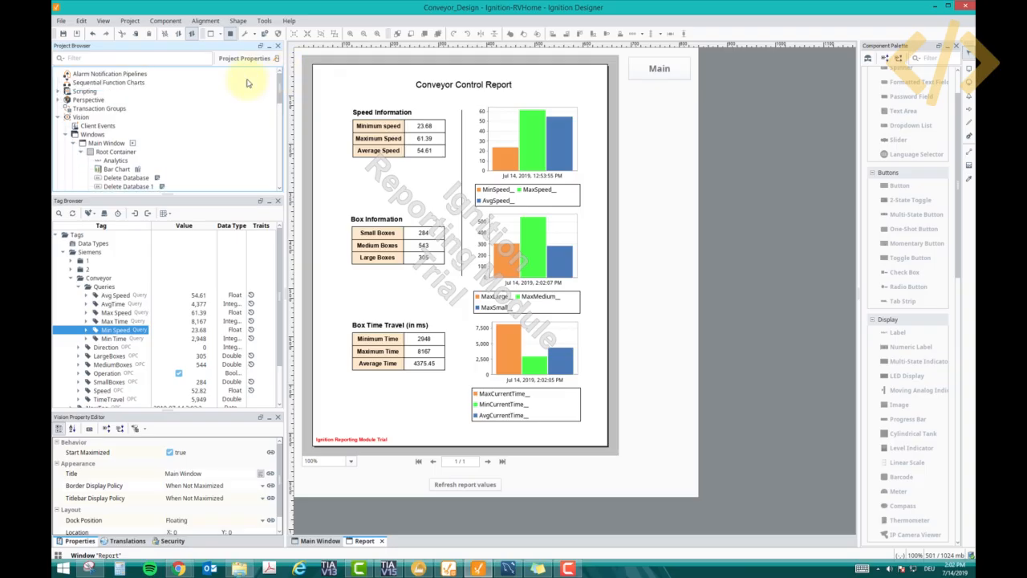
left_click(67, 134)
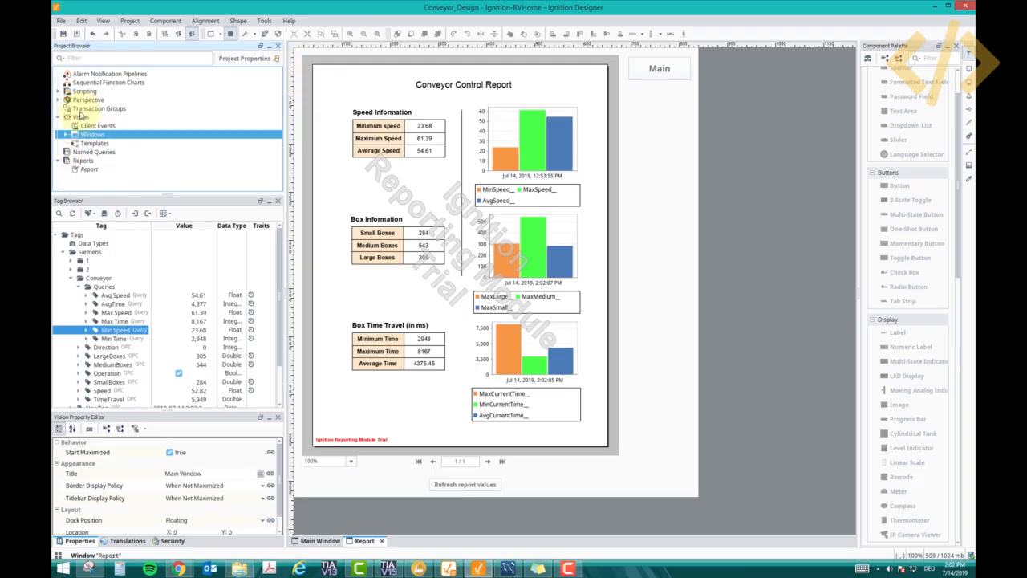
left_click(78, 161)
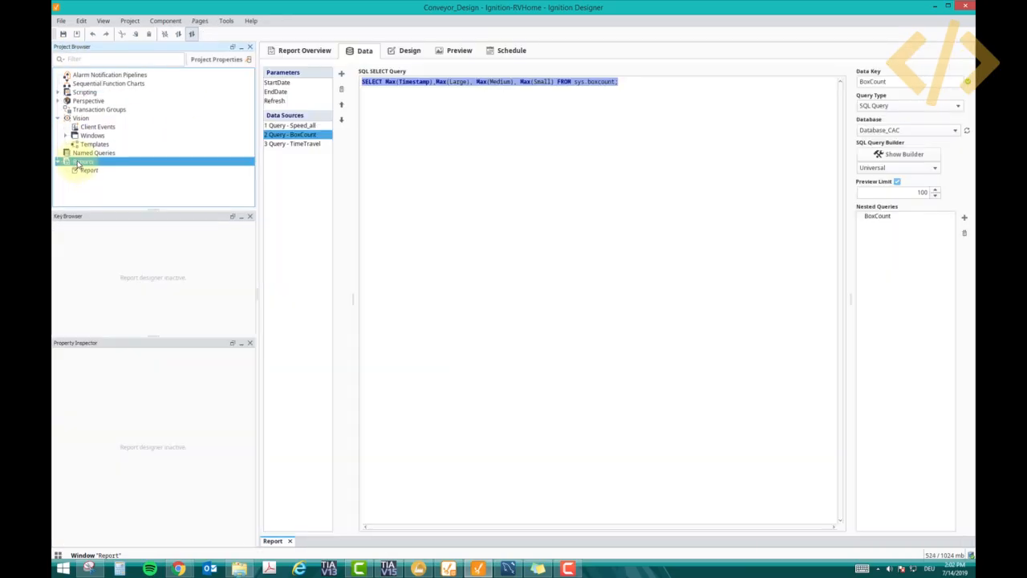
left_click(88, 171)
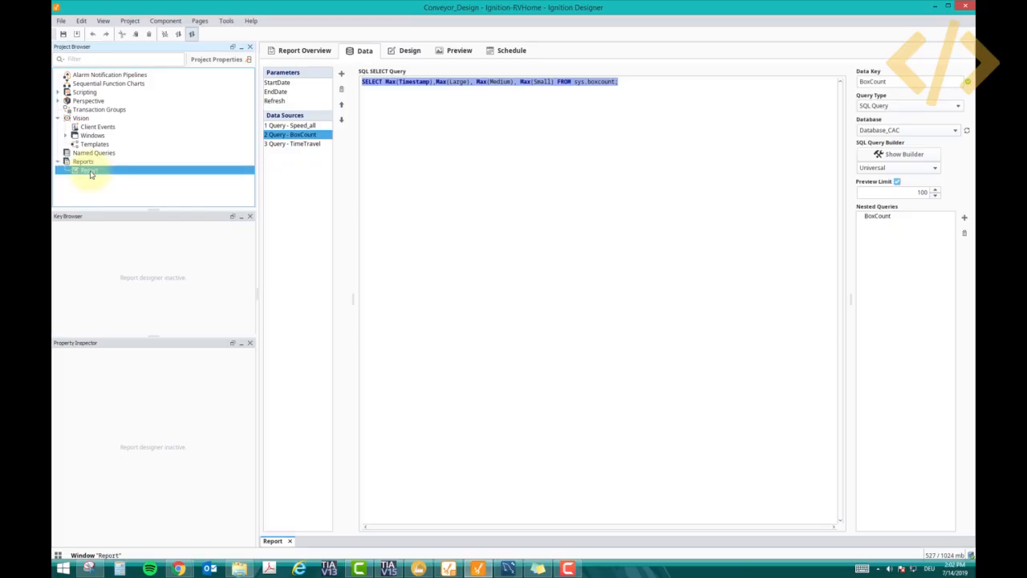
left_click(81, 162)
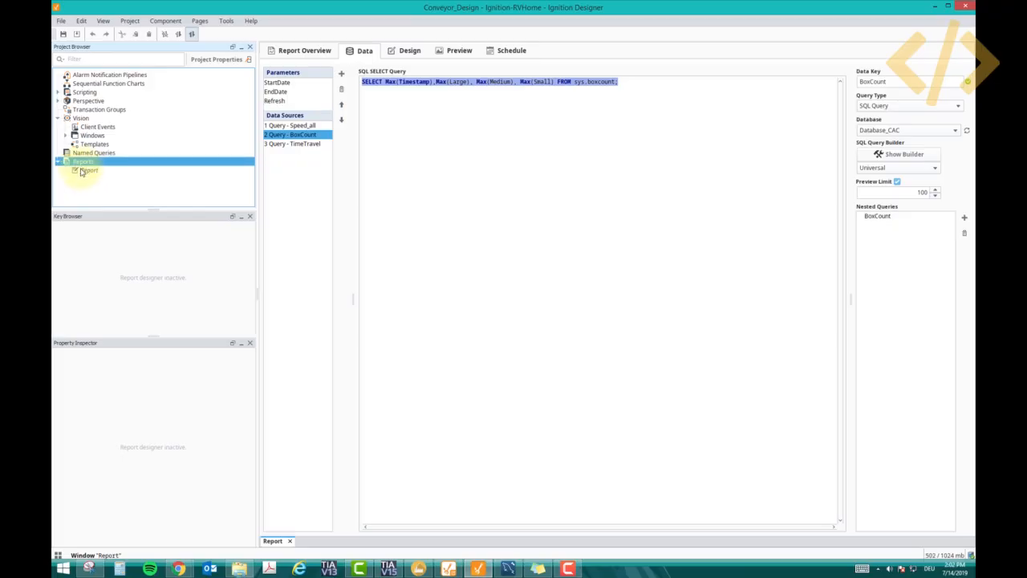
right_click(85, 163)
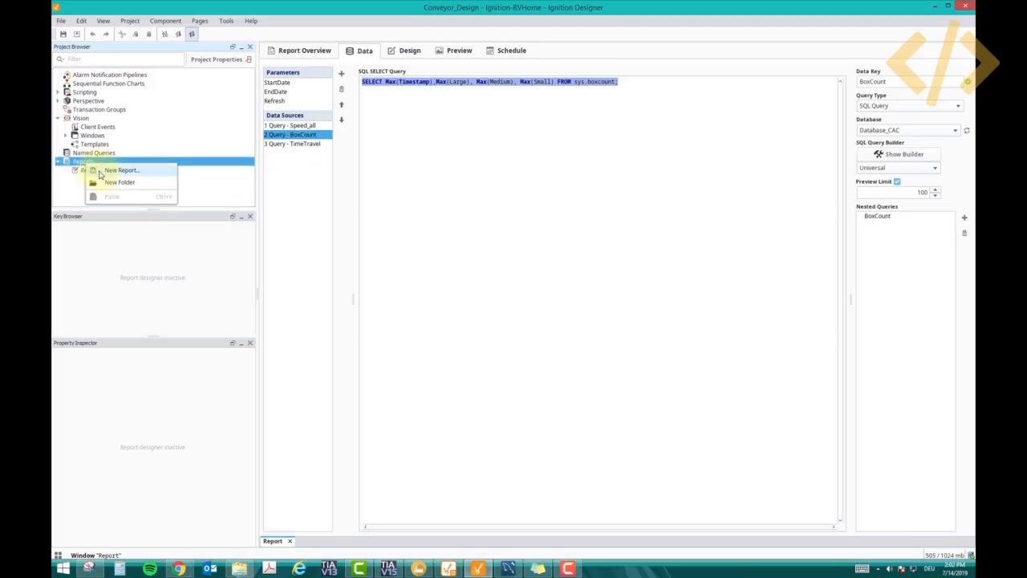
left_click(87, 173)
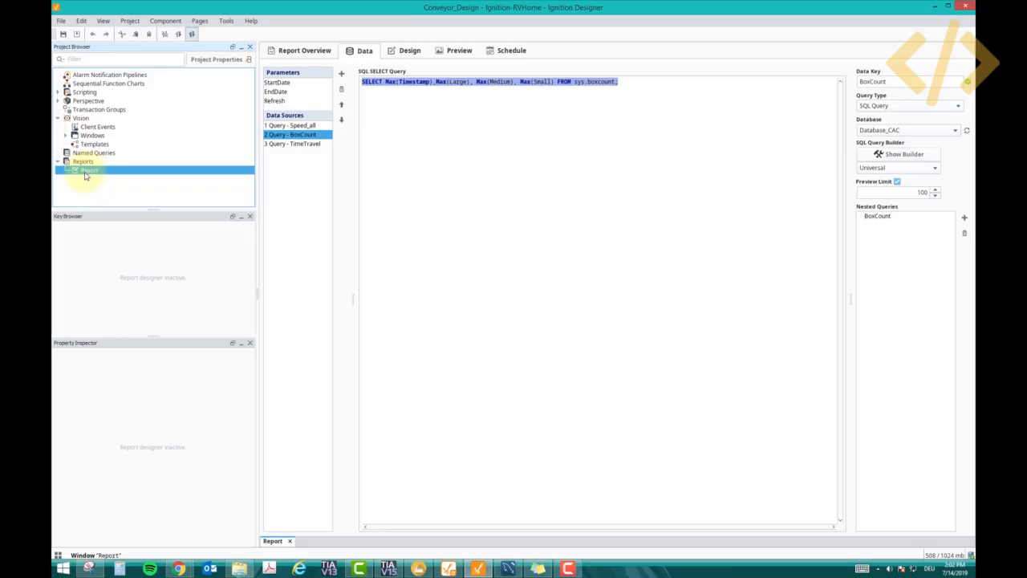
- Change the report description in the report overview to "Sample Report for Conveyor application"
left_click(325, 55)
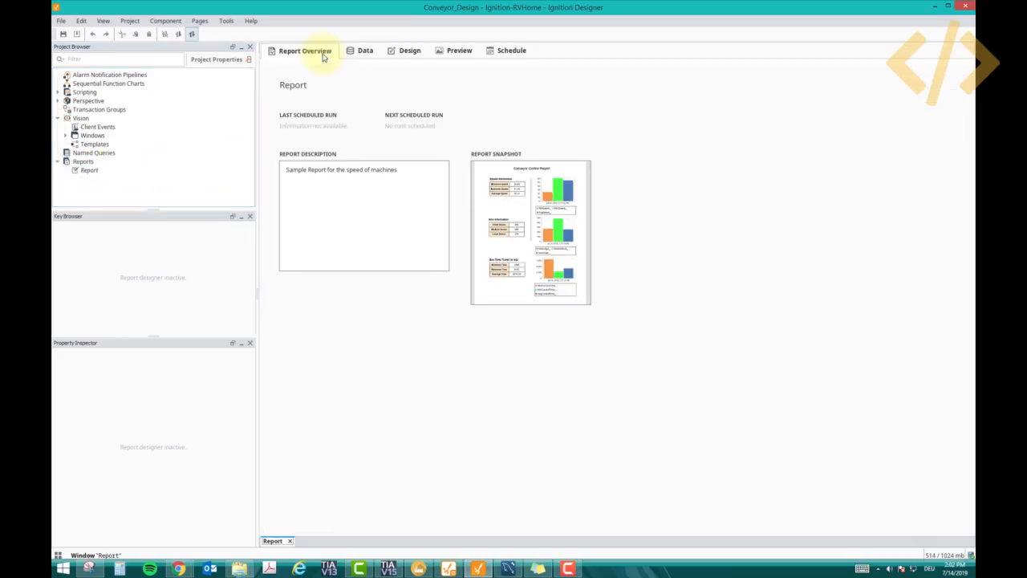
left_click(404, 170)
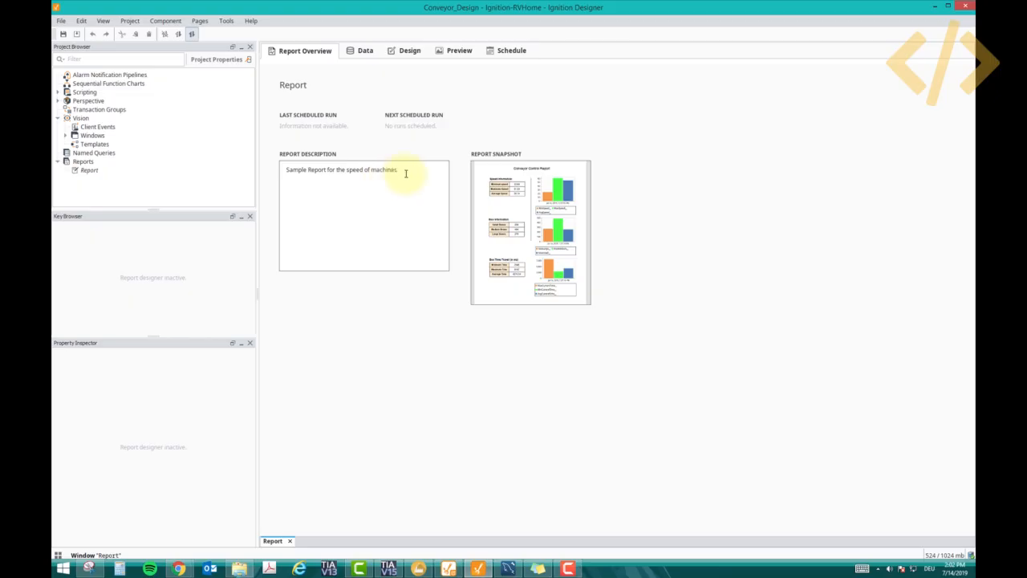
triple_click(329, 172)
left_click(334, 172)
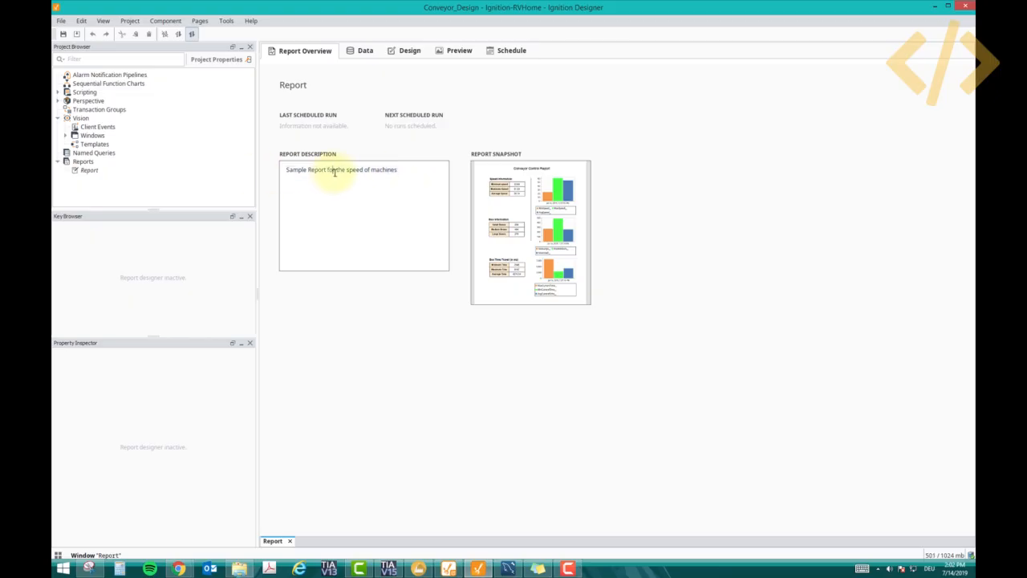
left_click_drag(335, 172, 423, 172)
key("BackSpace")
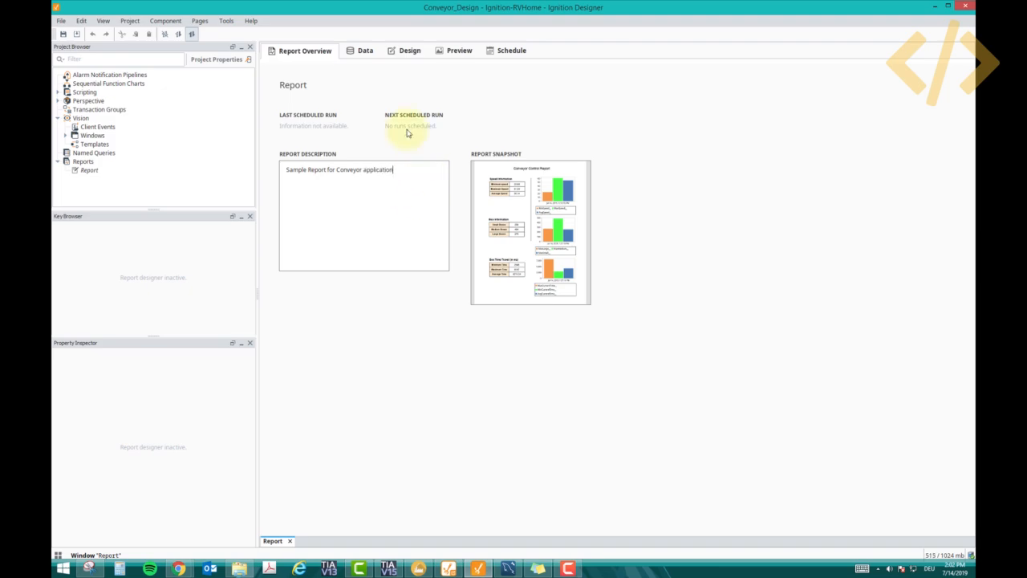
- Examine the report's StartDate, EndDate and Refresh parameters and its Speed_all, BoxCount and TimeTravel data source queries
left_click(366, 52)
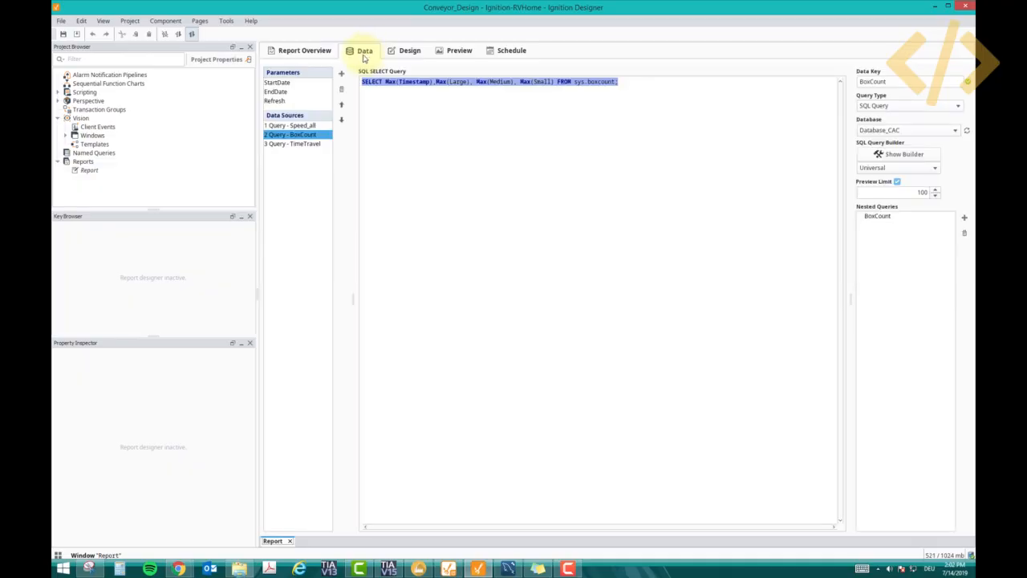
left_click(278, 83)
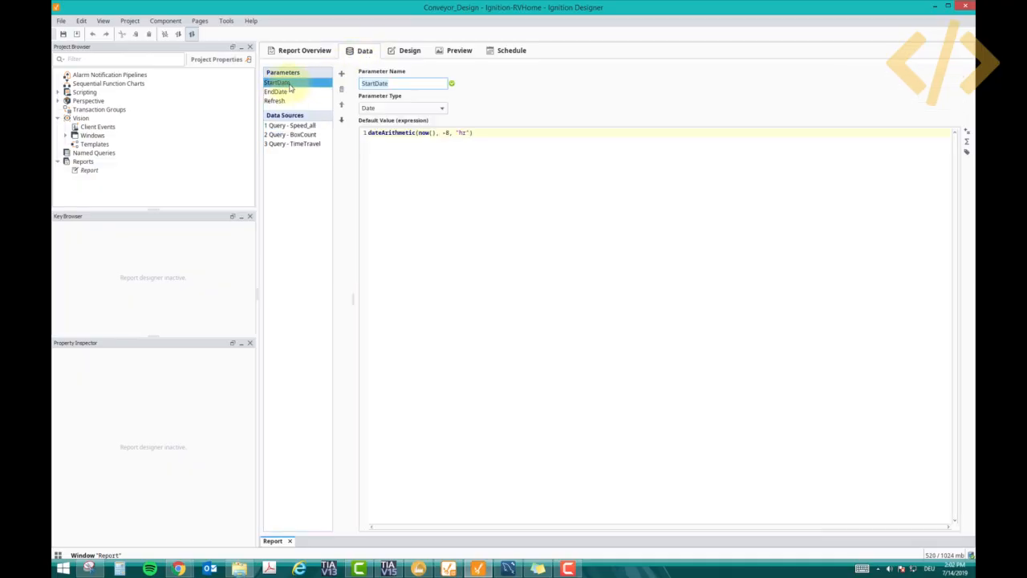
left_click(279, 91)
left_click(281, 101)
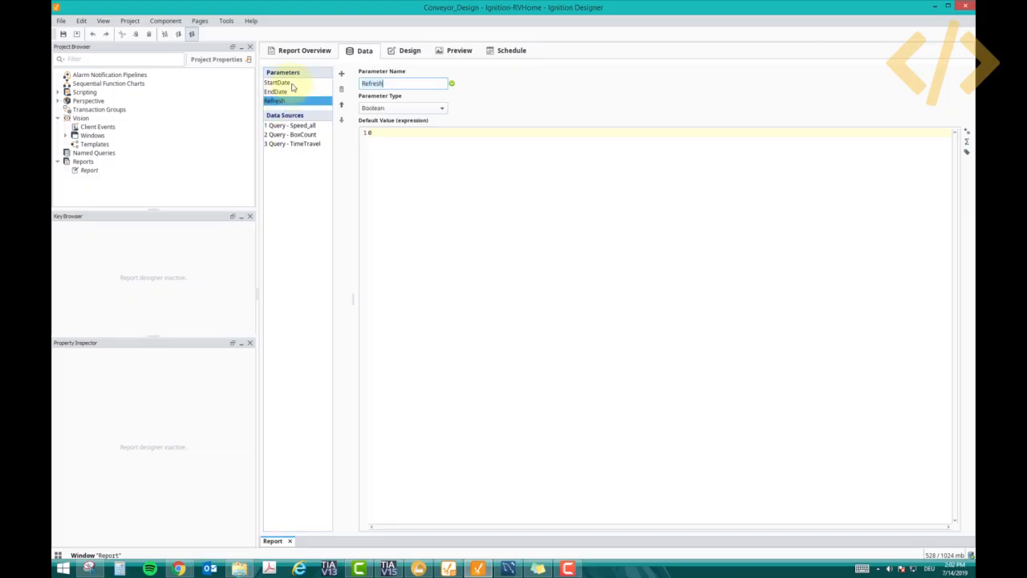
left_click(281, 84)
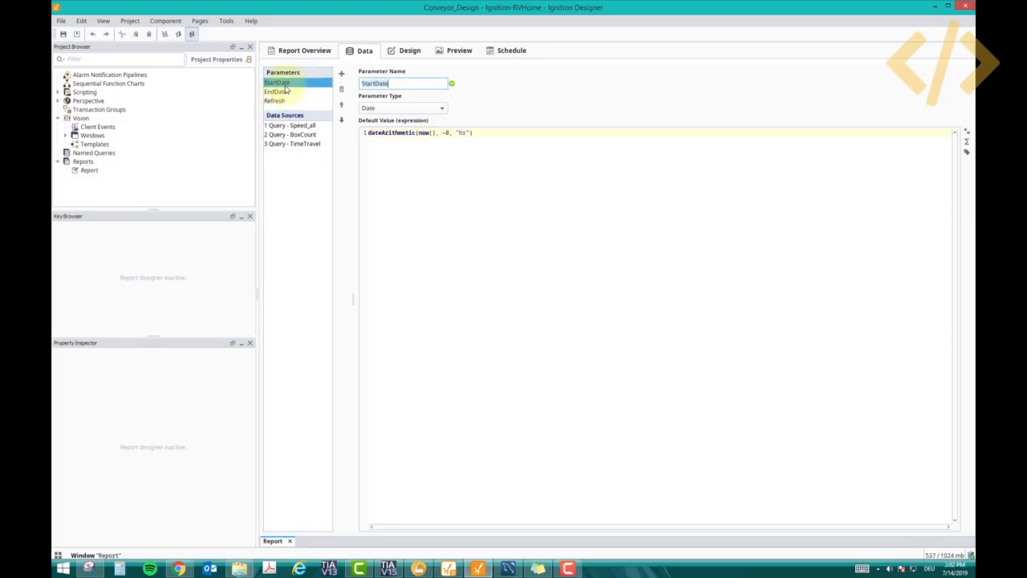
left_click(282, 102)
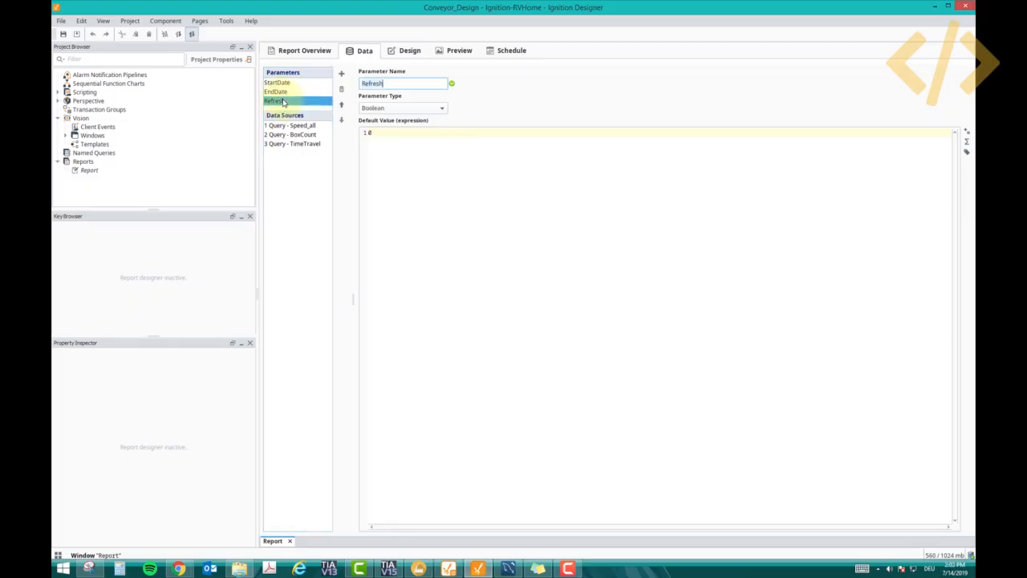
left_click(291, 130)
key("Down")
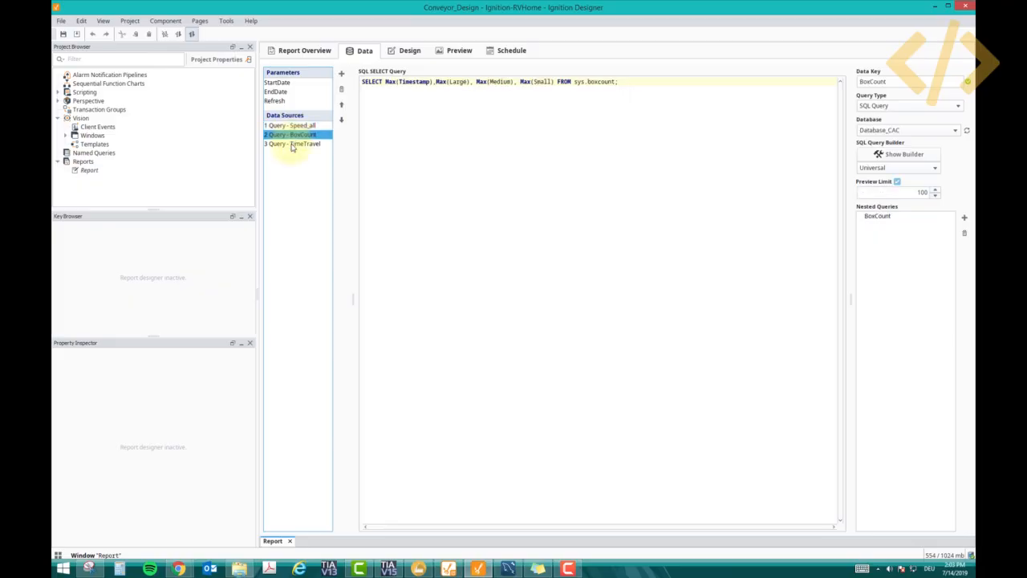
key("Down")
left_click(299, 130)
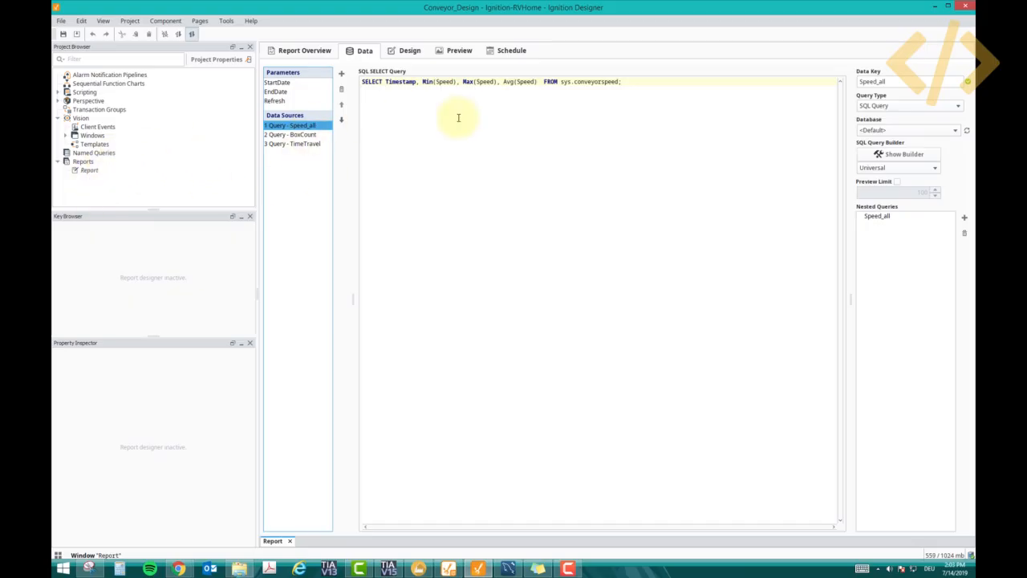
- Create a new report named ReportTest under Reports in the project
left_click(299, 50)
right_click(88, 163)
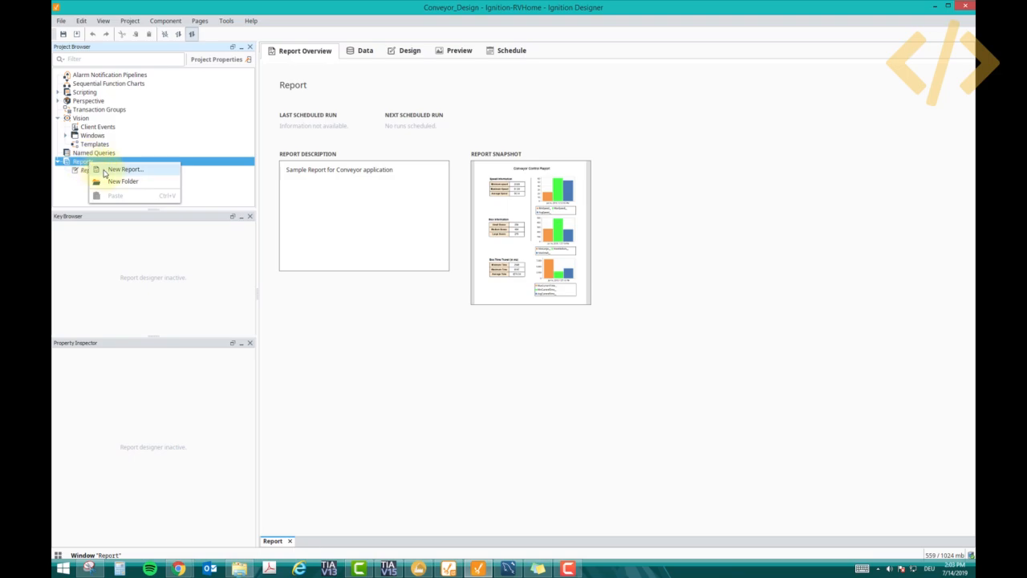
left_click(122, 170)
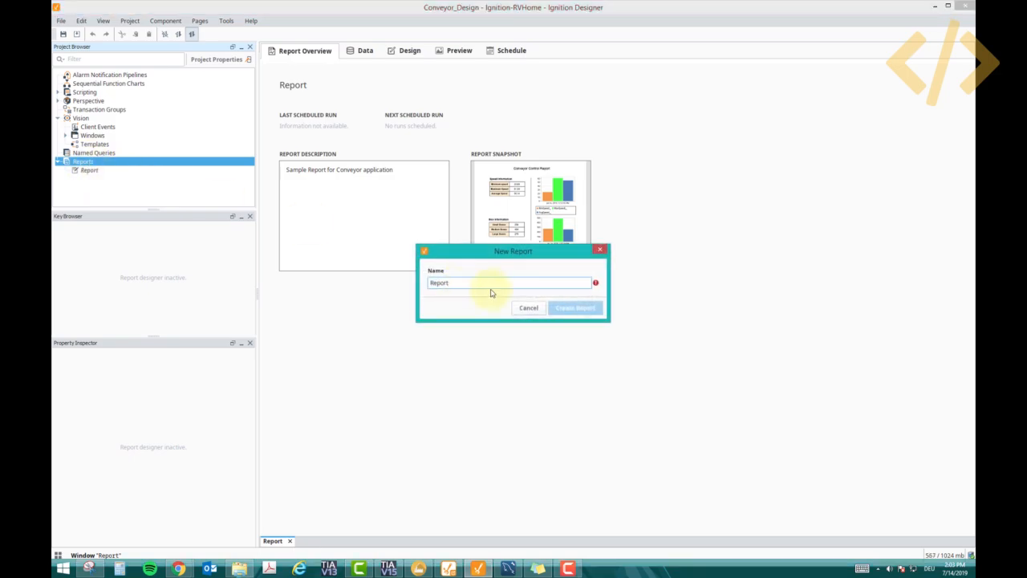
type("Test")
left_click(554, 308)
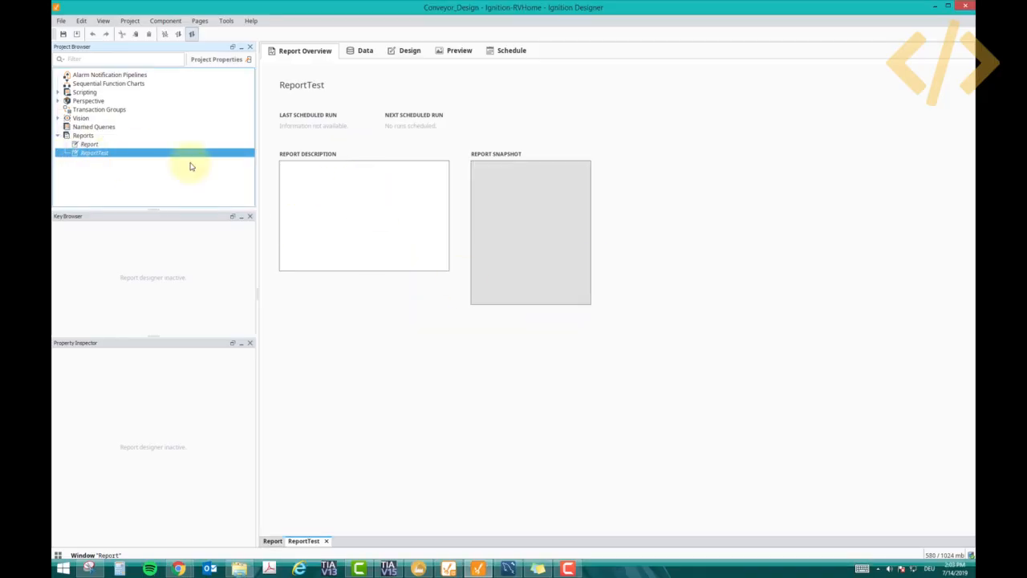
- Copy the description "Sample Report for Conveyor application" from Report into the description of ReportTest
double_click(84, 144)
left_click_drag(393, 172, 265, 176)
key("ctrl+c")
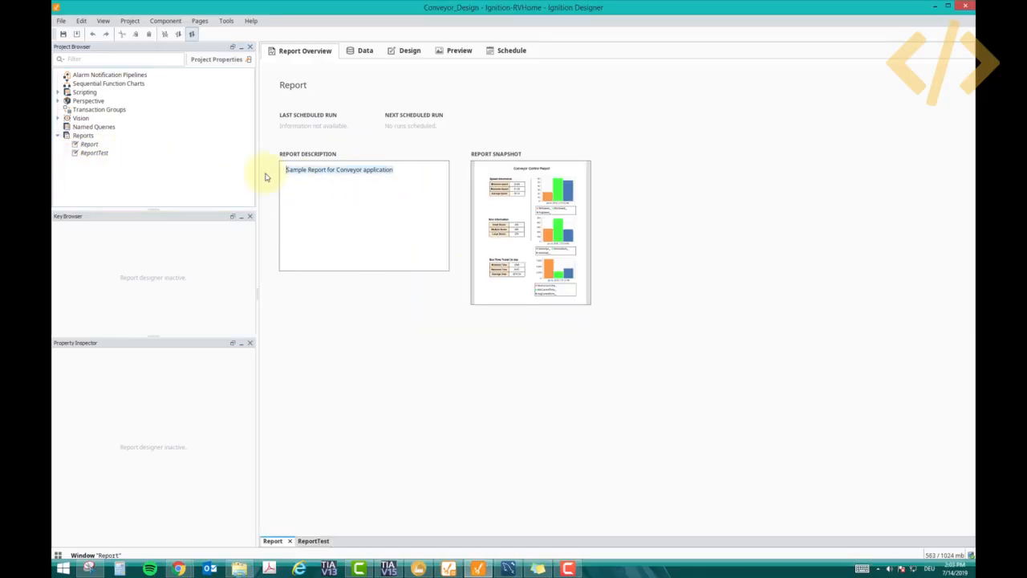
double_click(94, 152)
left_click(298, 189)
key("ctrl+v")
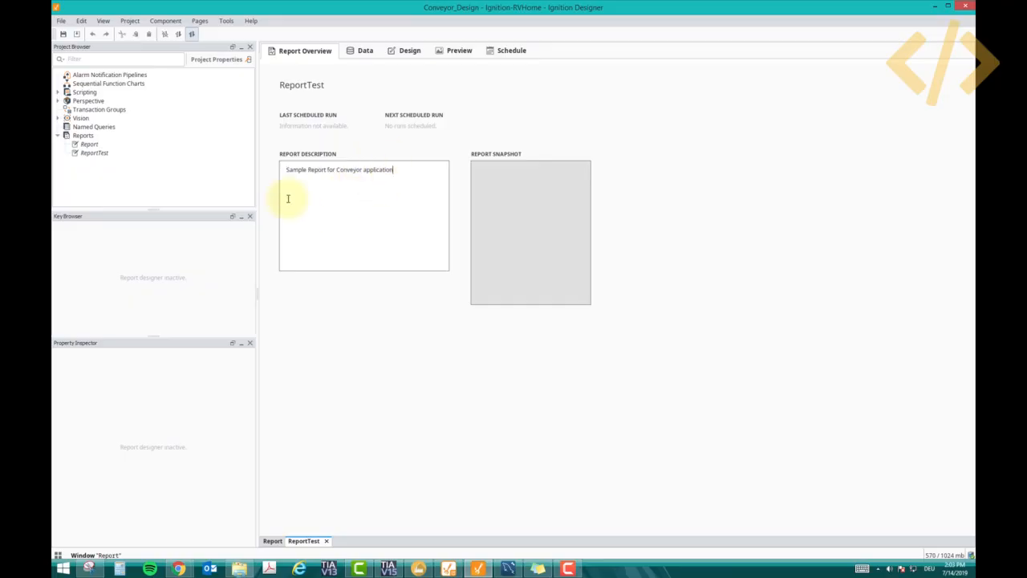
- Add a Boolean parameter named Refresh with default value 0 to the data of ReportTest
left_click(359, 50)
left_click(304, 84)
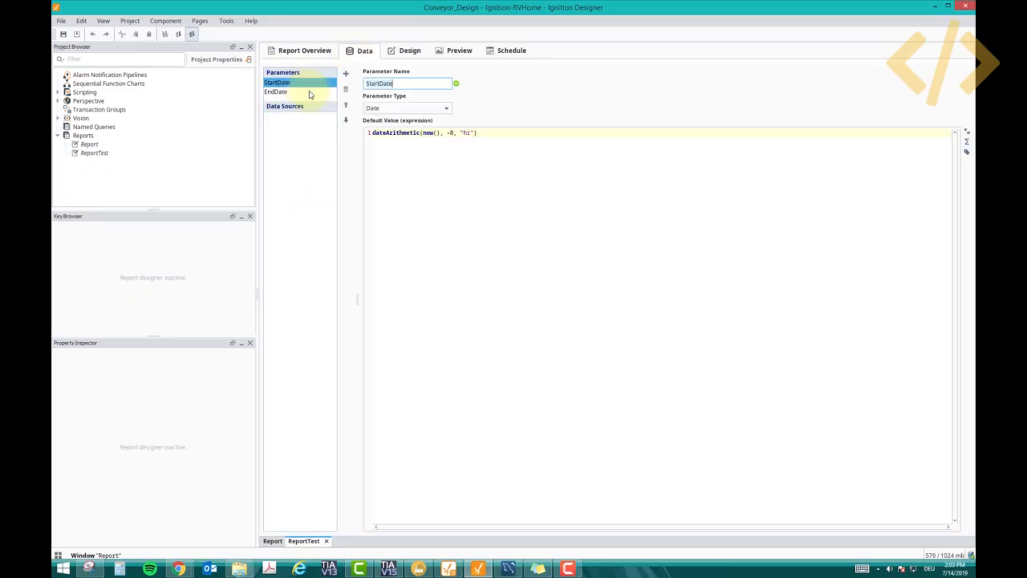
left_click(312, 93)
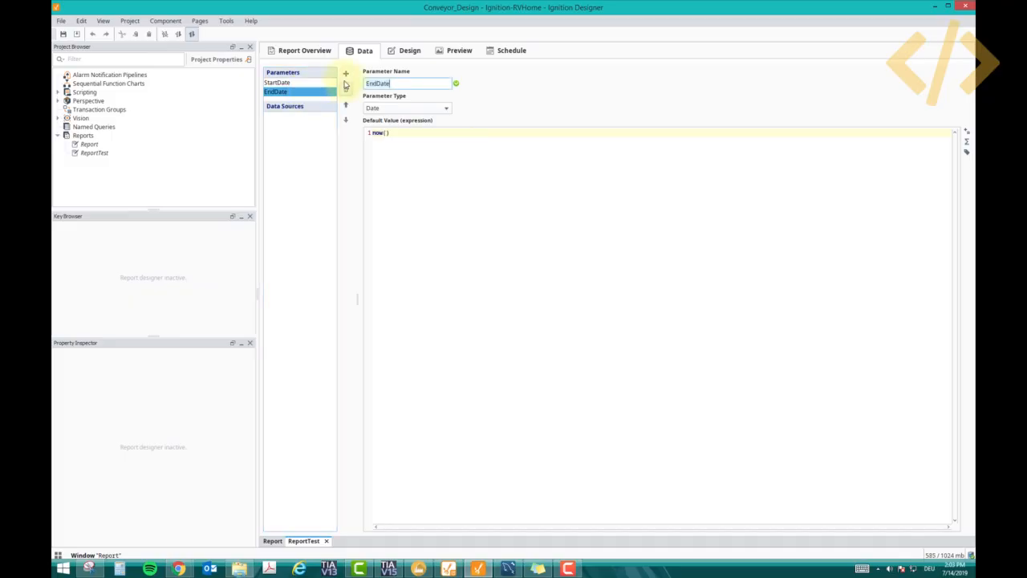
left_click(346, 75)
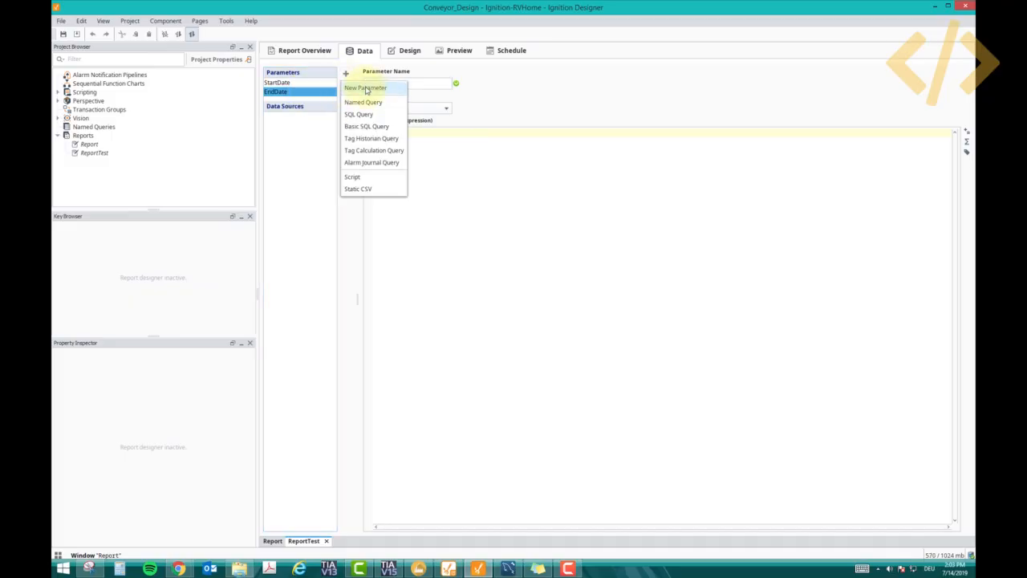
left_click(366, 88)
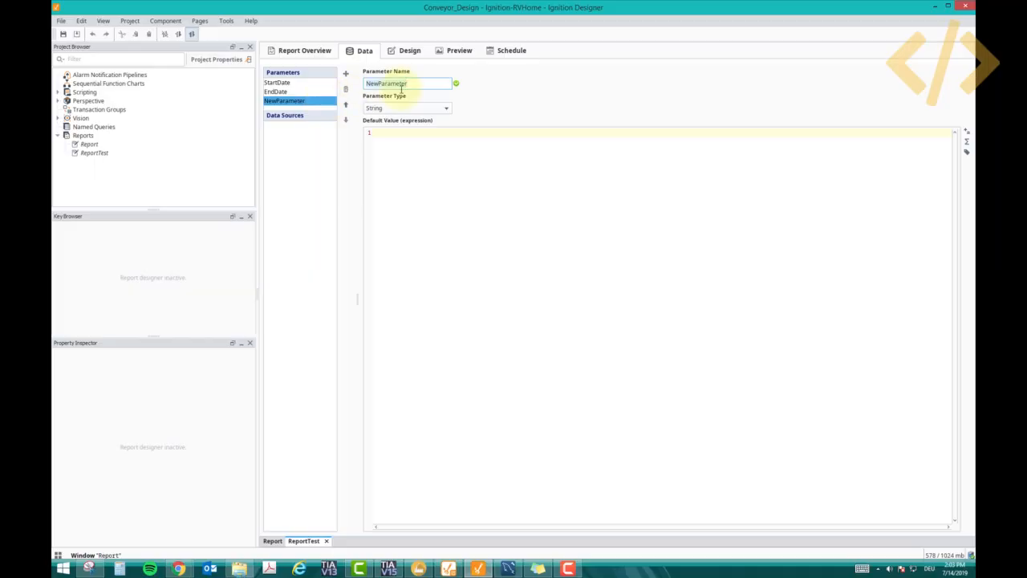
type("Refresh")
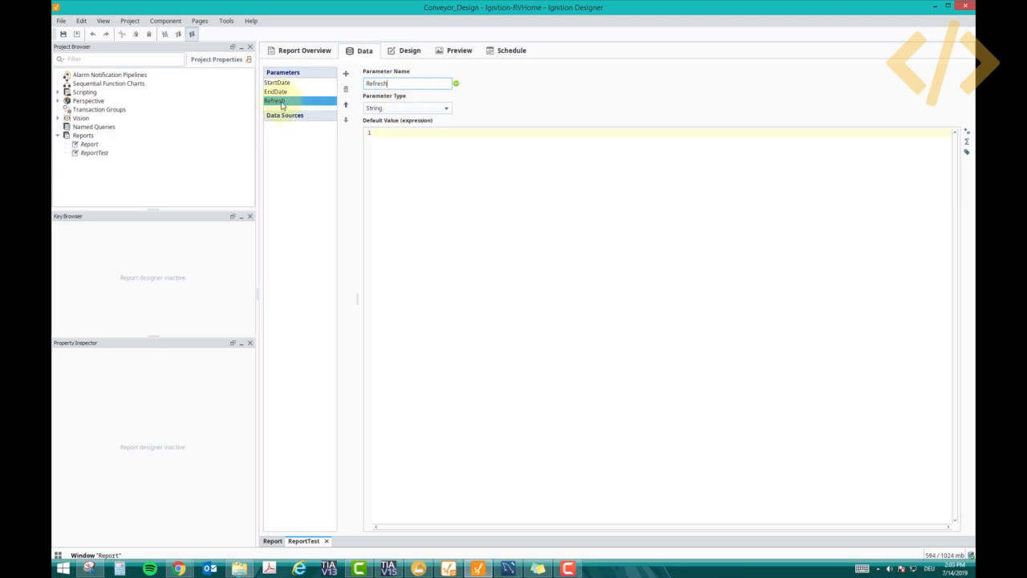
left_click(396, 110)
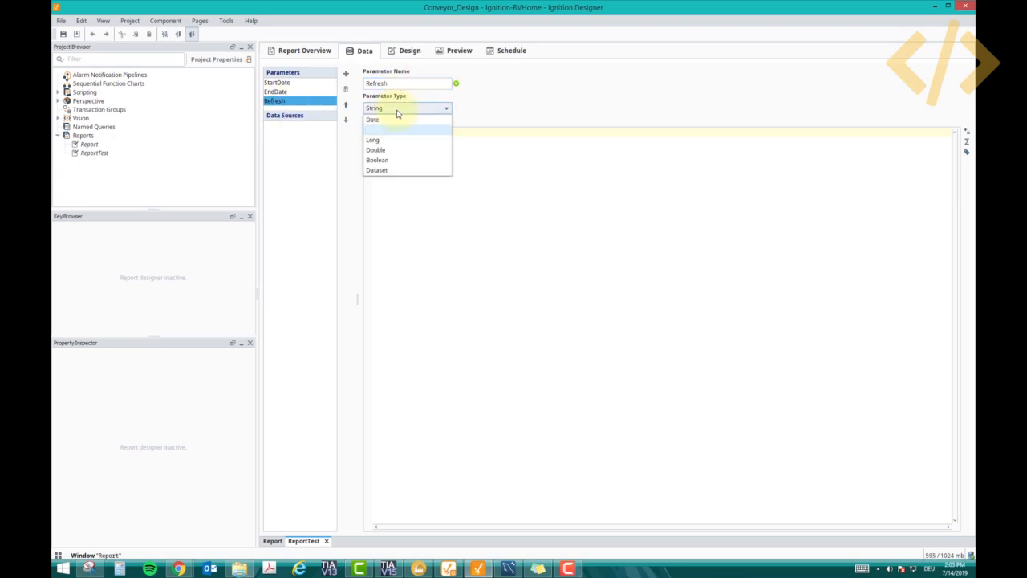
left_click(391, 160)
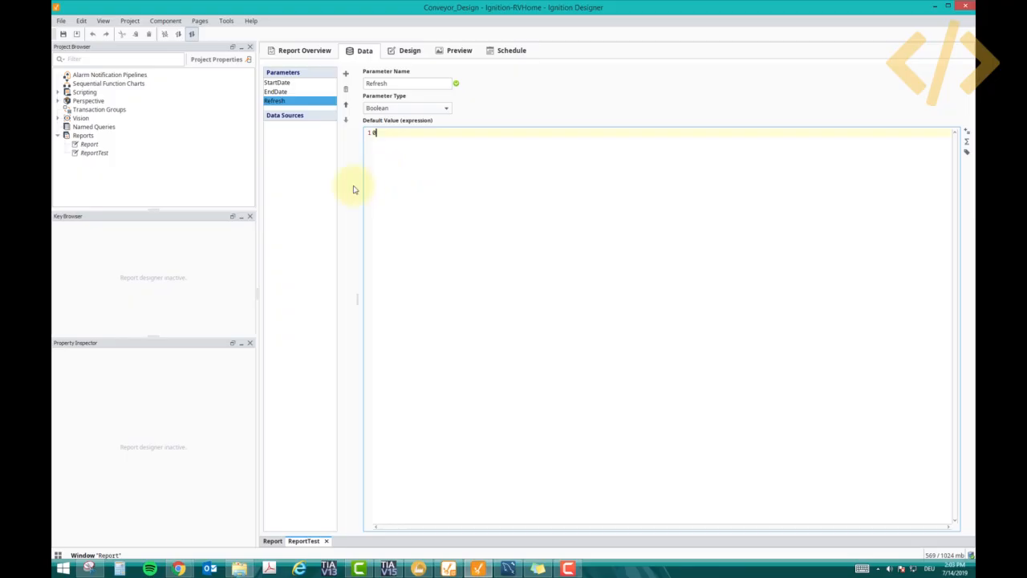
left_click(321, 157)
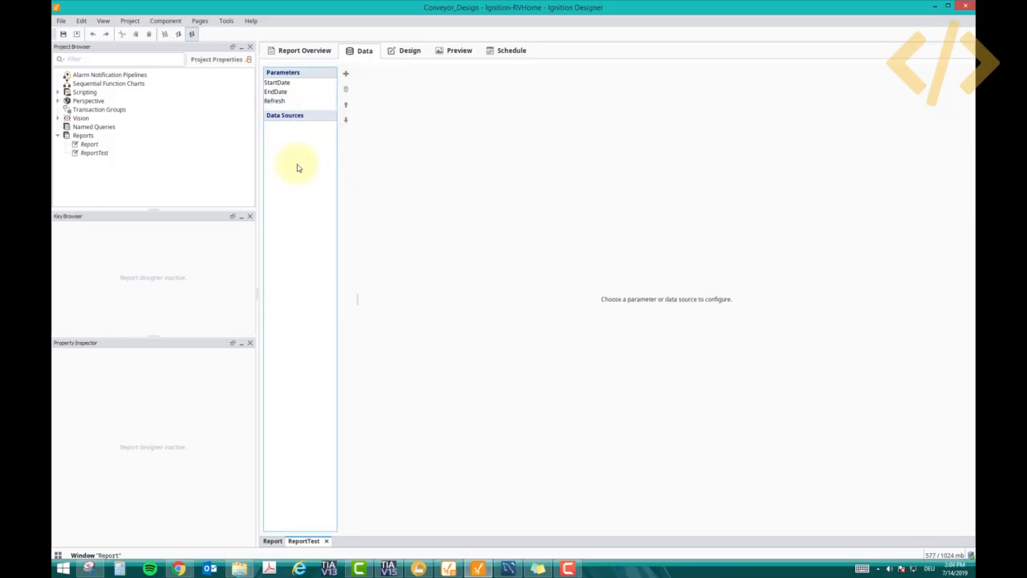
- Reopen the existing Report and review its data, design and preview
left_click(96, 145)
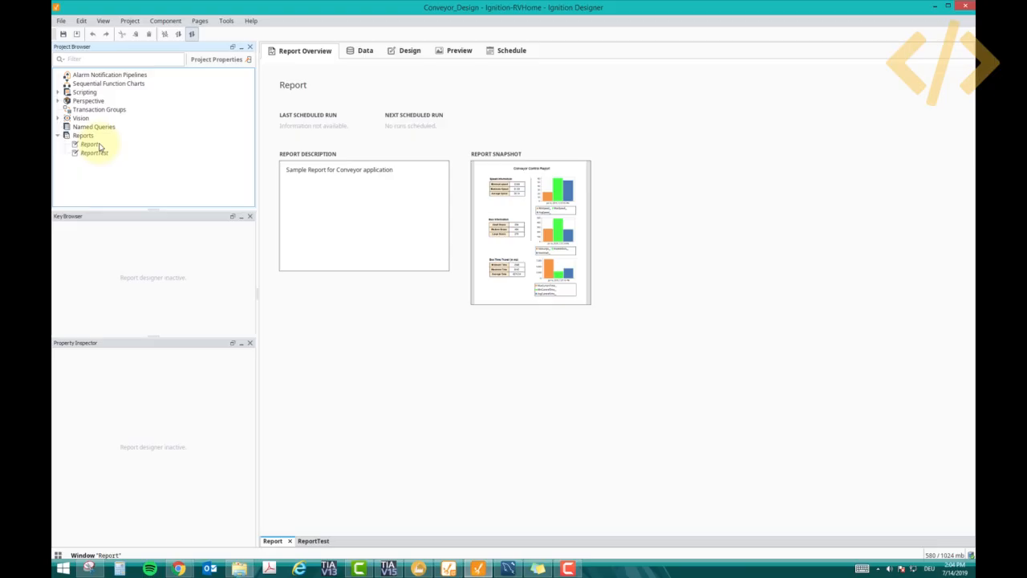
left_click(361, 51)
left_click(405, 51)
left_click(471, 55)
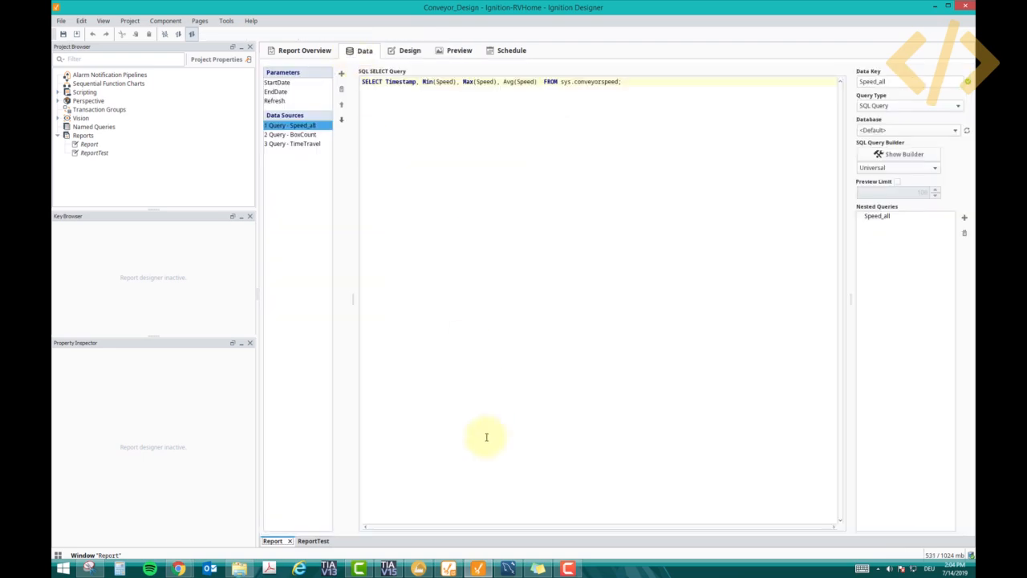
- Switch to MySQL Workbench and run the timestamp and minimum, maximum and average speed query on sys.conveyorspeed
left_click(508, 568)
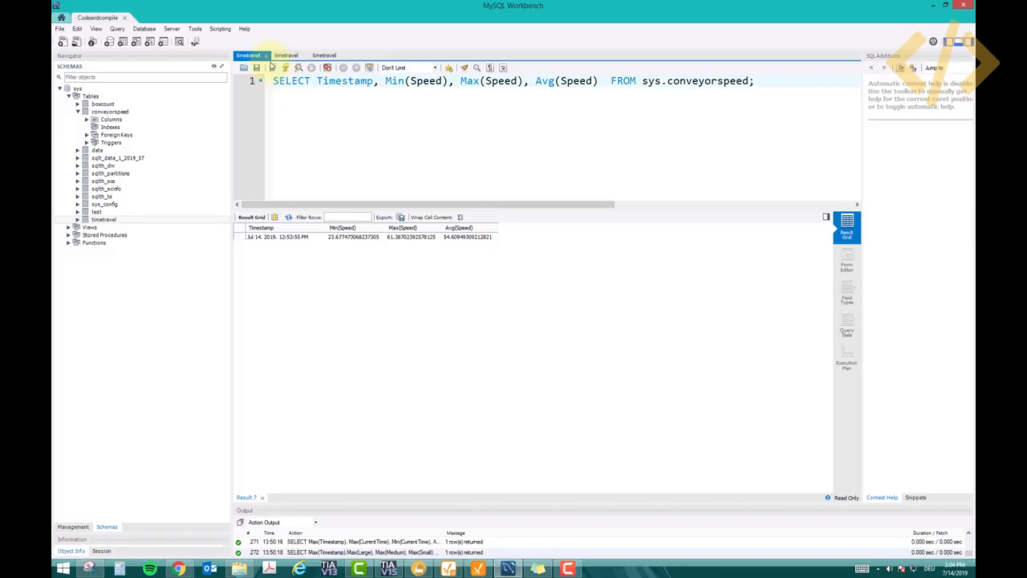
left_click(273, 68)
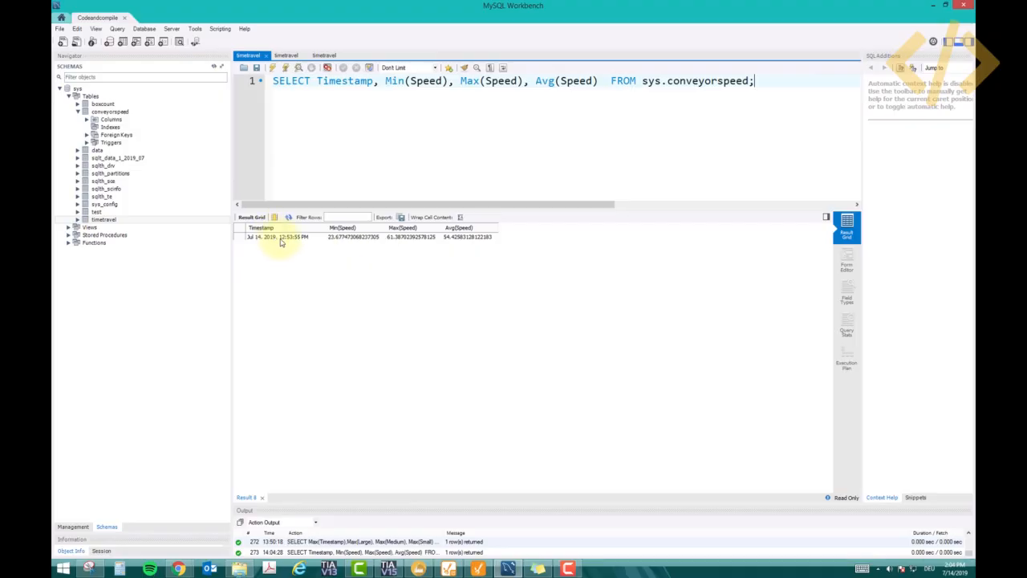
left_click(273, 68)
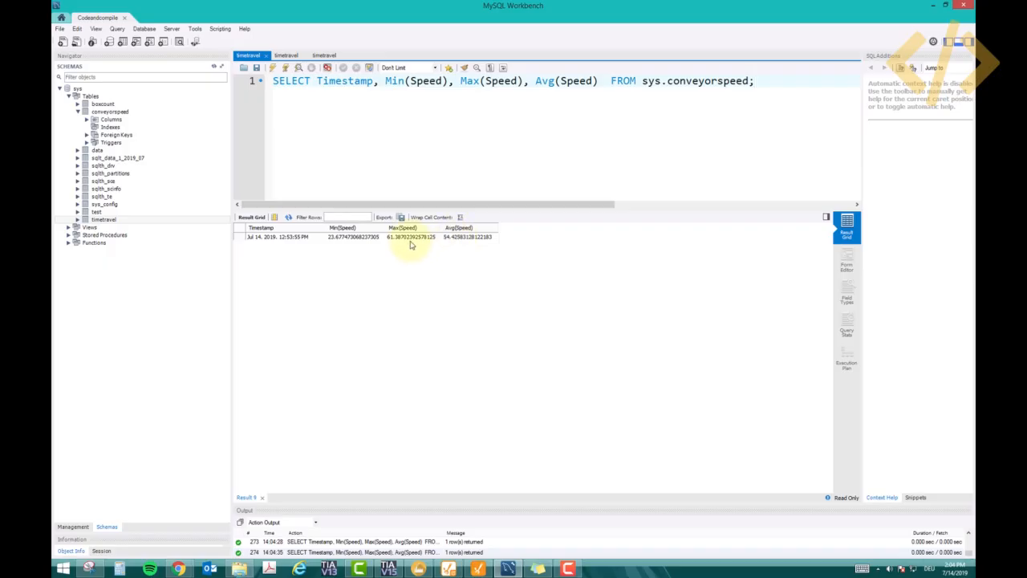
- Copy the whole SELECT statement for sys.conveyorspeed from the query editor
left_click_drag(757, 84, 270, 83)
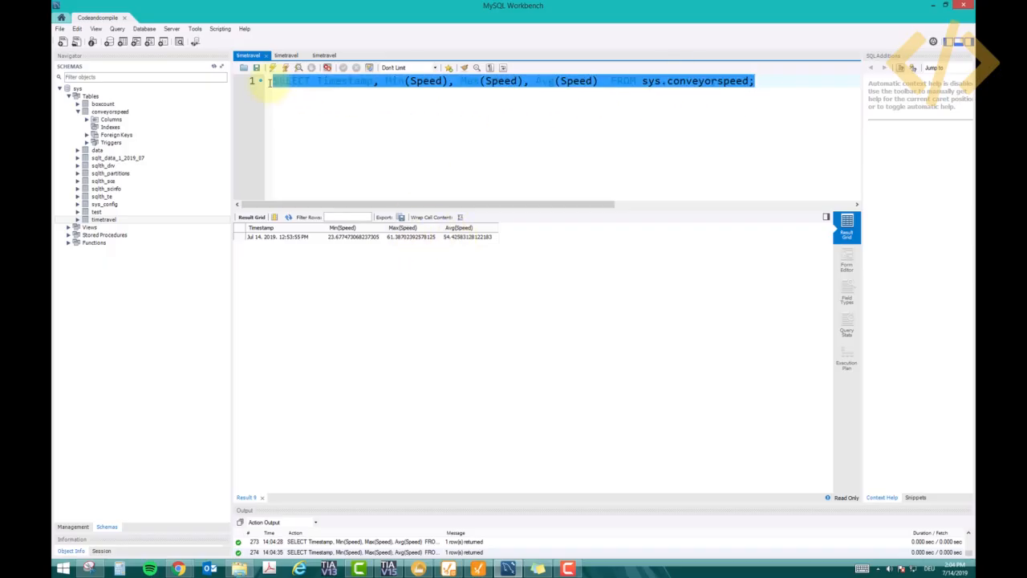
left_click(374, 119)
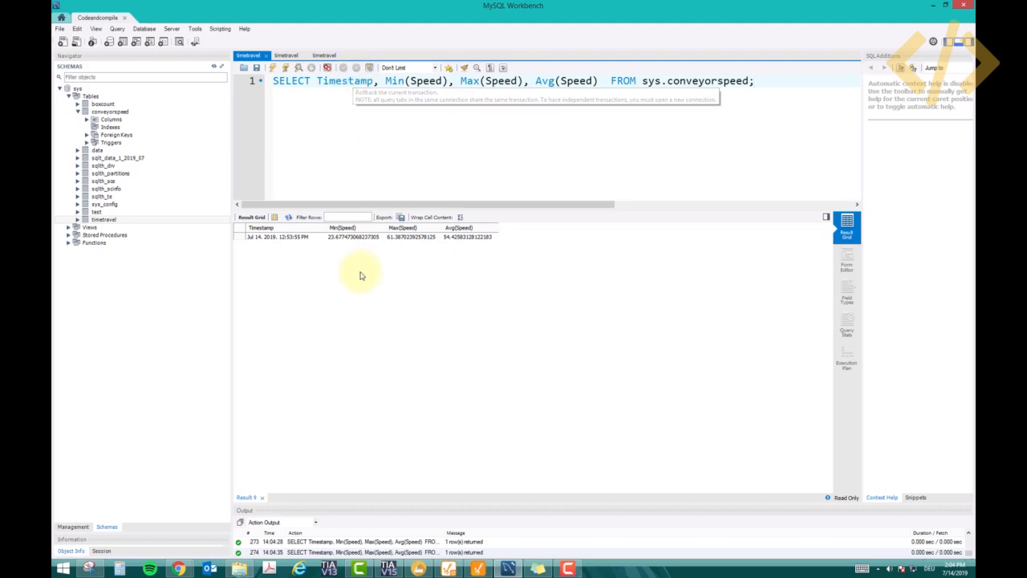
left_click_drag(279, 90, 766, 106)
left_click(766, 107)
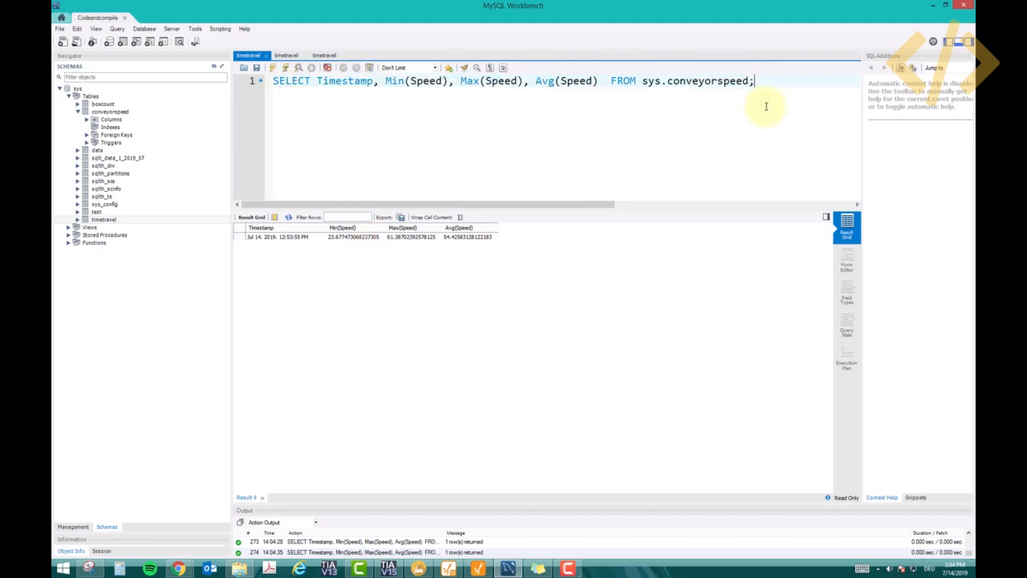
key("ctrl+a")
key("ctrl+c")
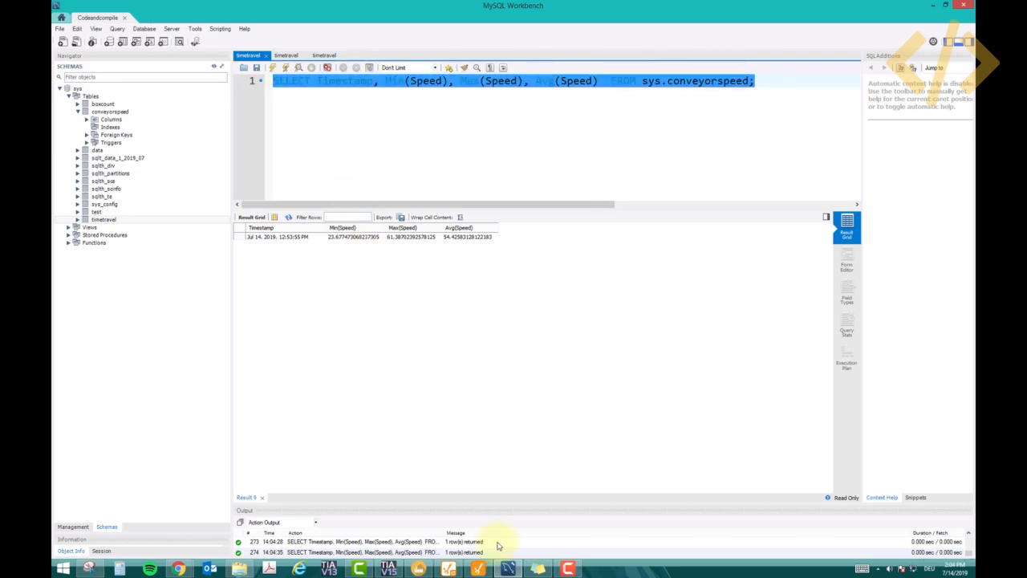
- Switch back to Ignition Designer and add an SQL Query data source to ReportTest
left_click(478, 568)
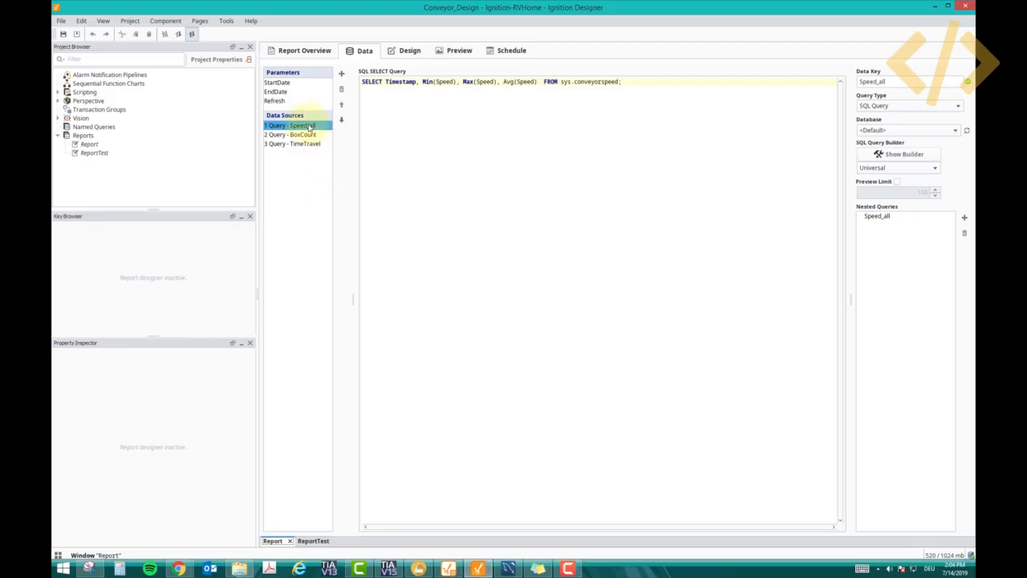
double_click(95, 153)
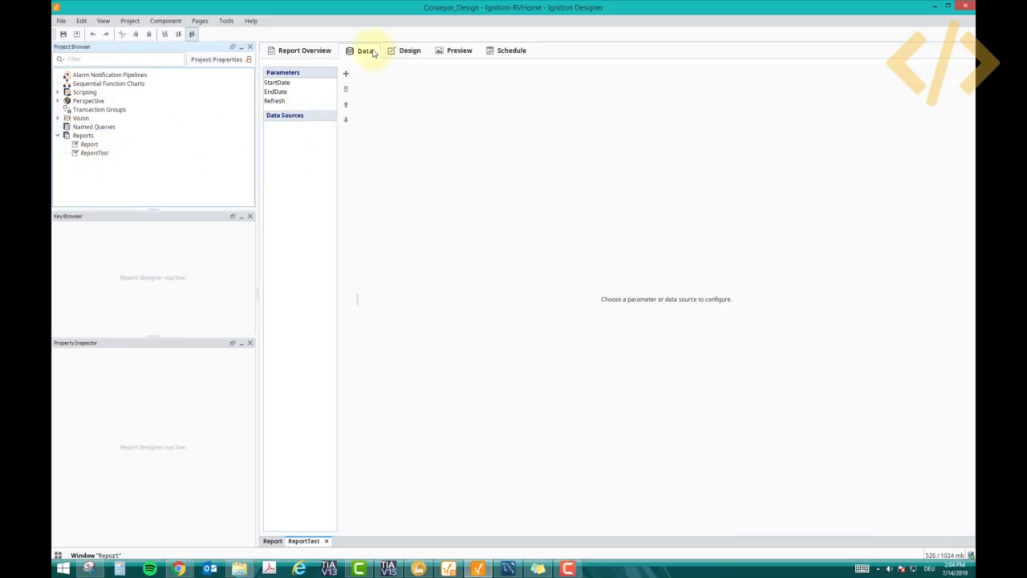
left_click(293, 144)
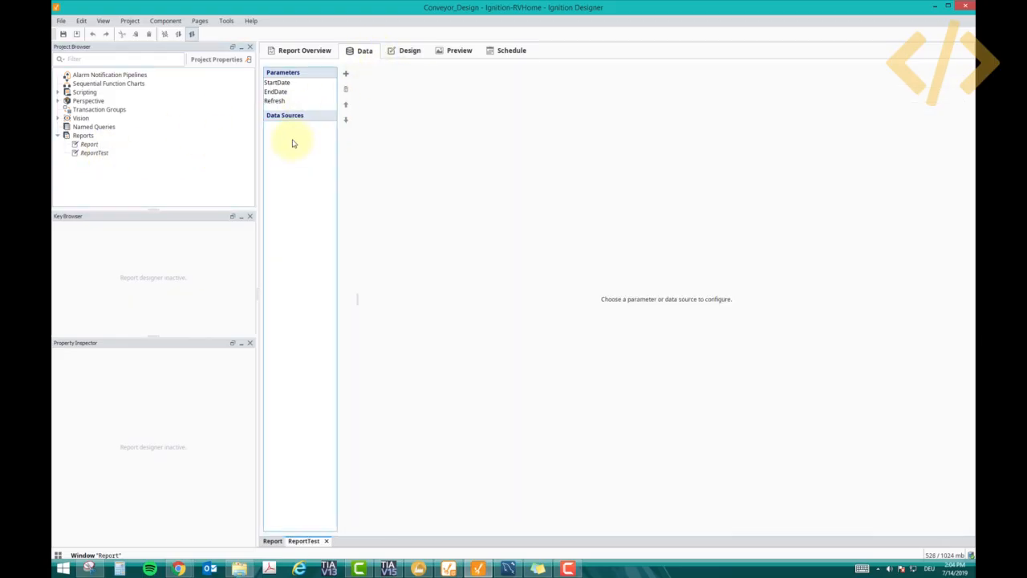
left_click(346, 74)
left_click(359, 115)
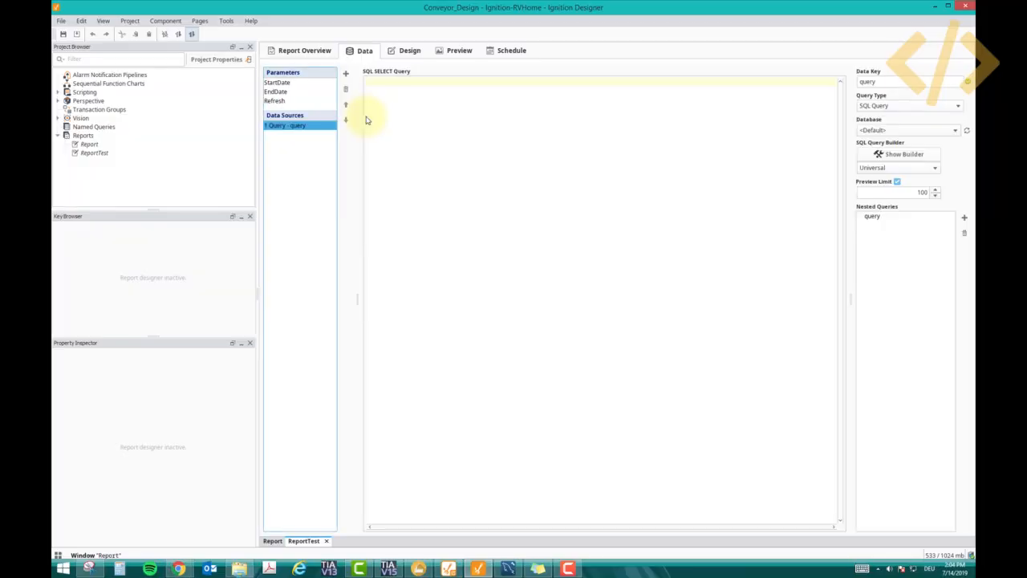
- Paste the copied conveyorspeed SELECT statement into the new query and set its database to Database_CAC
left_click(383, 86)
key("ctrl+v")
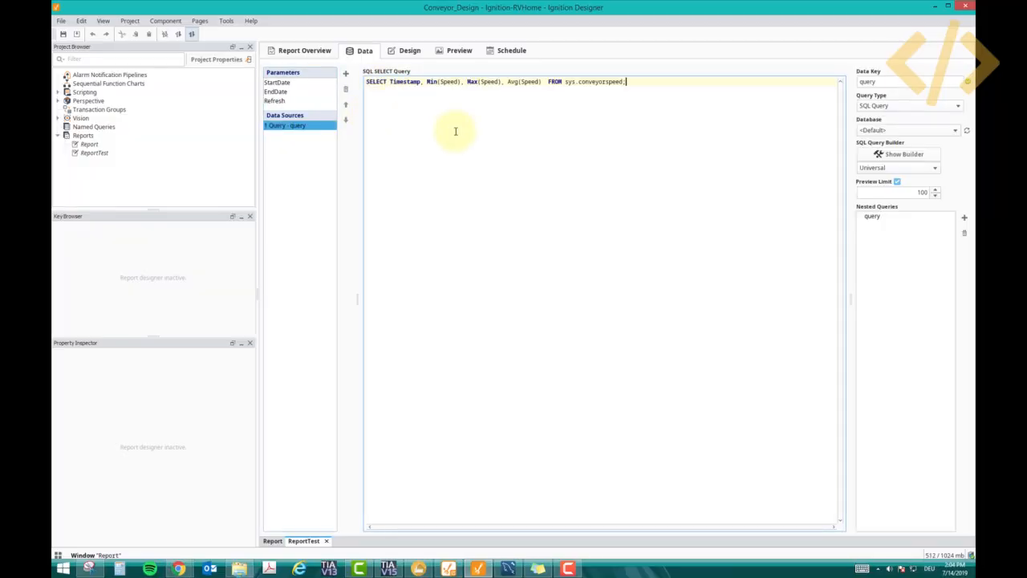
left_click(907, 130)
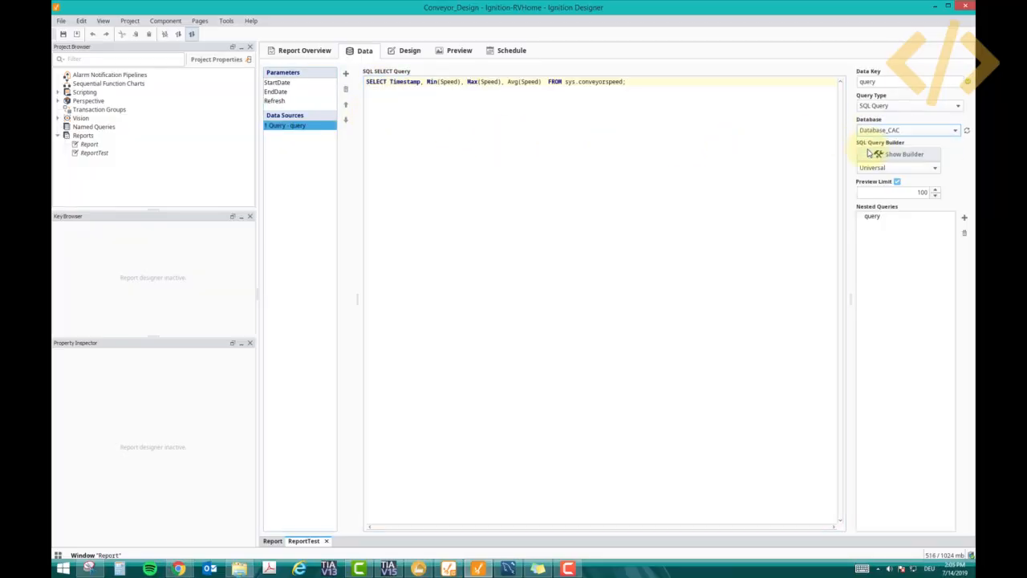
- Set the data key of the conveyorspeed query to Speed
left_click(882, 151)
left_click(732, 179)
left_click(871, 82)
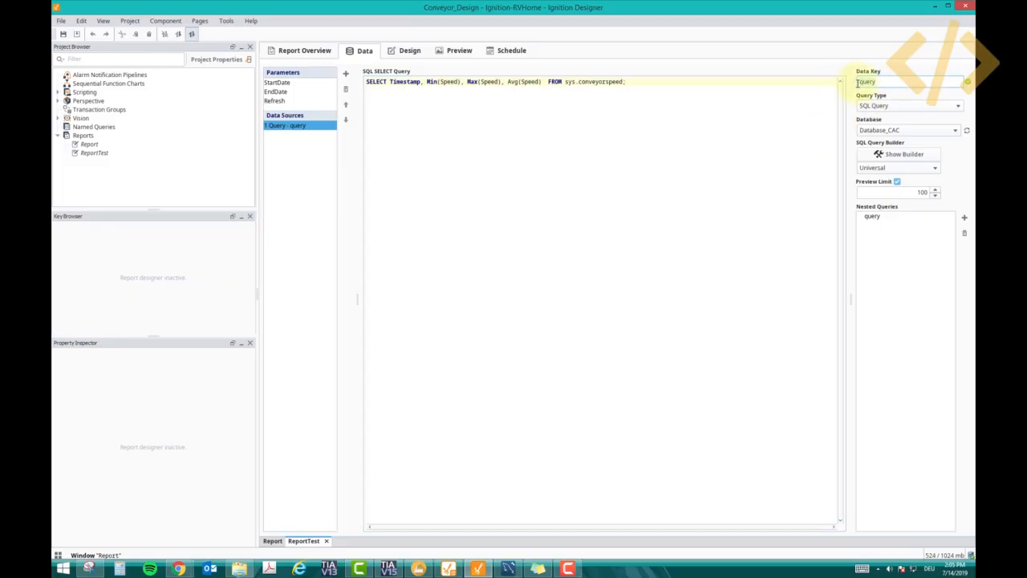
type("Speed")
left_click(603, 131)
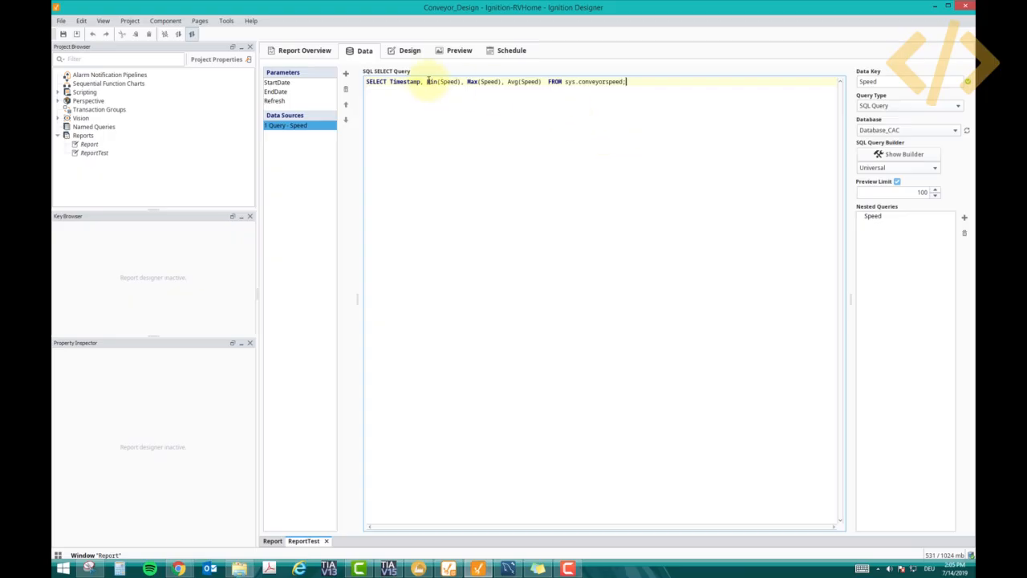
- Examine which fields the Speed data source offers to the report design, comparing them with its SELECT query
left_click(407, 55)
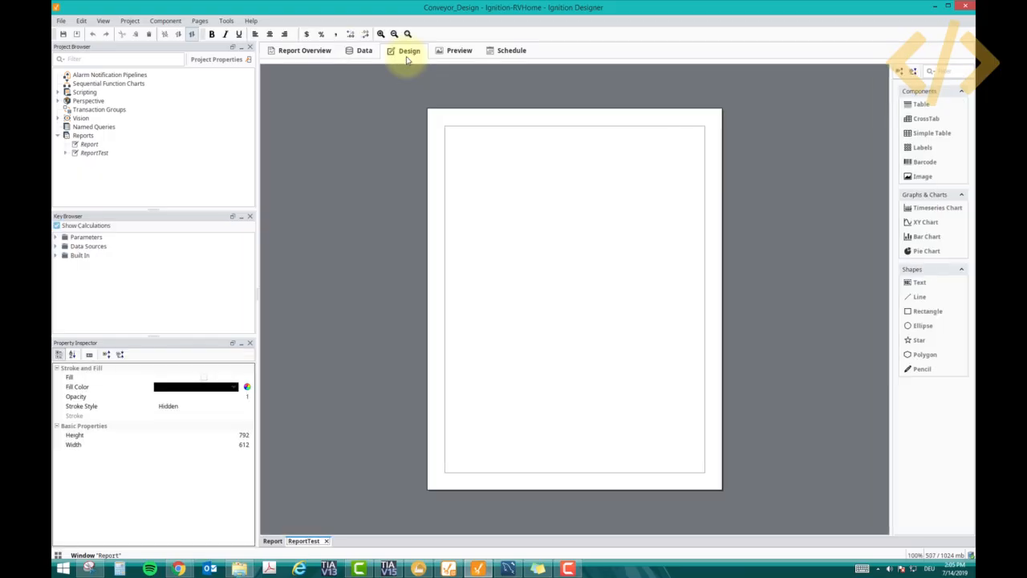
left_click(363, 51)
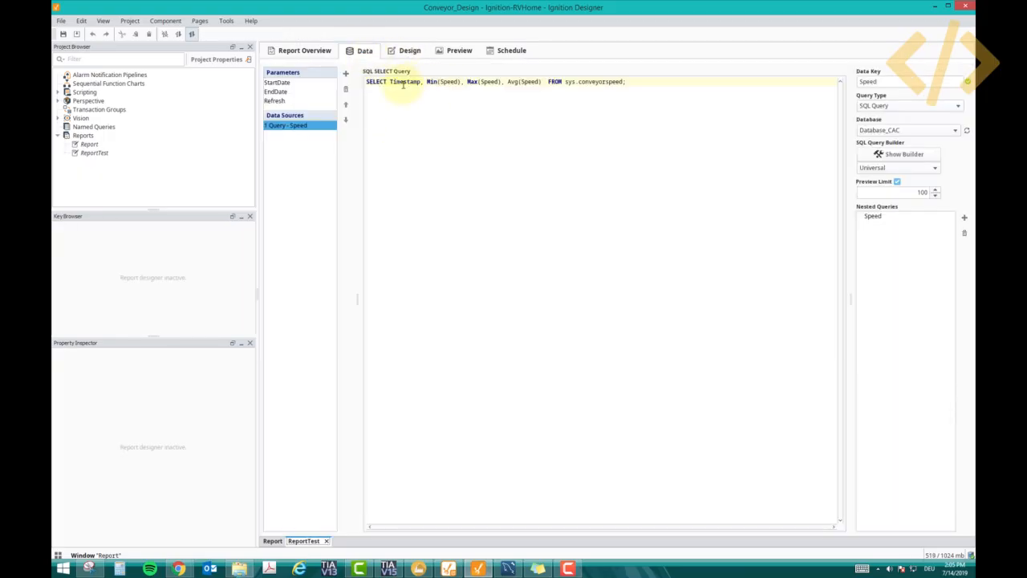
left_click(409, 53)
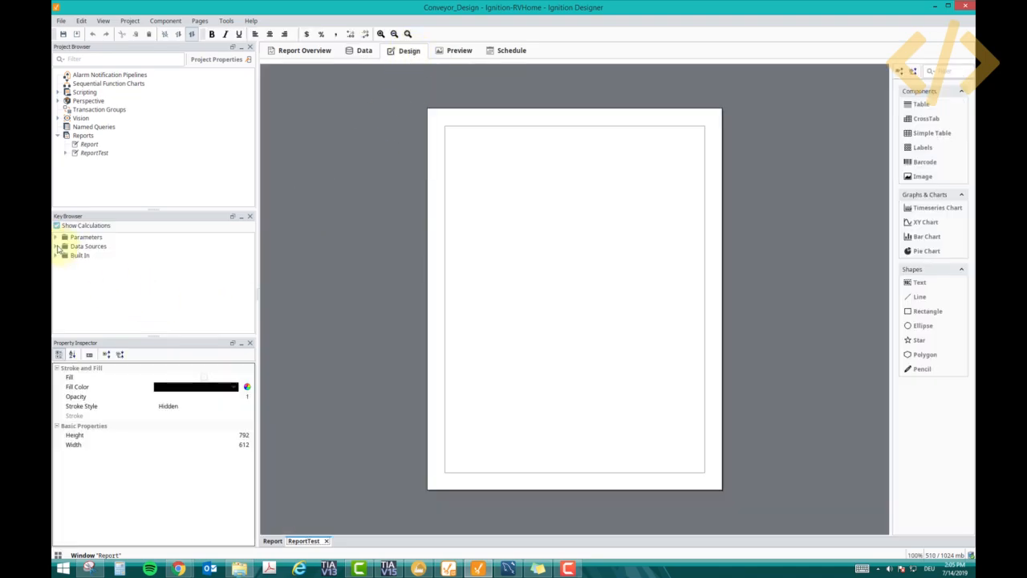
left_click(56, 246)
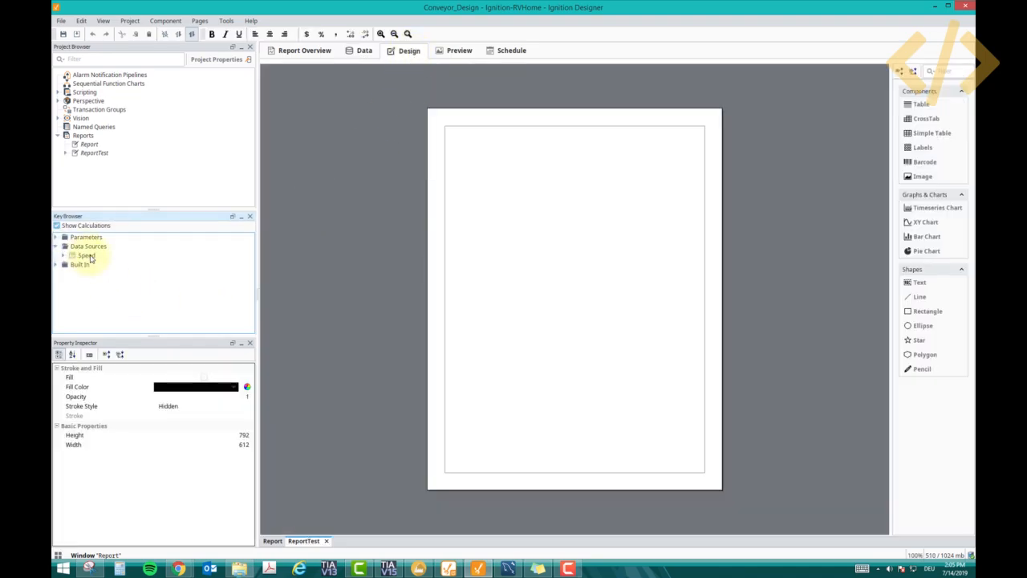
left_click(350, 53)
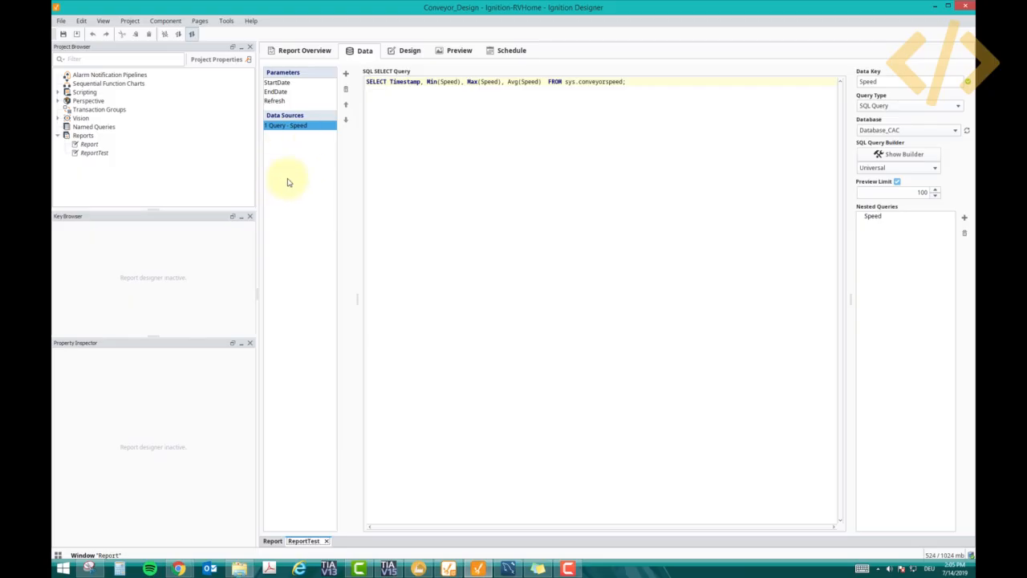
left_click(407, 51)
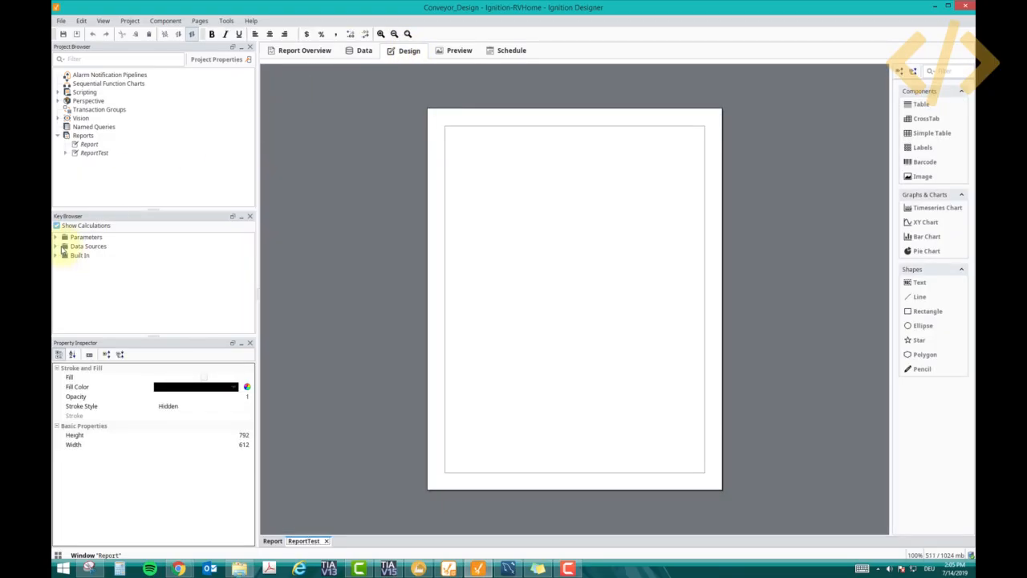
left_click(55, 246)
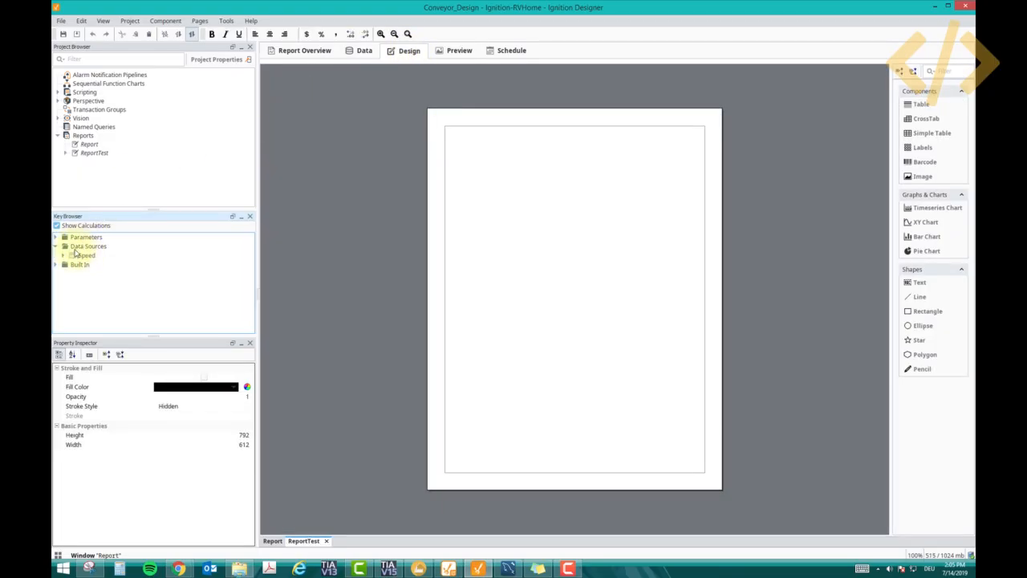
left_click(64, 255)
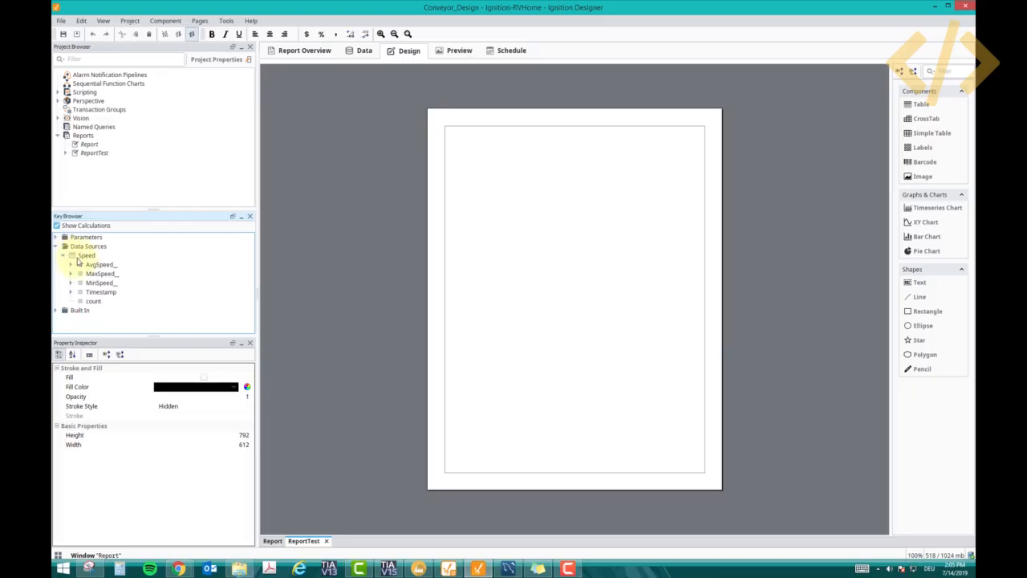
left_click(78, 258)
left_click(365, 52)
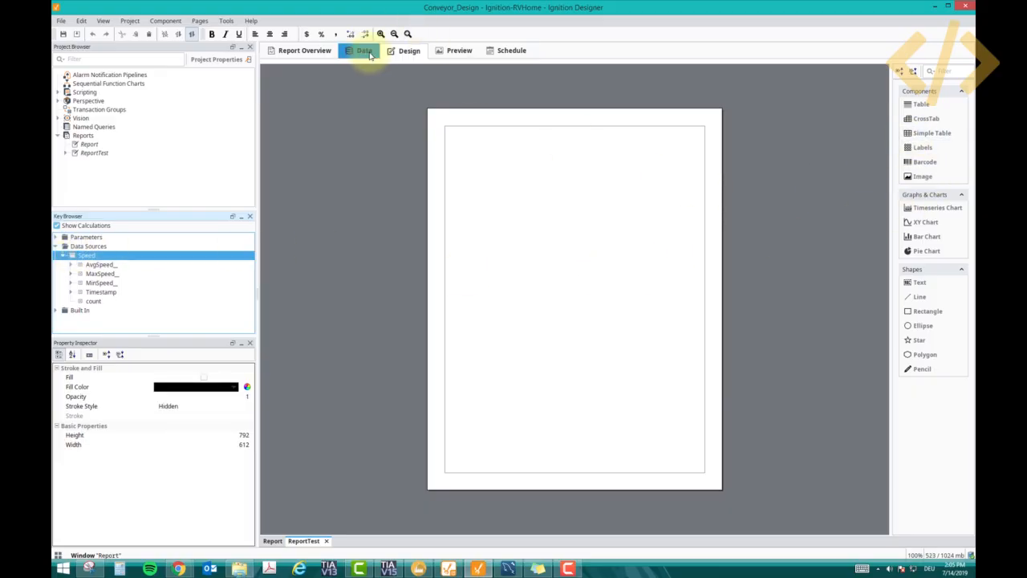
- Place a bar chart in the page's upper-right corner with Speed as its data key and preview the report
left_click_drag(915, 237, 661, 192)
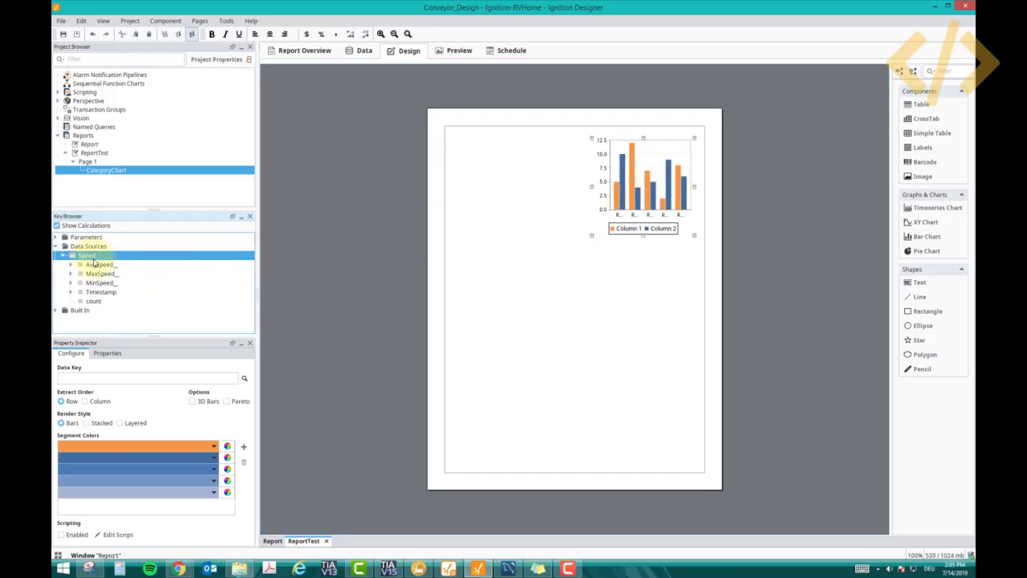
left_click_drag(94, 263, 94, 383)
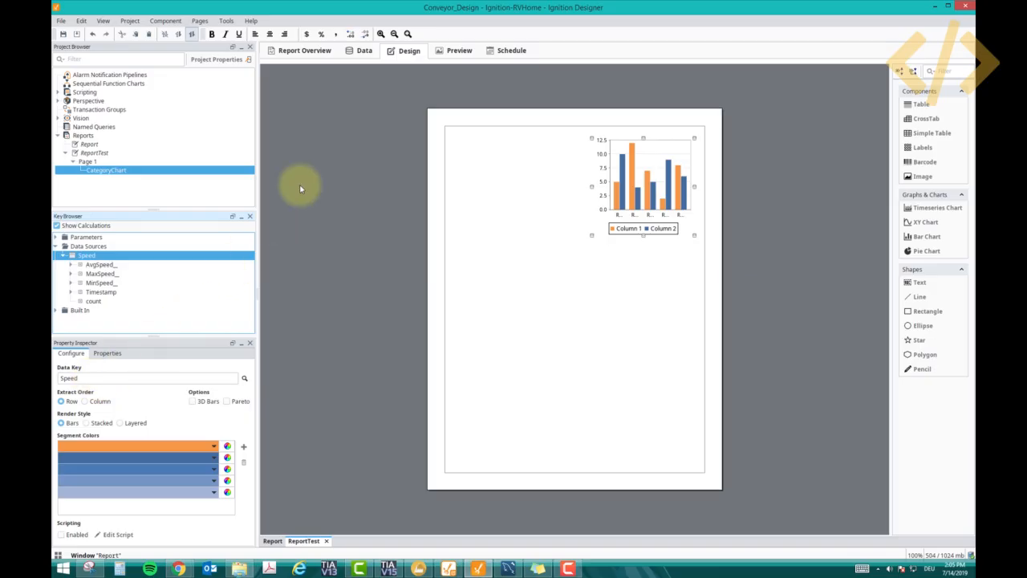
left_click(454, 50)
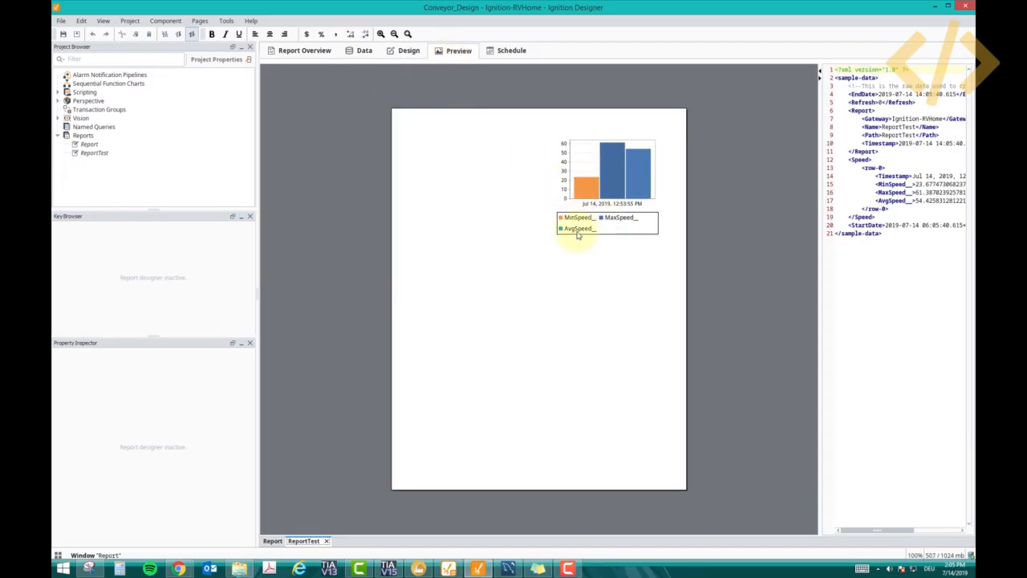
- Set the bar chart's third segment color to light green and its second to light yellow, and preview the report
left_click(401, 51)
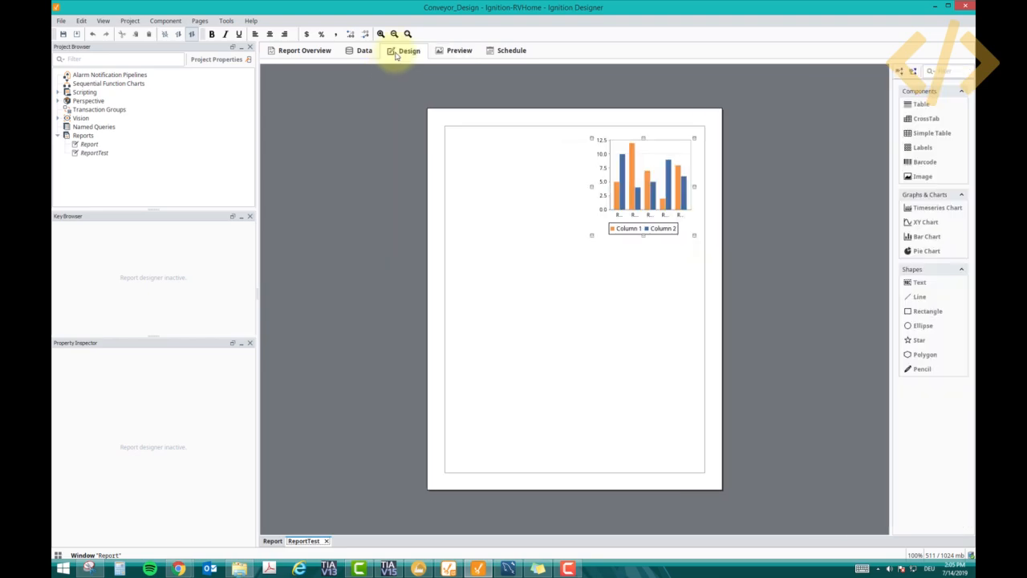
left_click(594, 199)
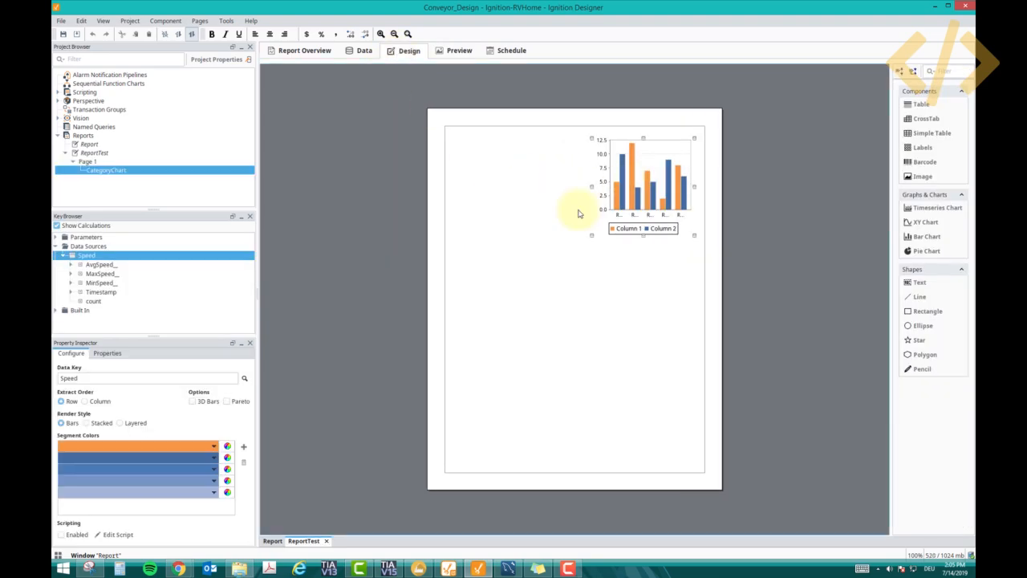
left_click(199, 470)
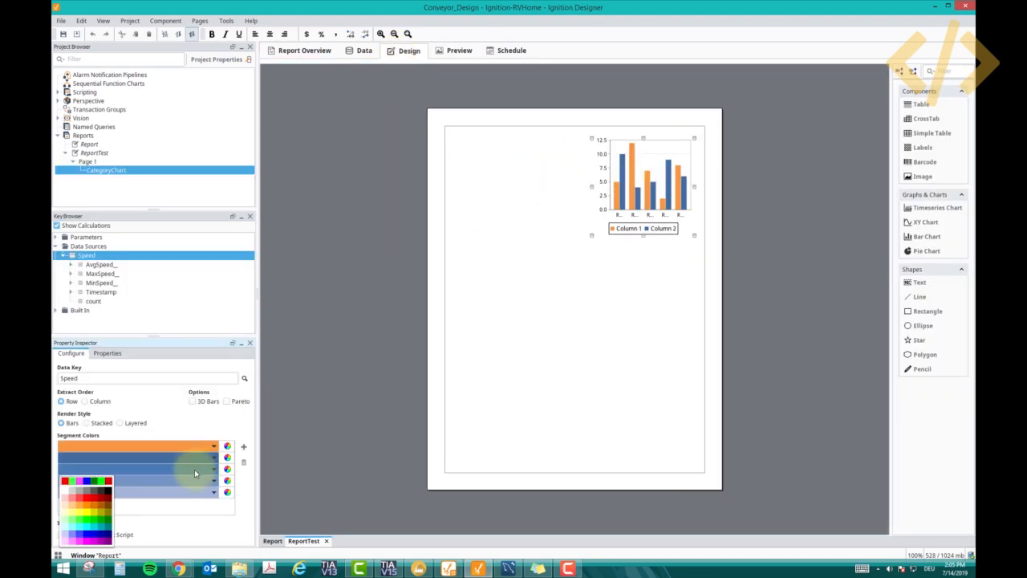
left_click(76, 522)
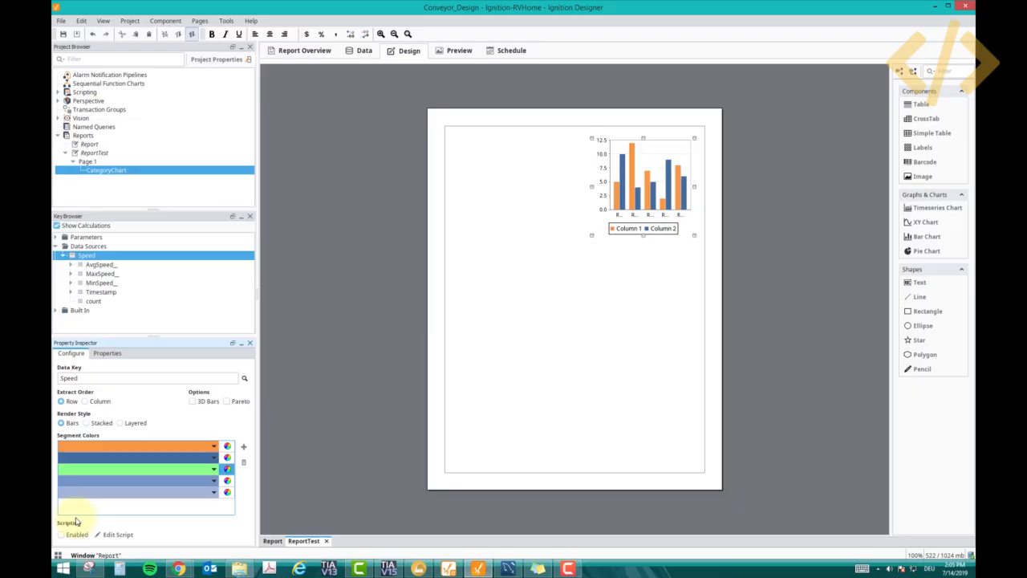
left_click(128, 457)
left_click(72, 504)
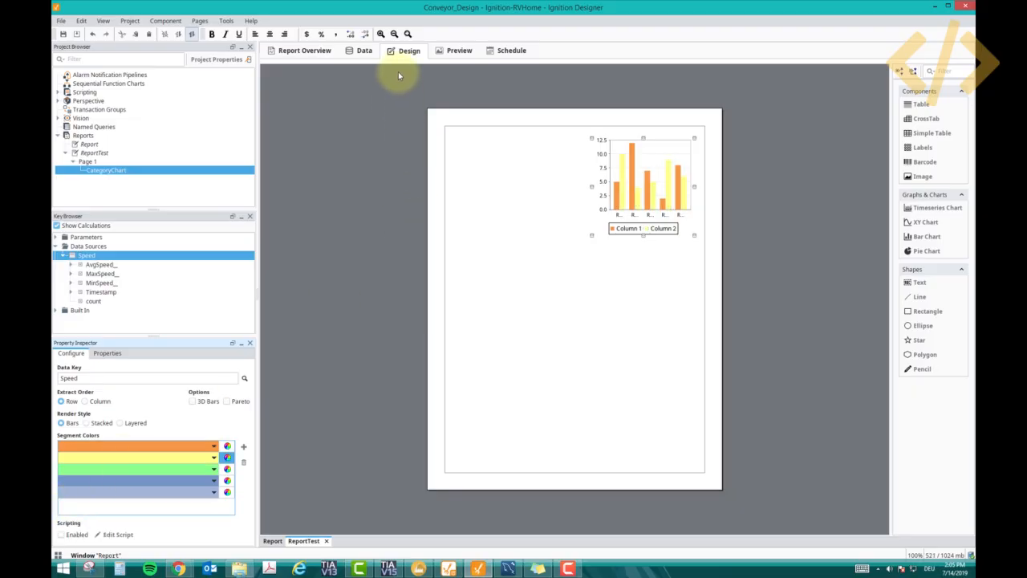
left_click(454, 50)
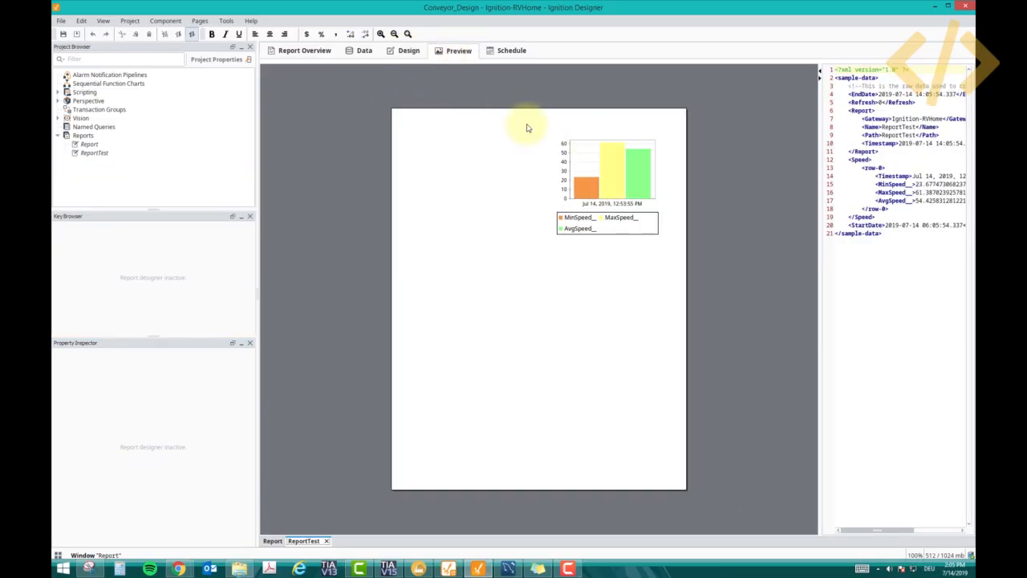
- Change the bar chart's second segment color to light purple in the report design
left_click(409, 50)
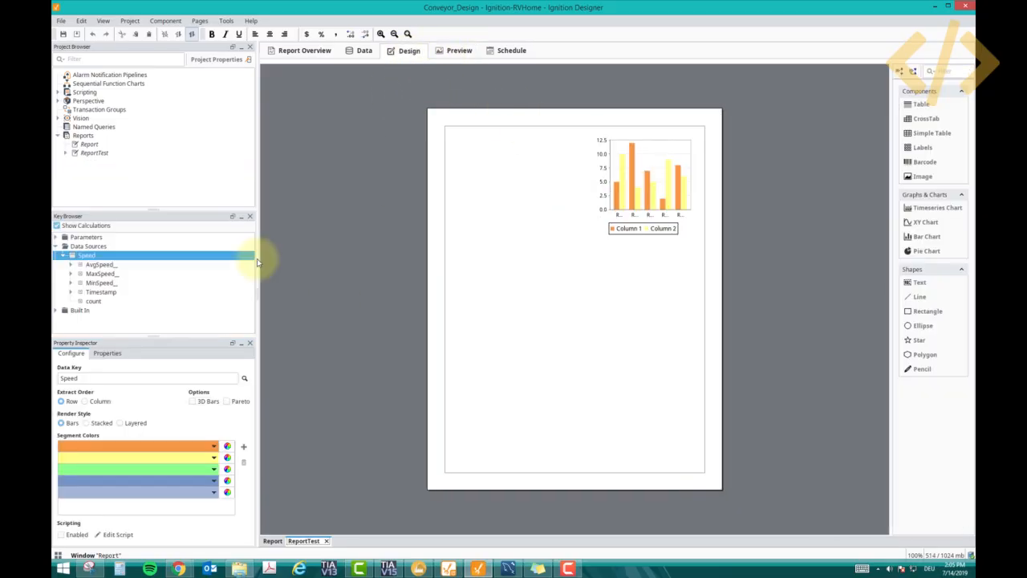
left_click(679, 142)
left_click(145, 458)
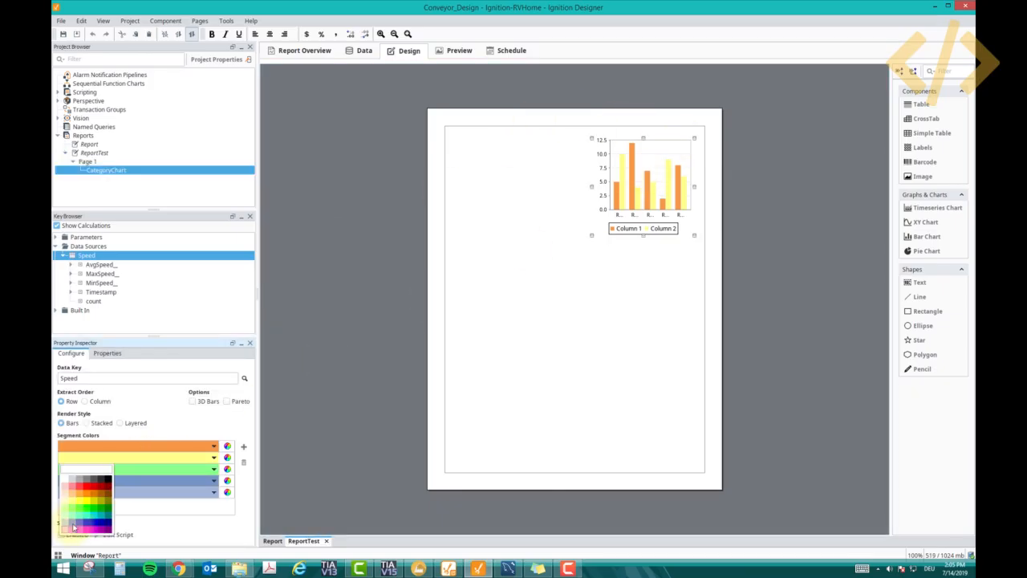
left_click(74, 527)
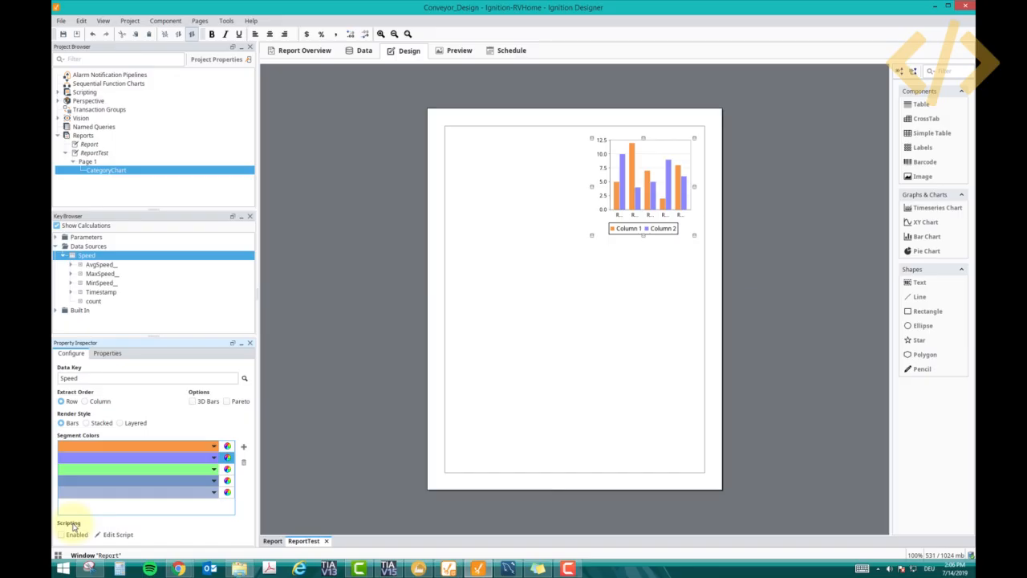
- Delete the fourth segment color from the bar chart and preview the report
left_click(173, 480)
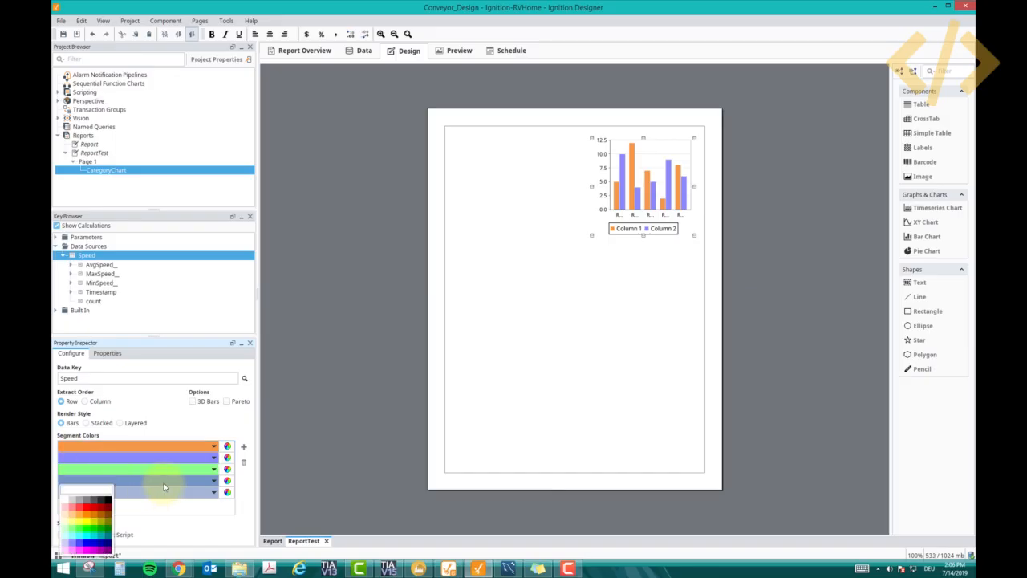
left_click(245, 464)
left_click(188, 481)
left_click(244, 466)
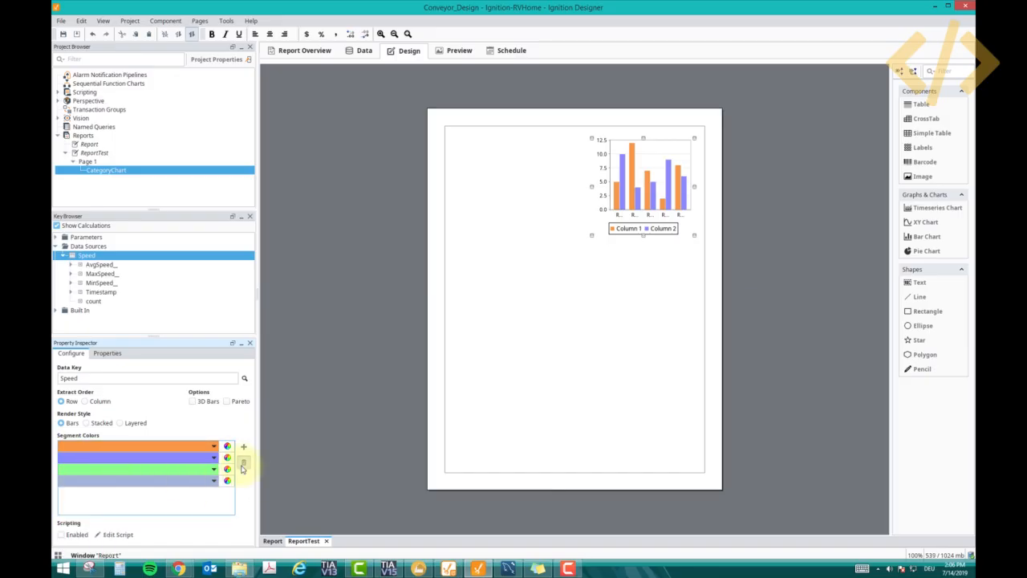
left_click(458, 50)
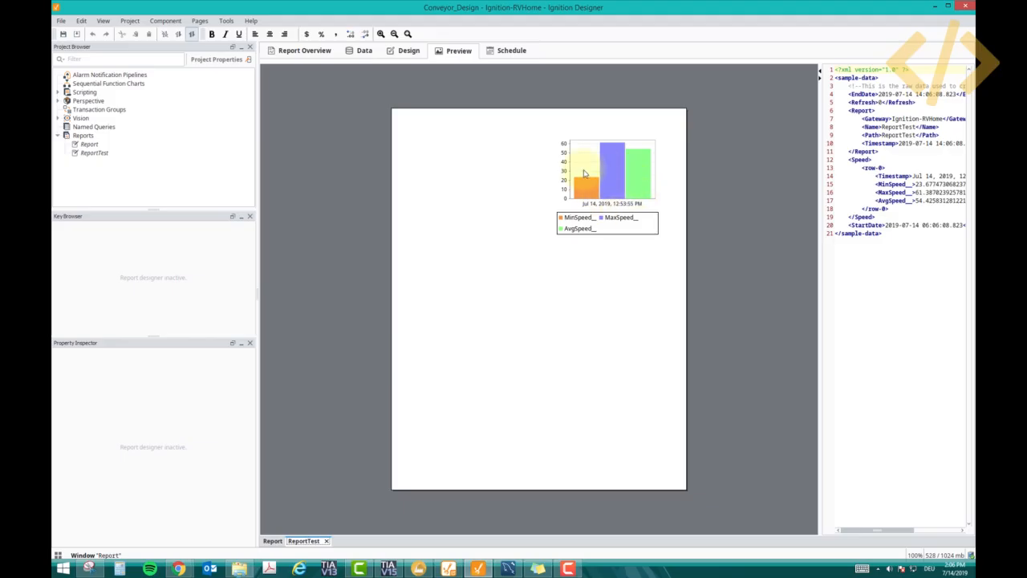
- Add a simple table to the left of the bar chart and resize it to fit beside the chart
left_click(404, 50)
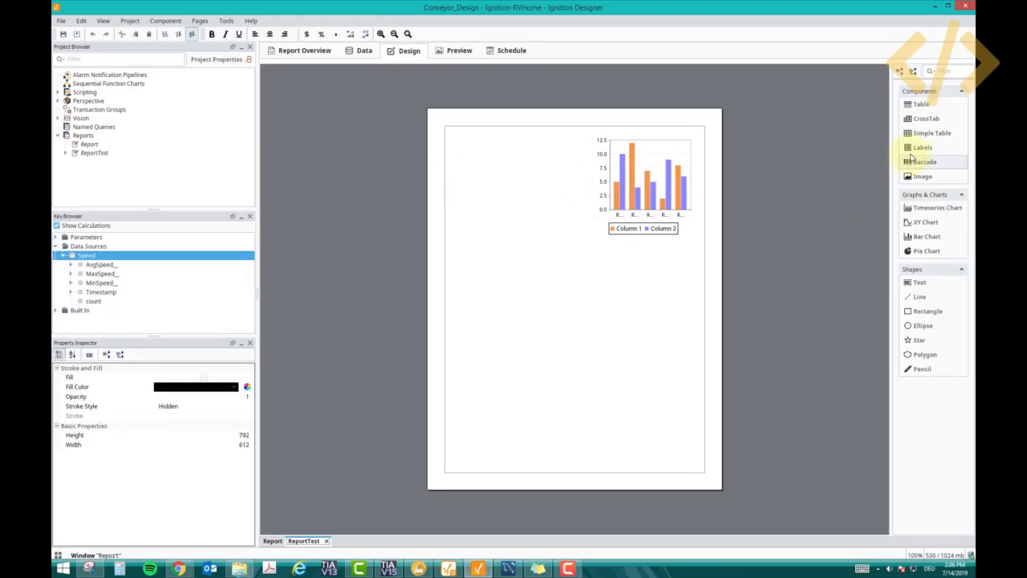
left_click_drag(924, 132, 488, 162)
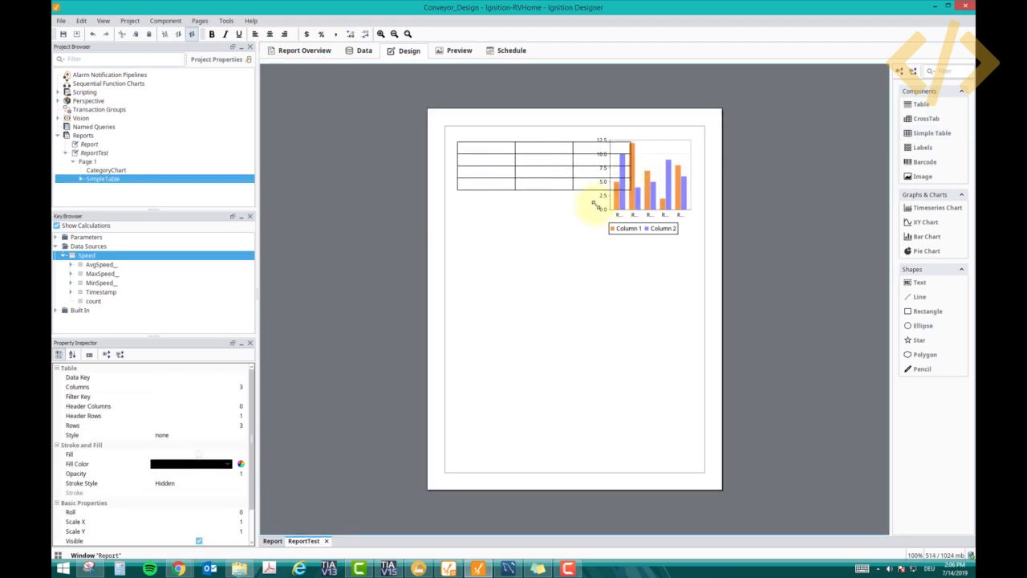
left_click_drag(631, 191, 591, 209)
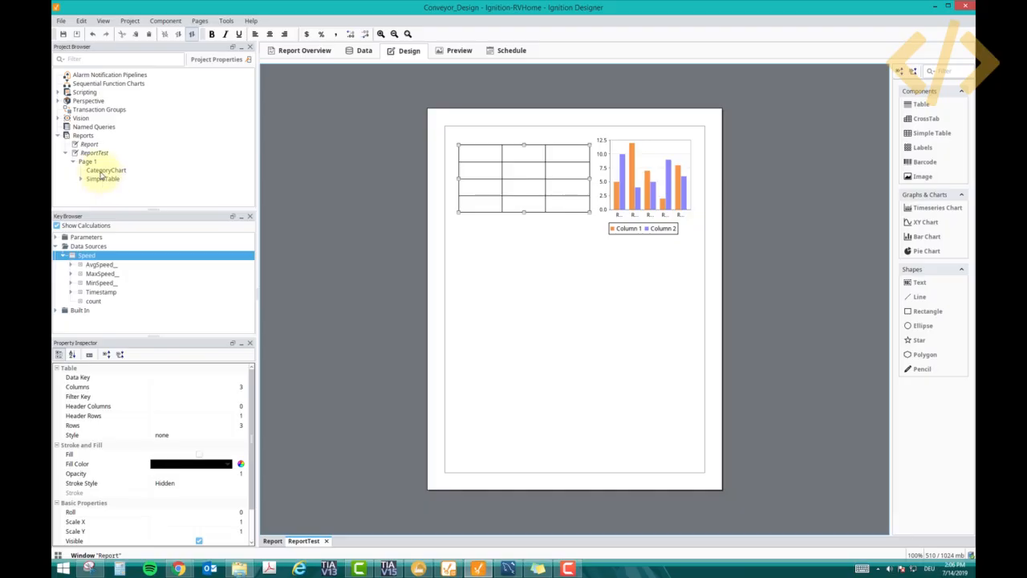
- Review the table layout in the original Report's design and return to ReportTest
left_click(73, 161)
double_click(87, 146)
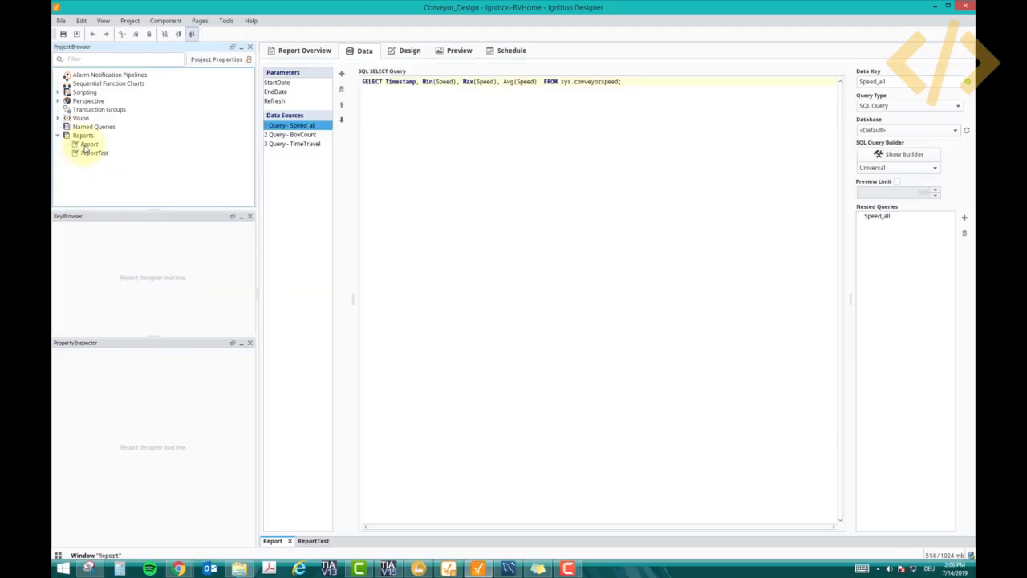
left_click(421, 52)
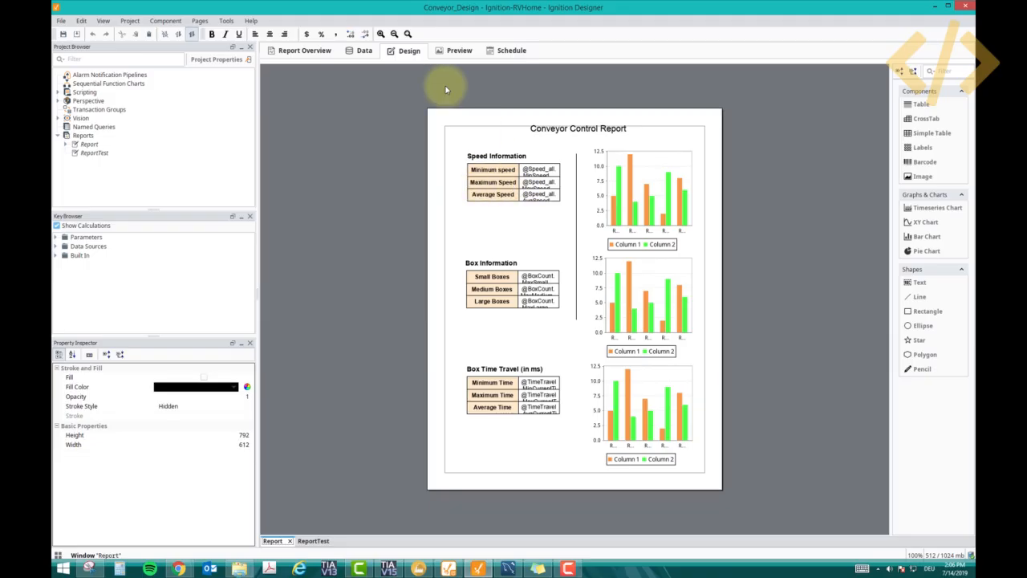
double_click(94, 153)
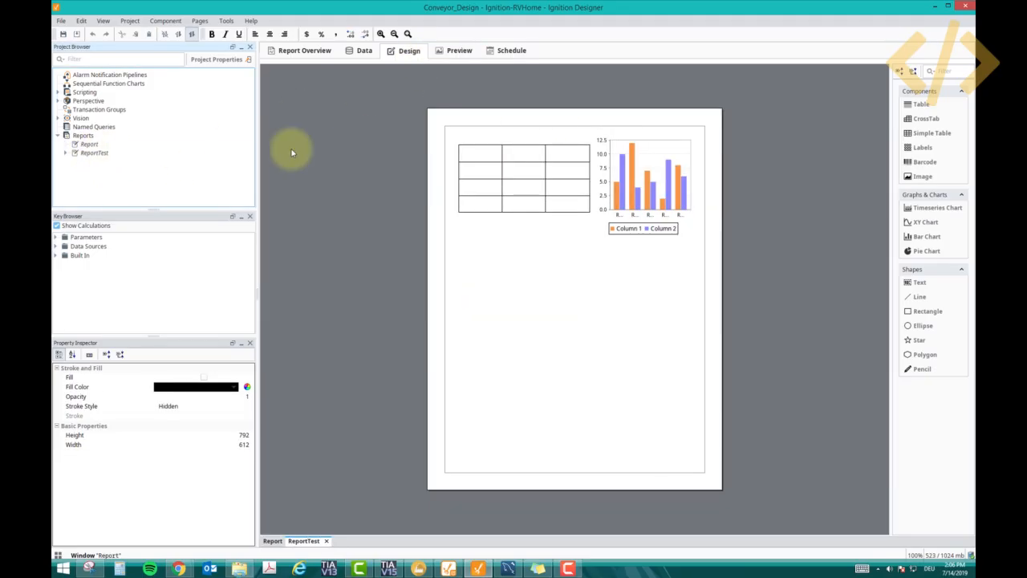
- Set the simple table's number of columns to 2
left_click(481, 172)
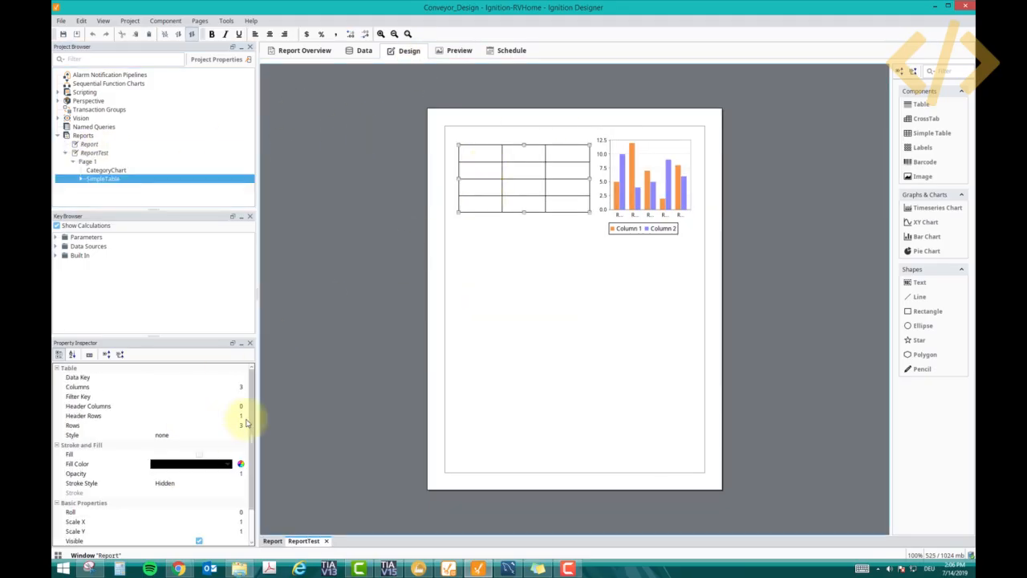
left_click(237, 388)
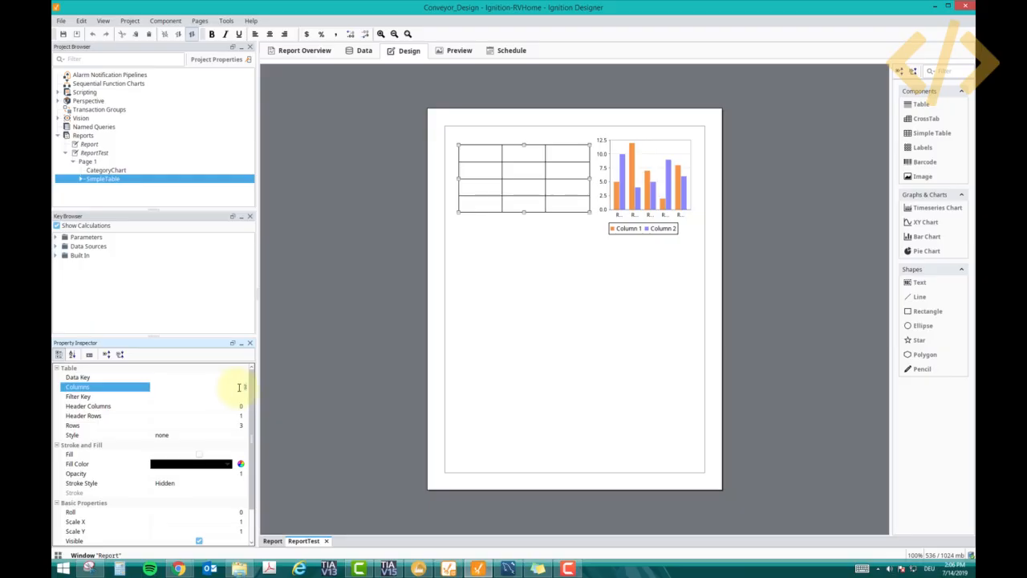
key("Return")
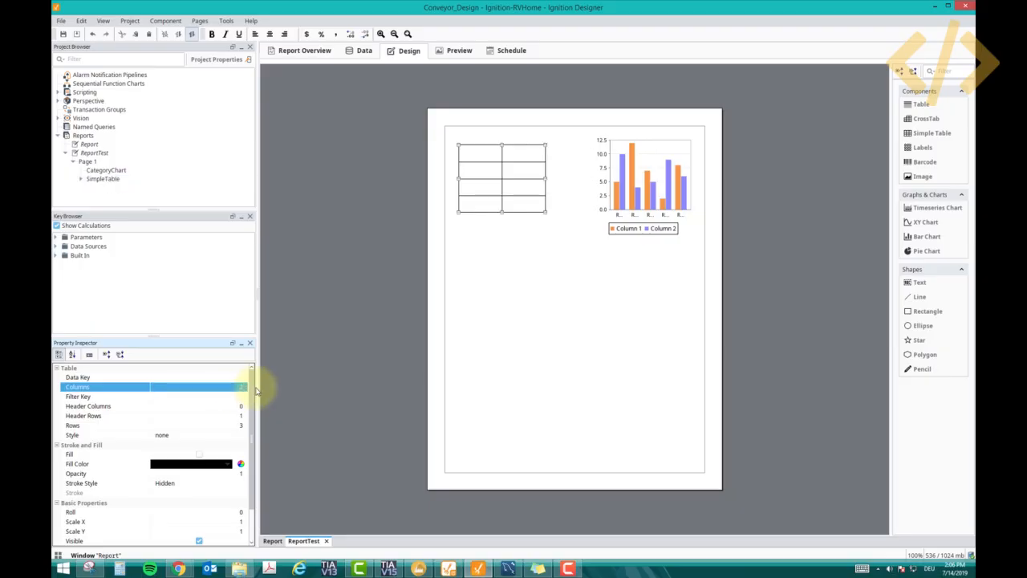
- Set the simple table's number of rows to 2 and open its upper-left cell for text editing
left_click(233, 426)
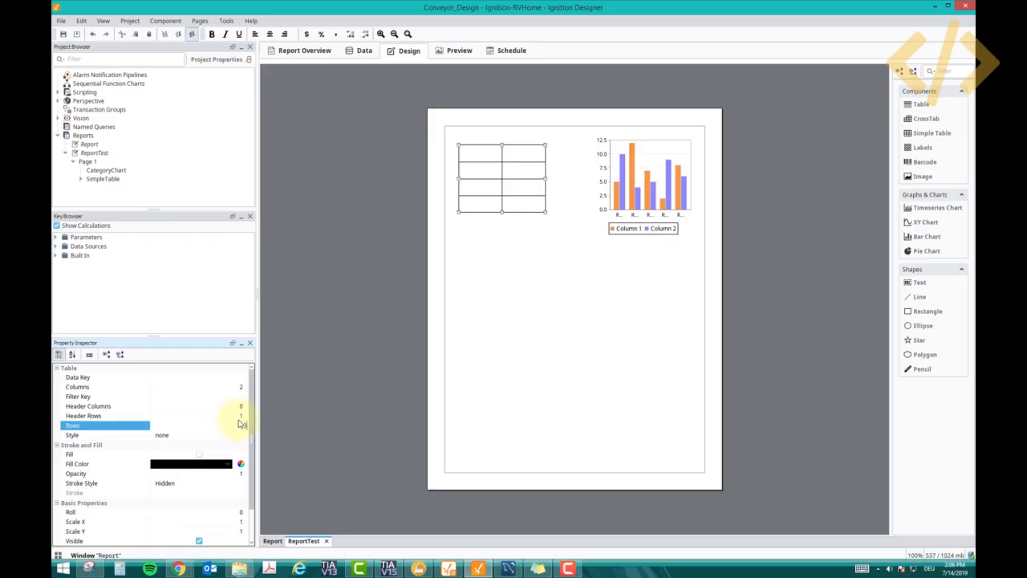
key("Return")
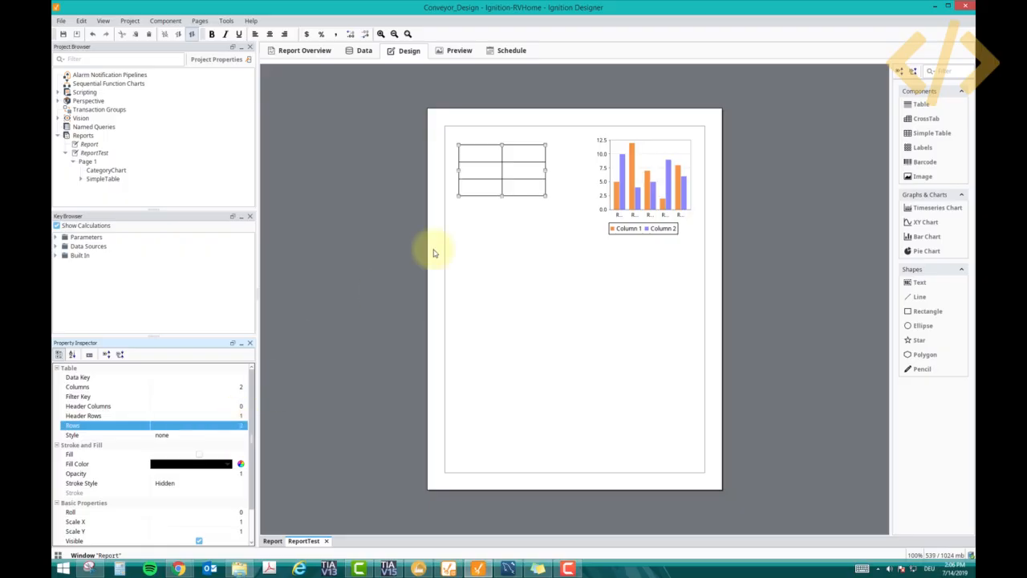
left_click(504, 187)
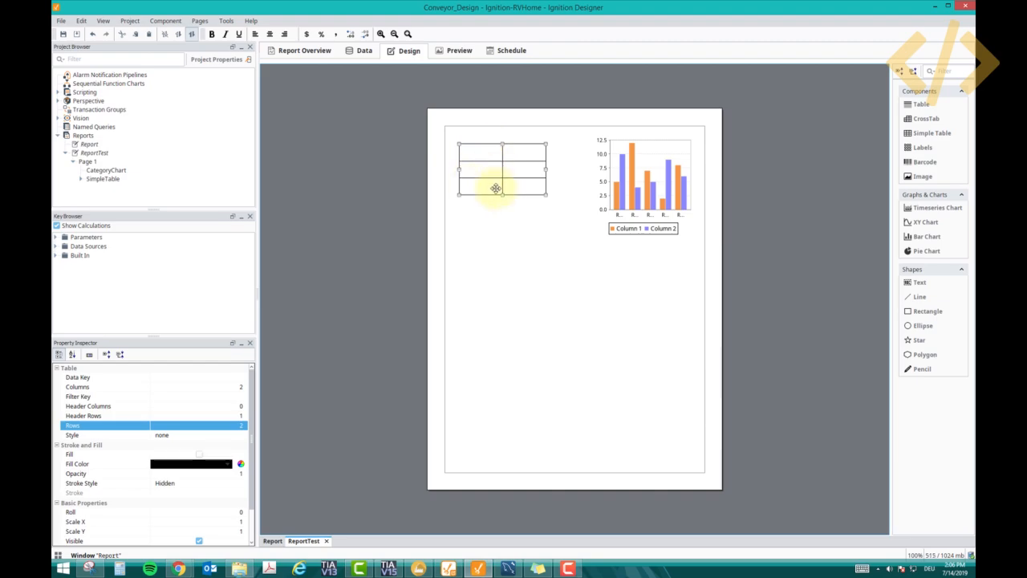
double_click(479, 153)
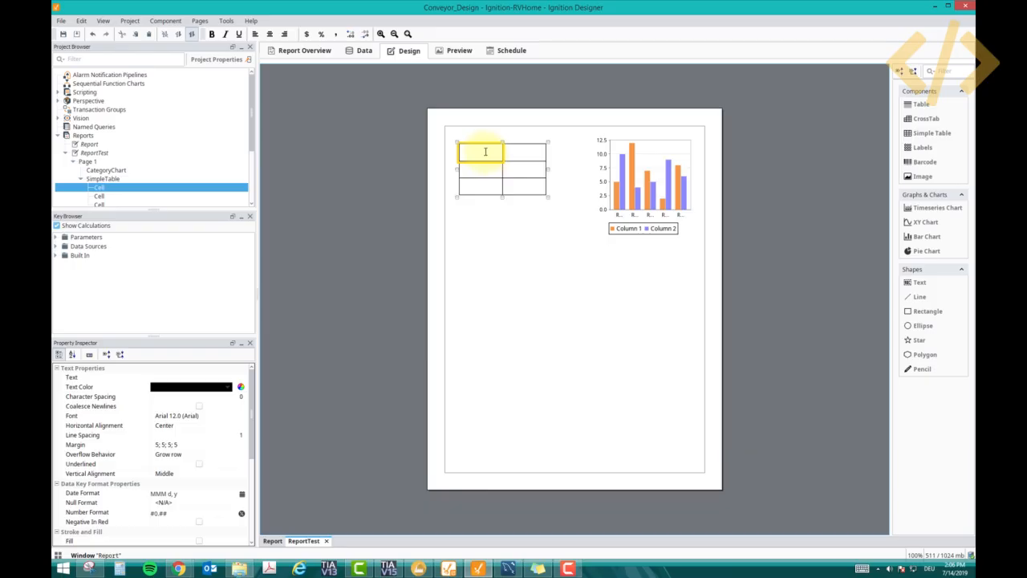
left_click(485, 152)
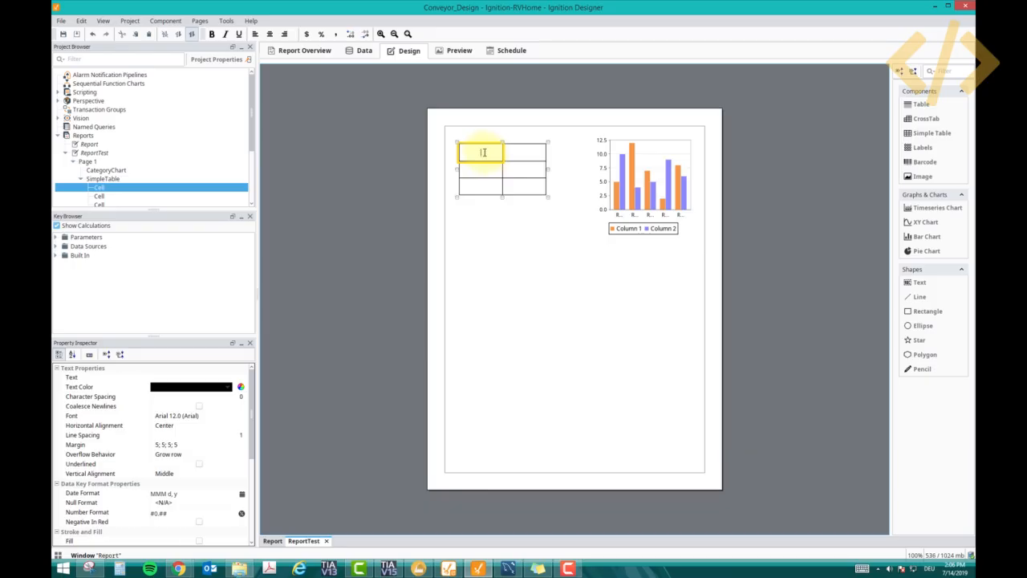
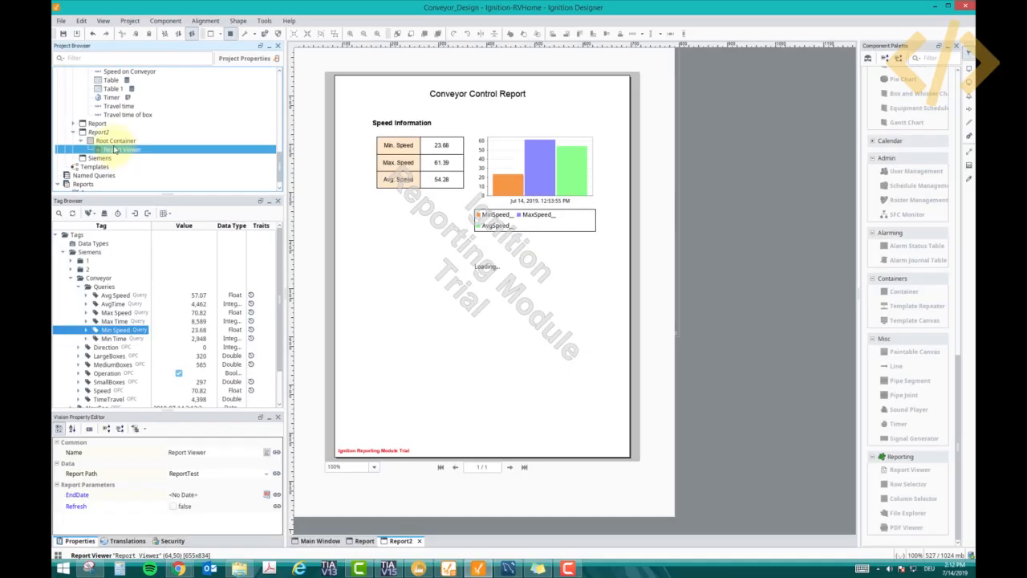
- Add a Button component to the Report2 window, centered just below the report viewer
left_click(104, 135)
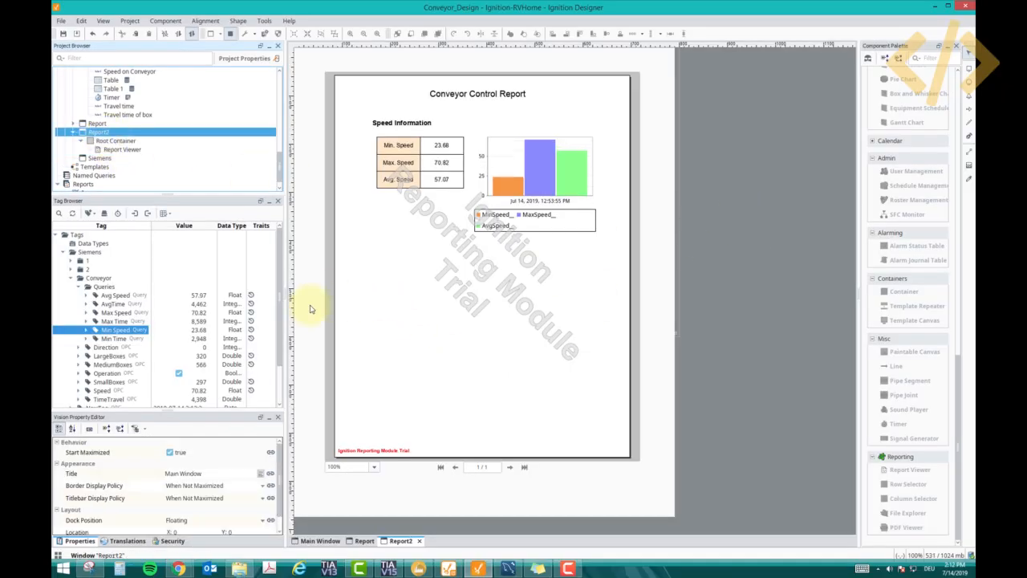
left_click(230, 33)
scroll(885, 281, "up", 9)
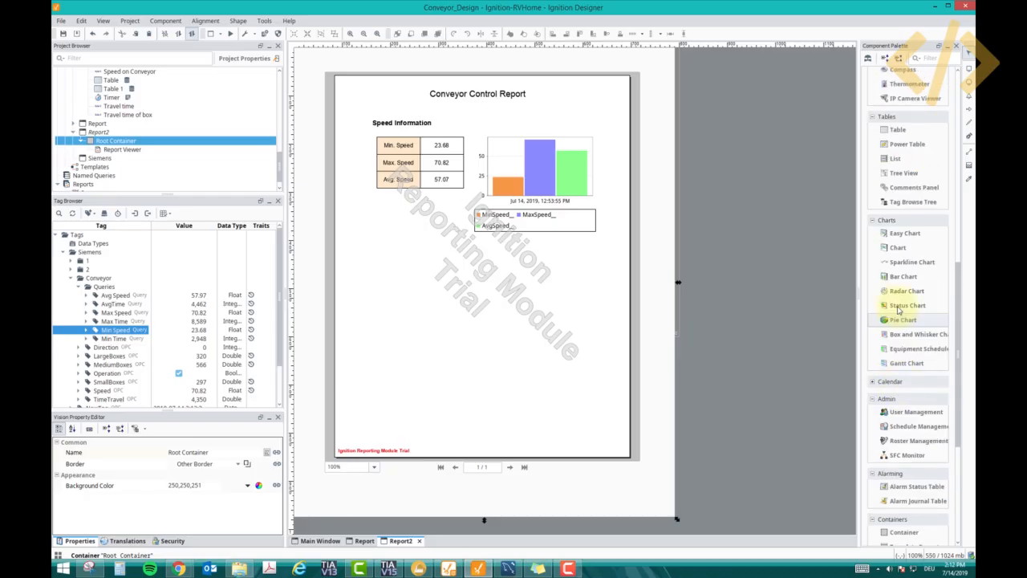
scroll(898, 306, "up", 6)
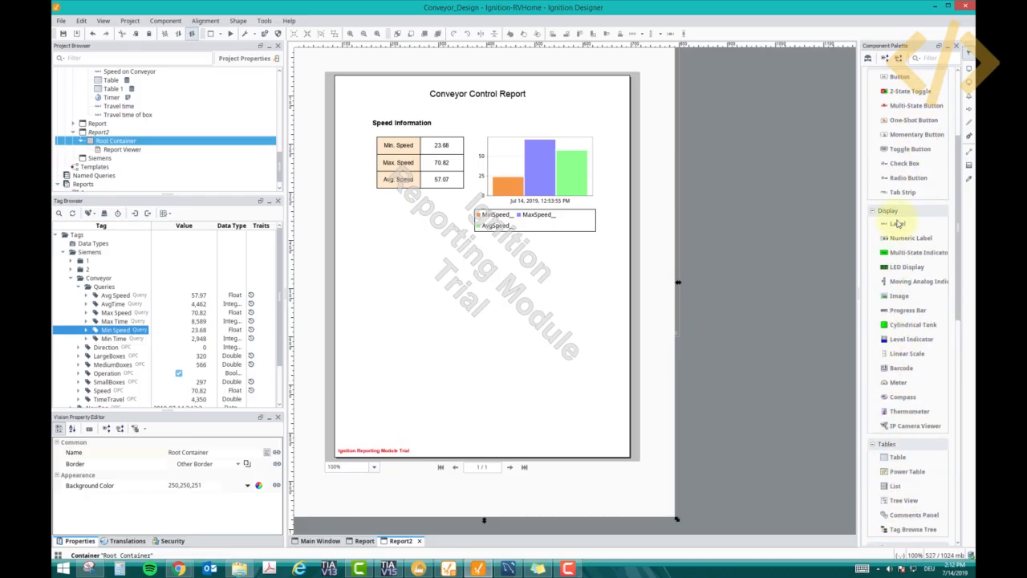
left_click_drag(893, 173, 480, 490)
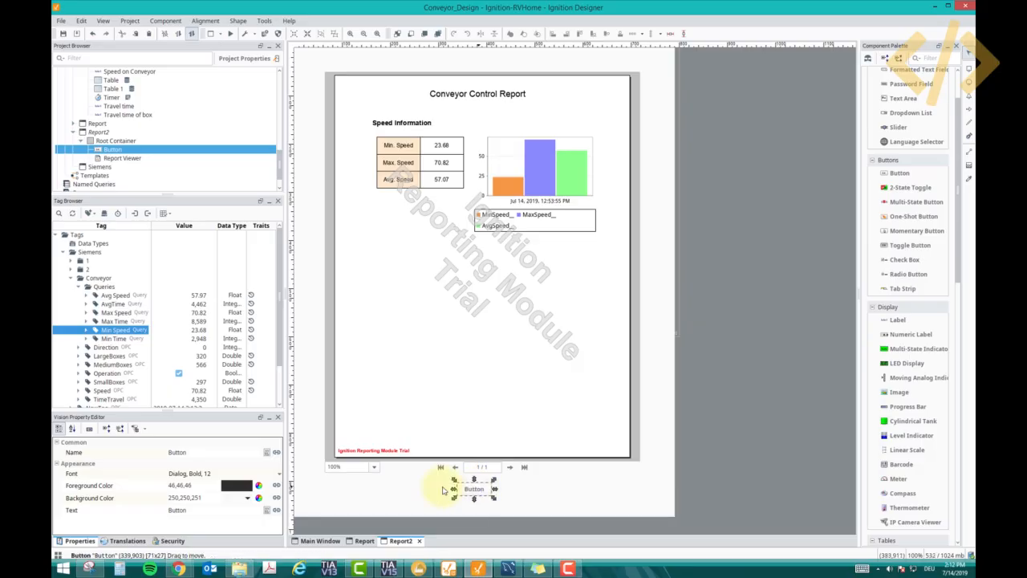
- Name the new button Refresh and set its displayed text to Refresh
left_click(201, 453)
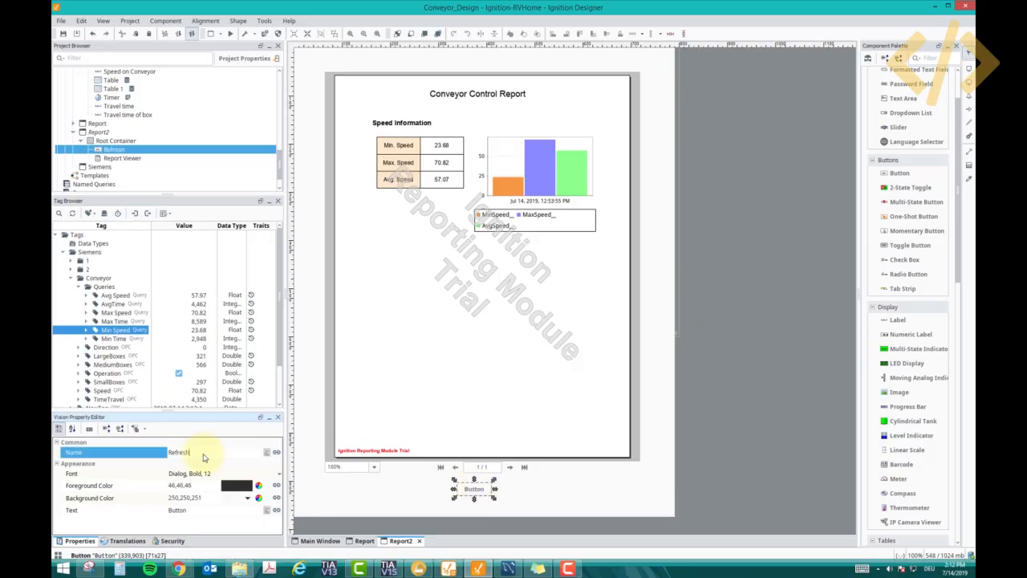
left_click(129, 456)
left_click(224, 457)
left_click(201, 510)
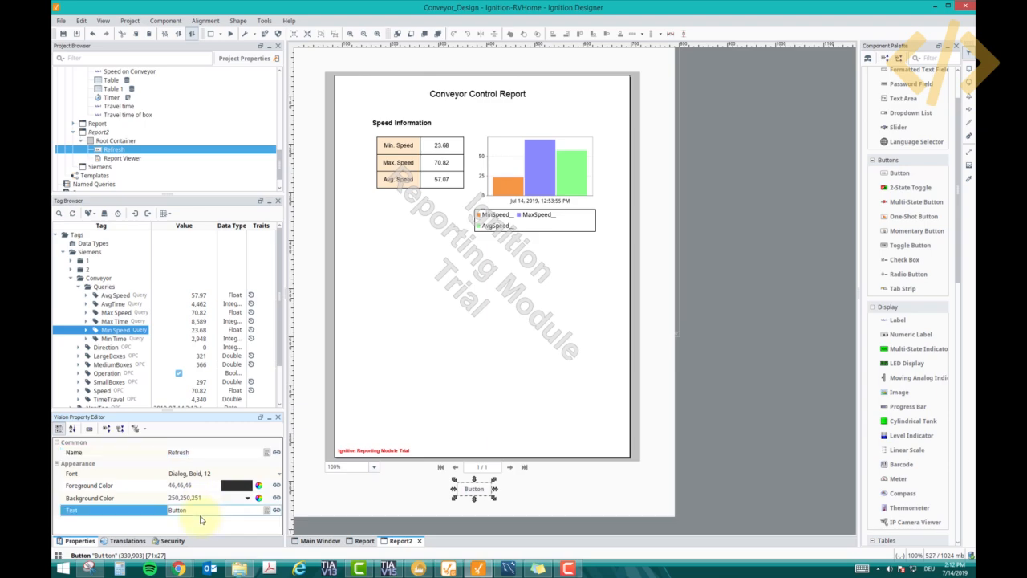
left_click(200, 510)
left_click(157, 511)
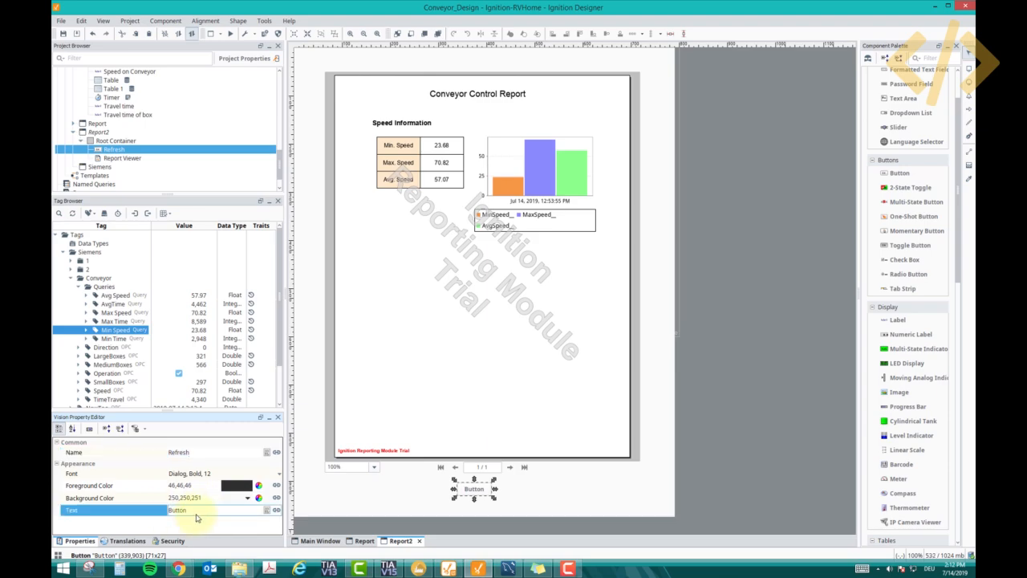
key("Return")
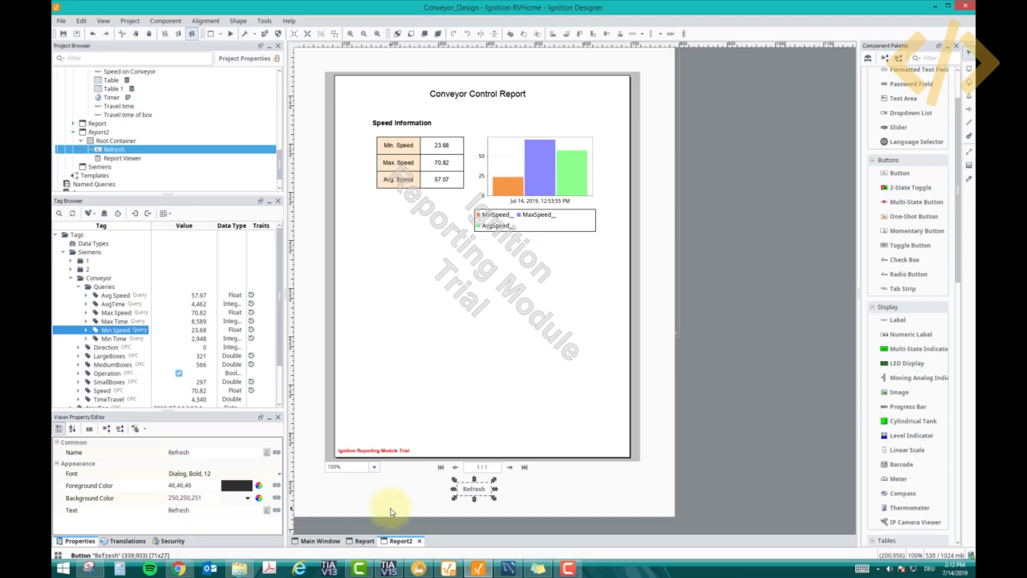
- Test the report viewer's Refresh parameter in preview mode by switching it to true and back to false
left_click(411, 407)
left_click(378, 390)
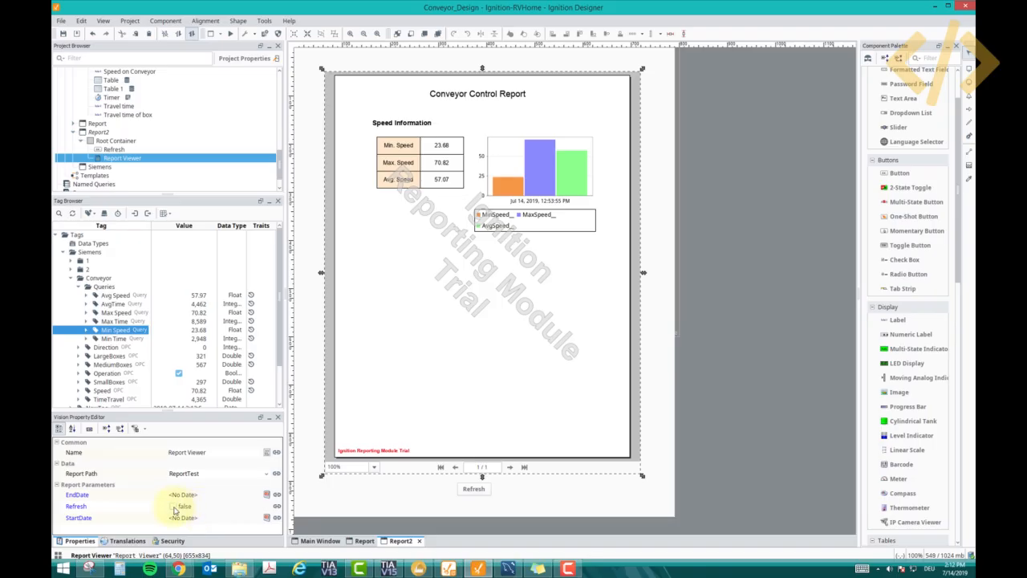
left_click(230, 33)
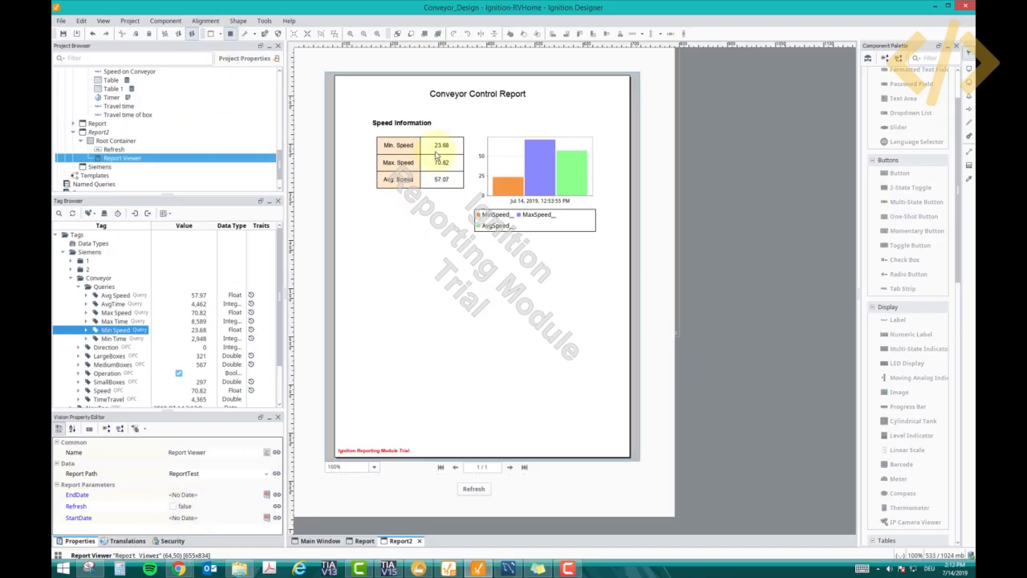
left_click(173, 506)
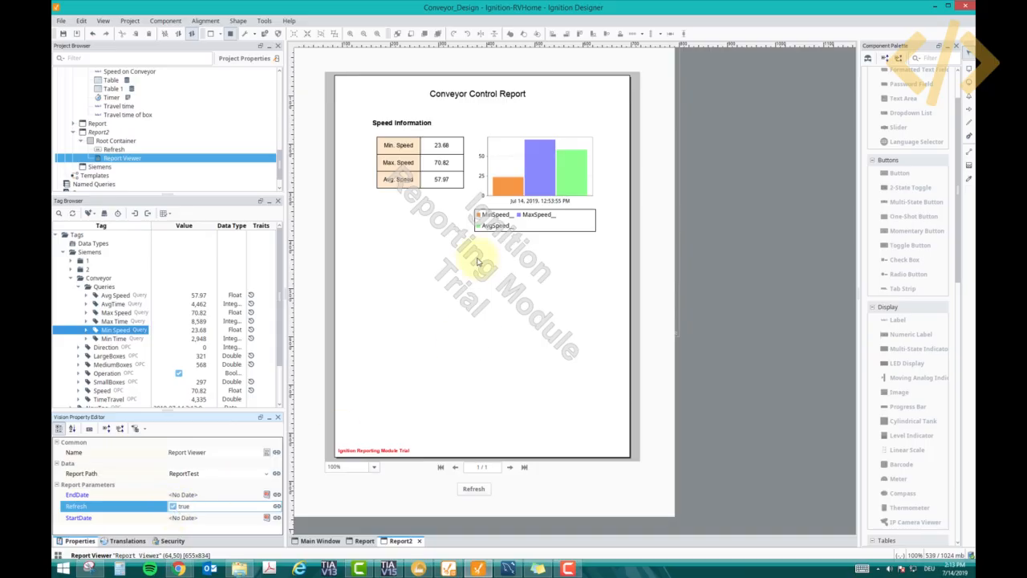
left_click(184, 506)
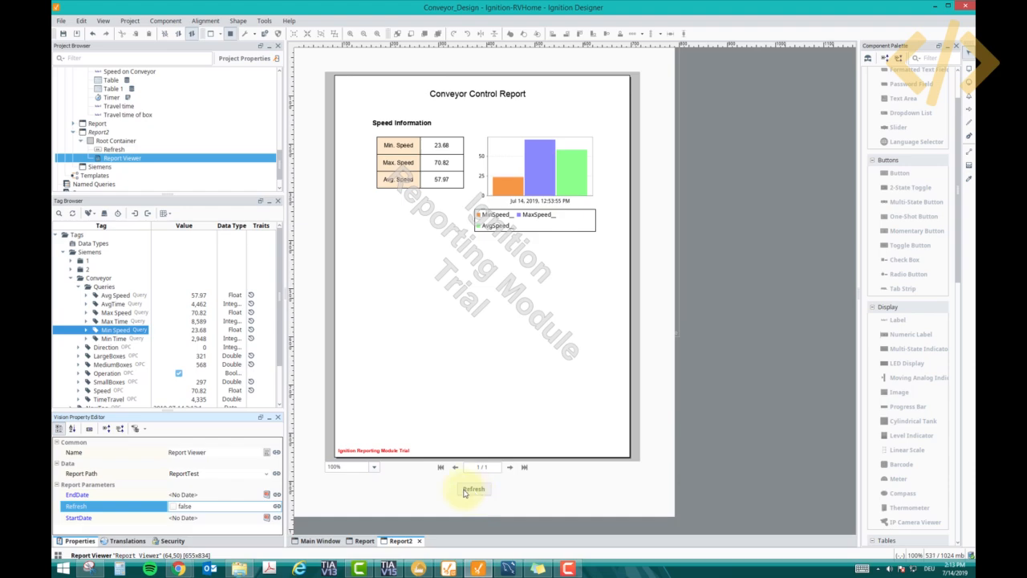
left_click(230, 34)
- Open component scripting for the Refresh button and select its mousePressed event handler
left_click(467, 487)
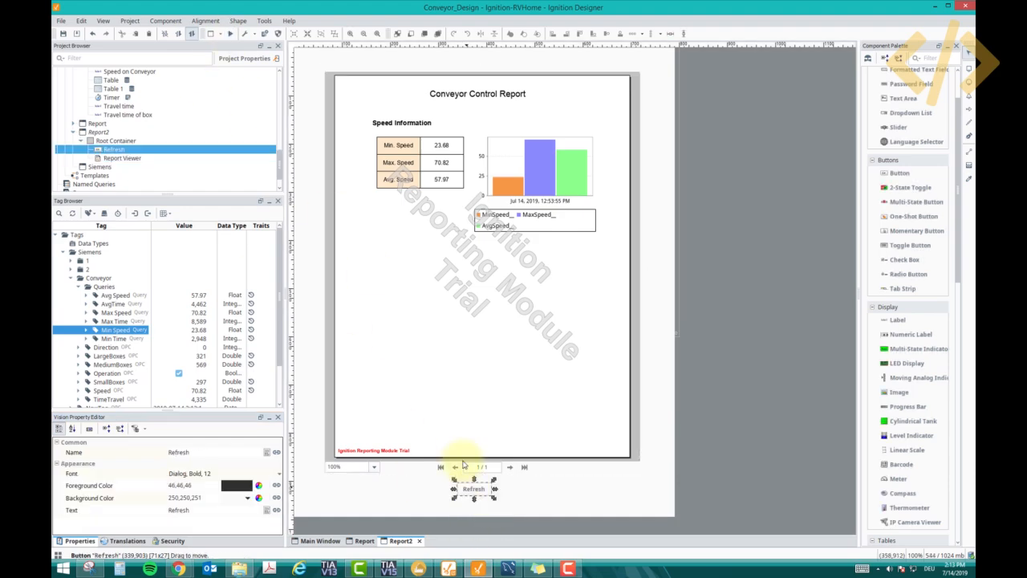
key("ctrl+j")
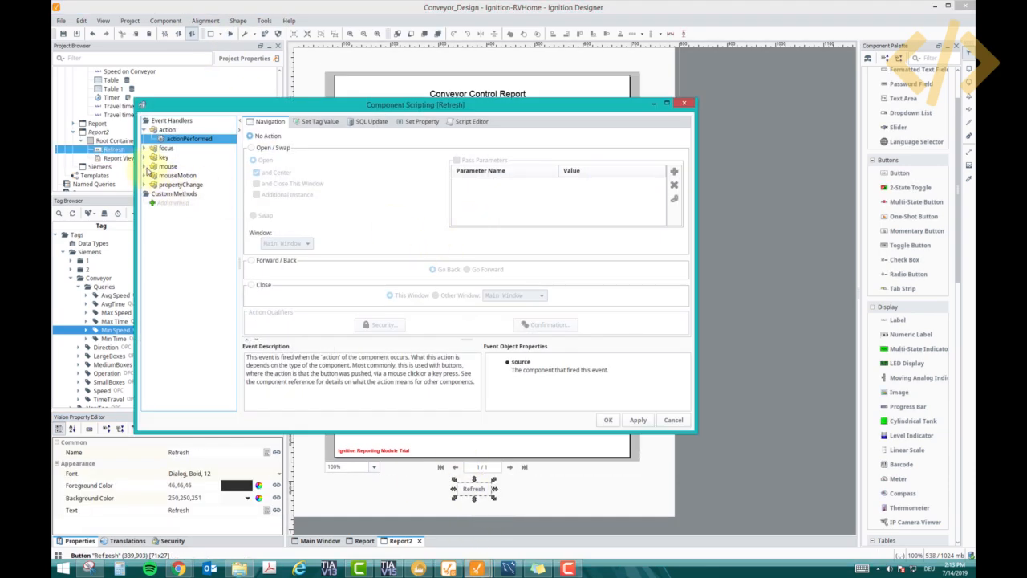
left_click(147, 167)
left_click(186, 203)
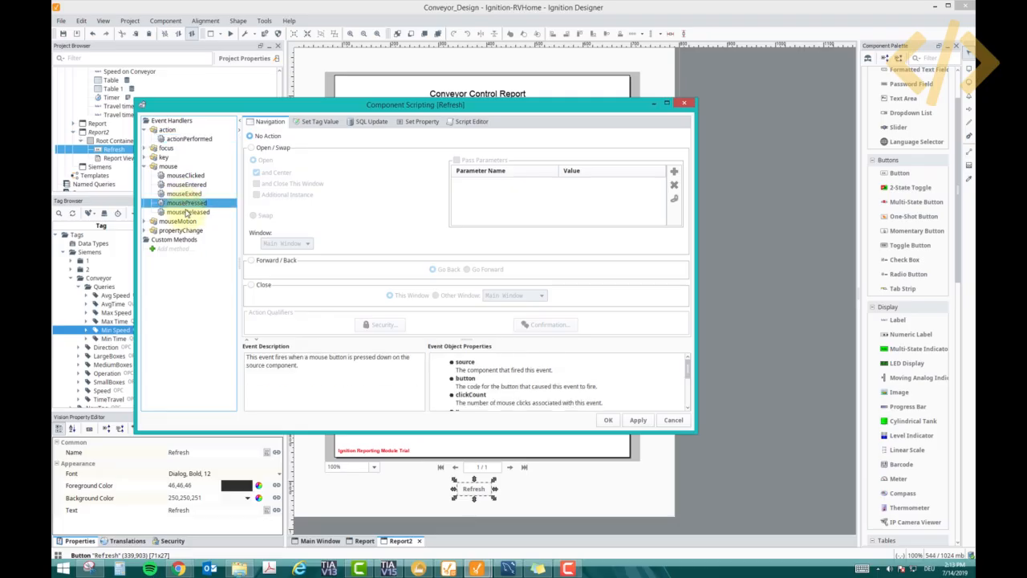
left_click(187, 213)
left_click(191, 204)
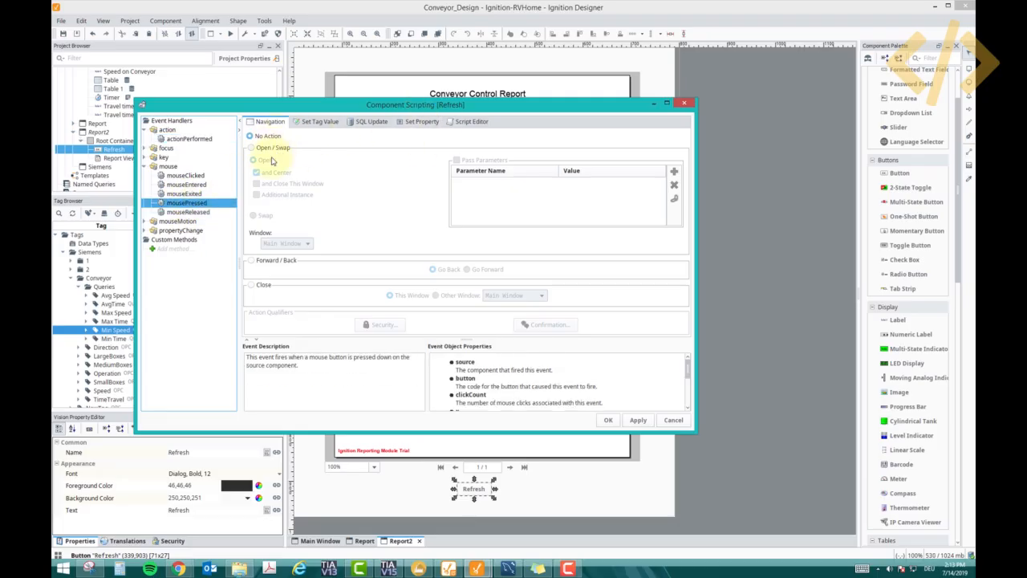
- Enable the Set Tag Value action for the mousePressed event
left_click(269, 148)
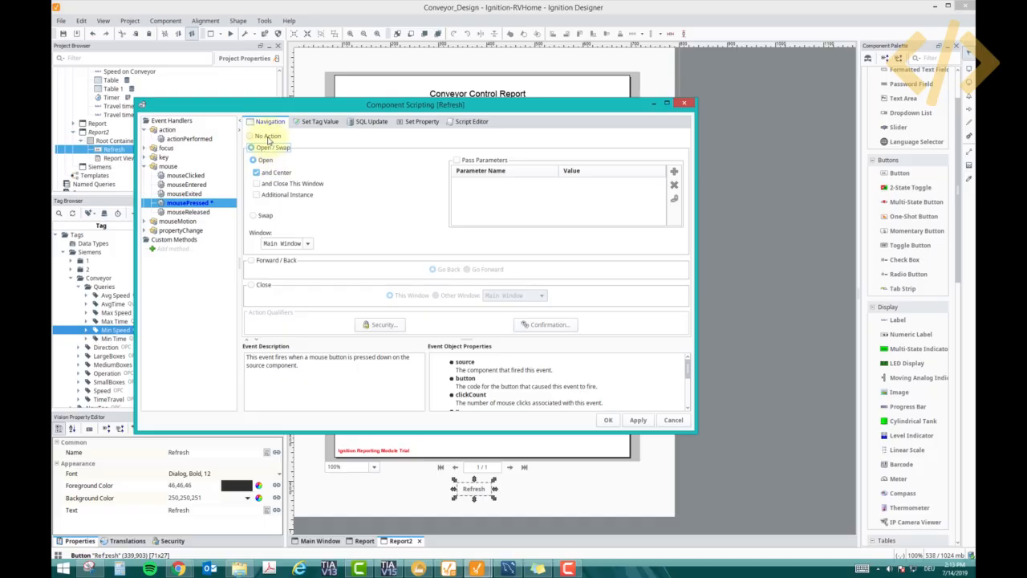
left_click(319, 122)
left_click(273, 148)
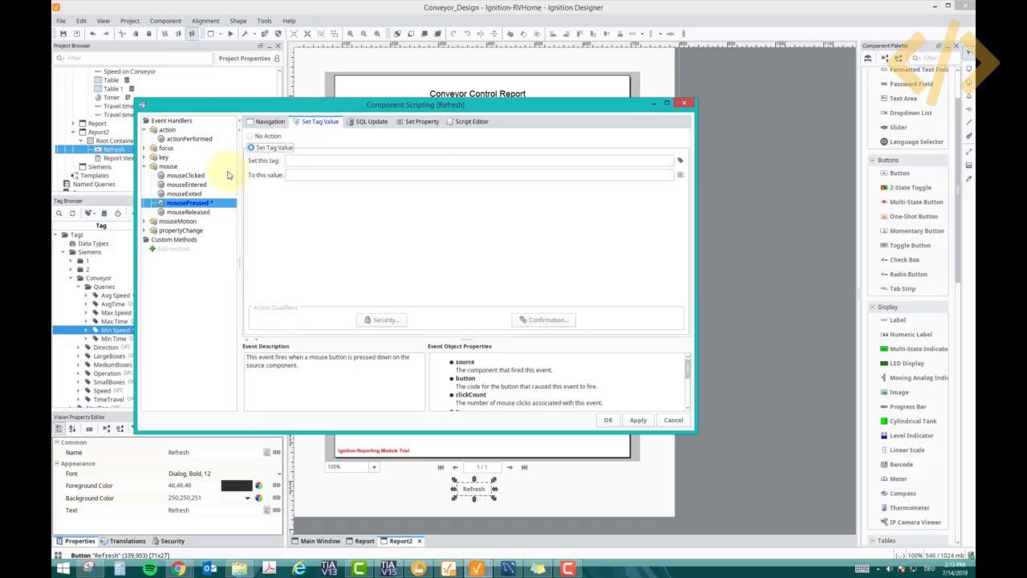
- Browse the Tags, System, Vision Client Tags and All Providers folders for a target tag for the Set Tag Value action
left_click(680, 161)
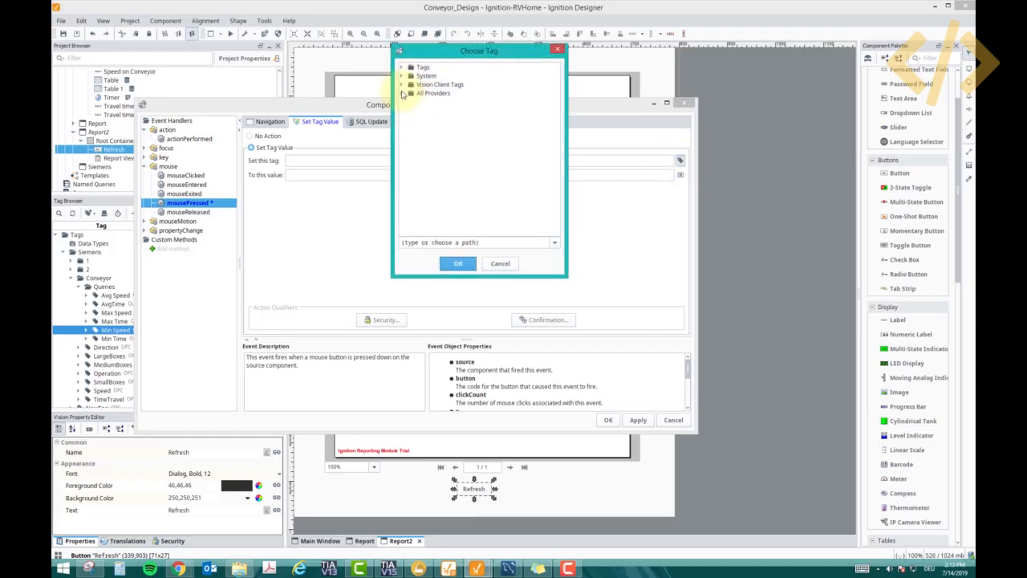
left_click(402, 76)
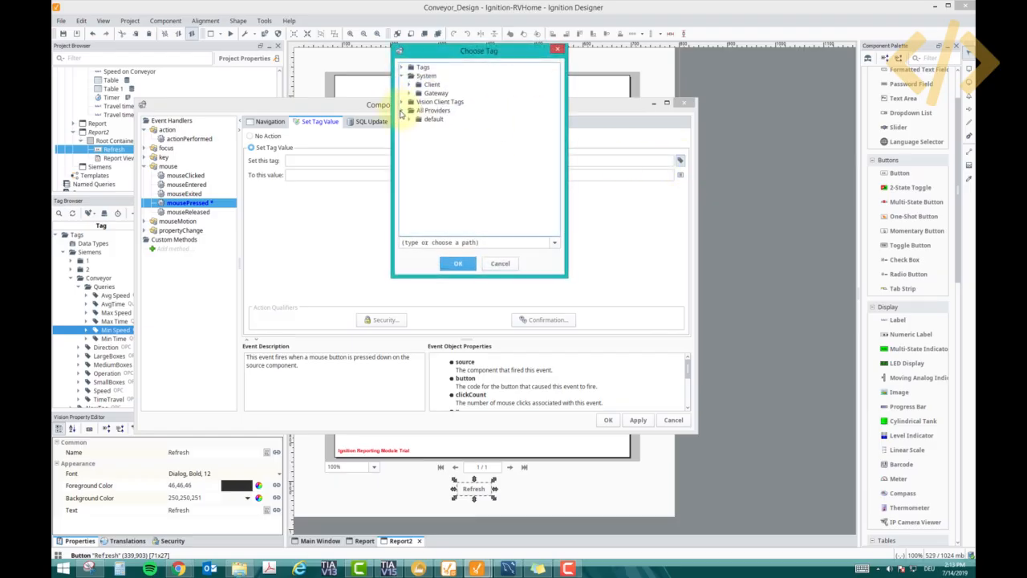
left_click(403, 68)
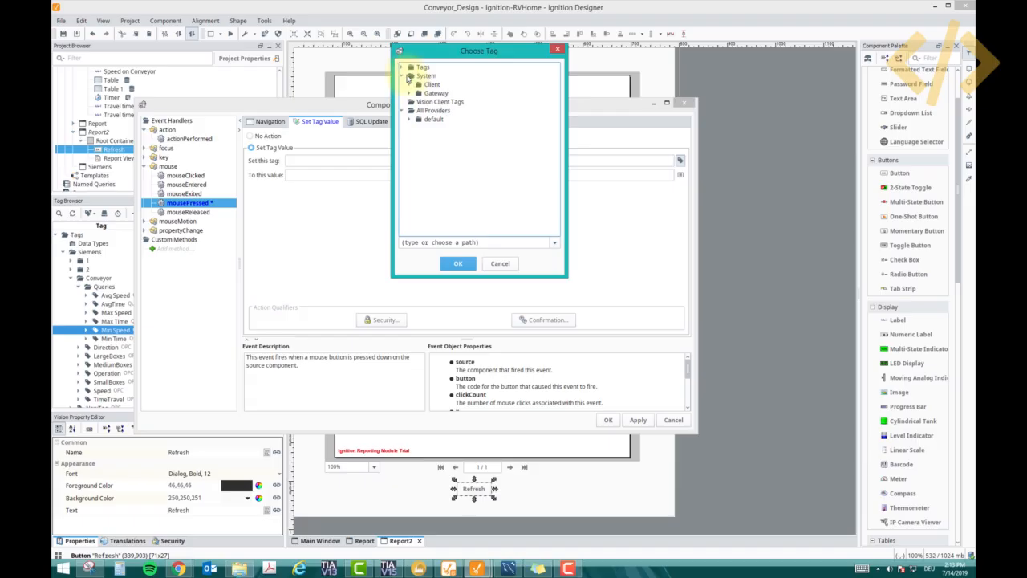
left_click(402, 68)
left_click(403, 67)
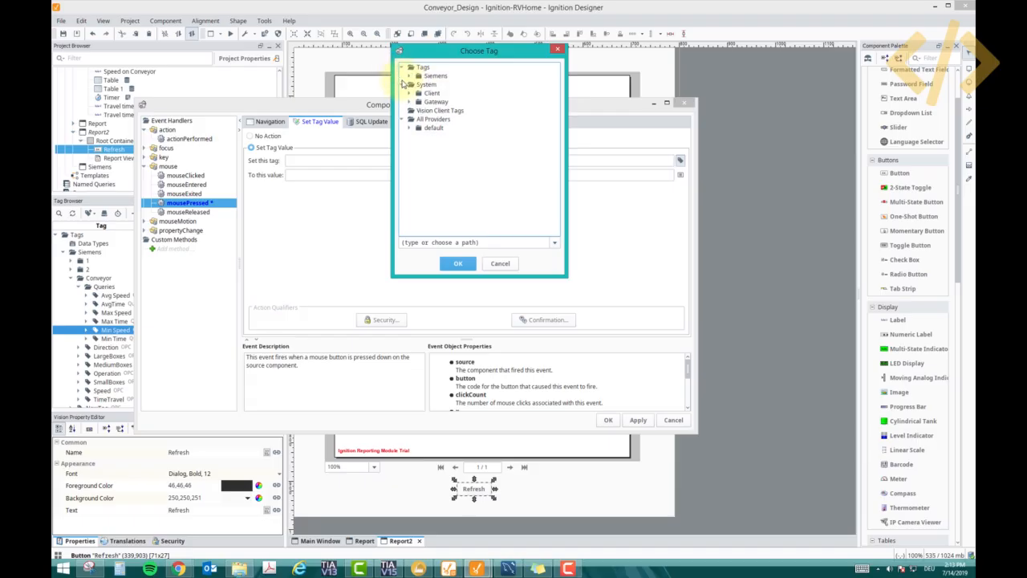
left_click(410, 127)
left_click(418, 136)
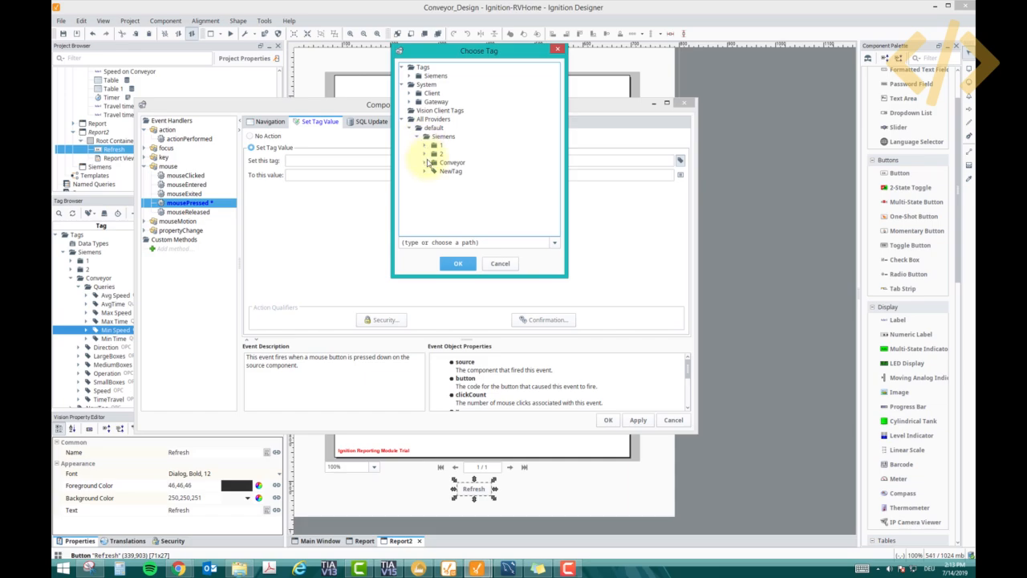
left_click(403, 119)
left_click(412, 110)
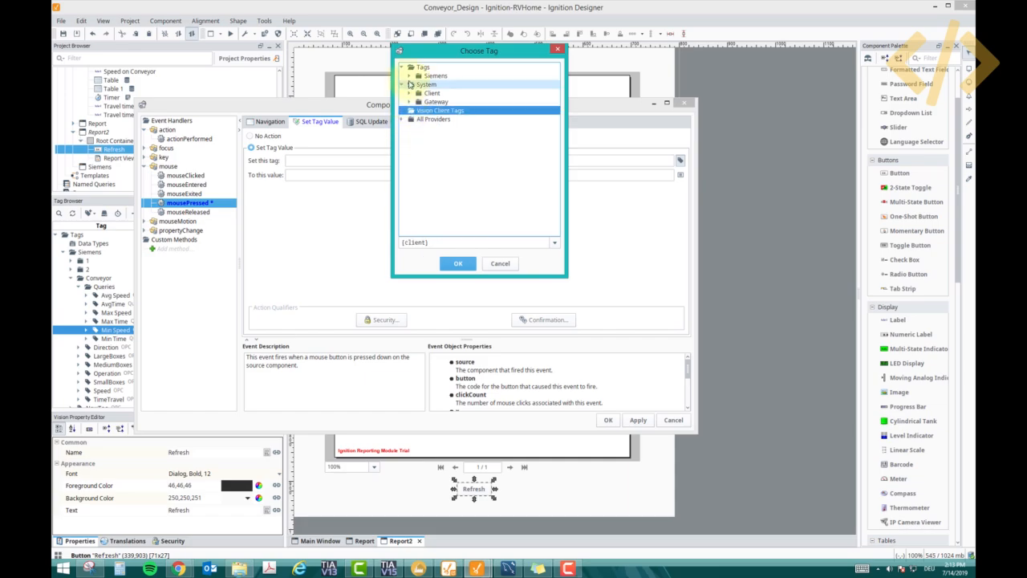
left_click(409, 76)
left_click(416, 102)
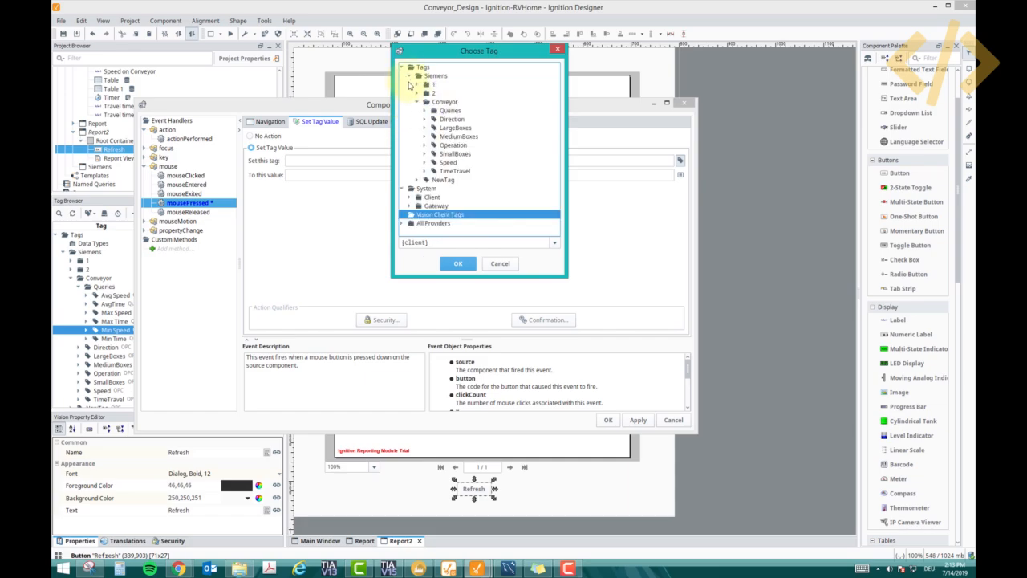
left_click(410, 76)
left_click(455, 264)
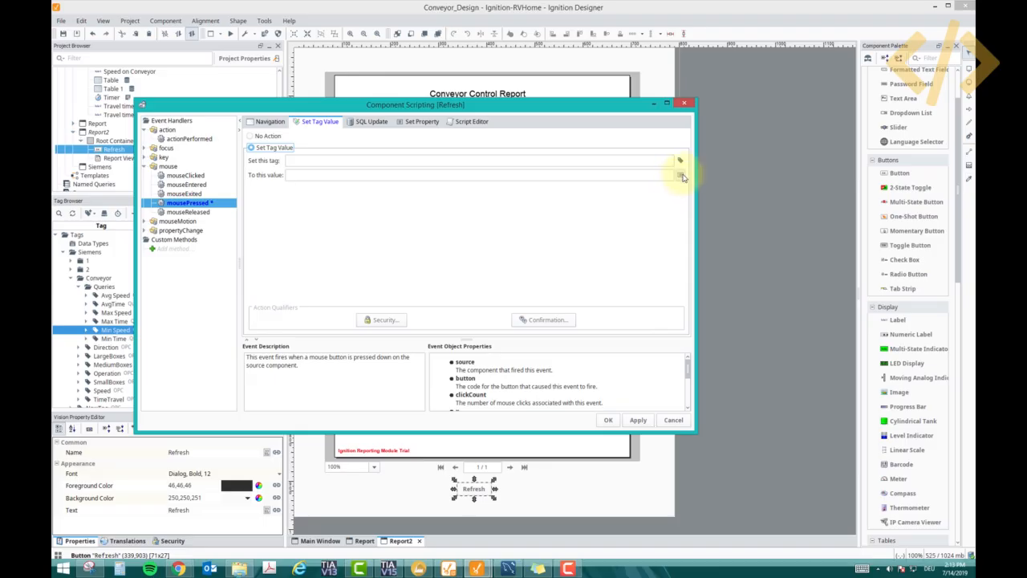
left_click(680, 175)
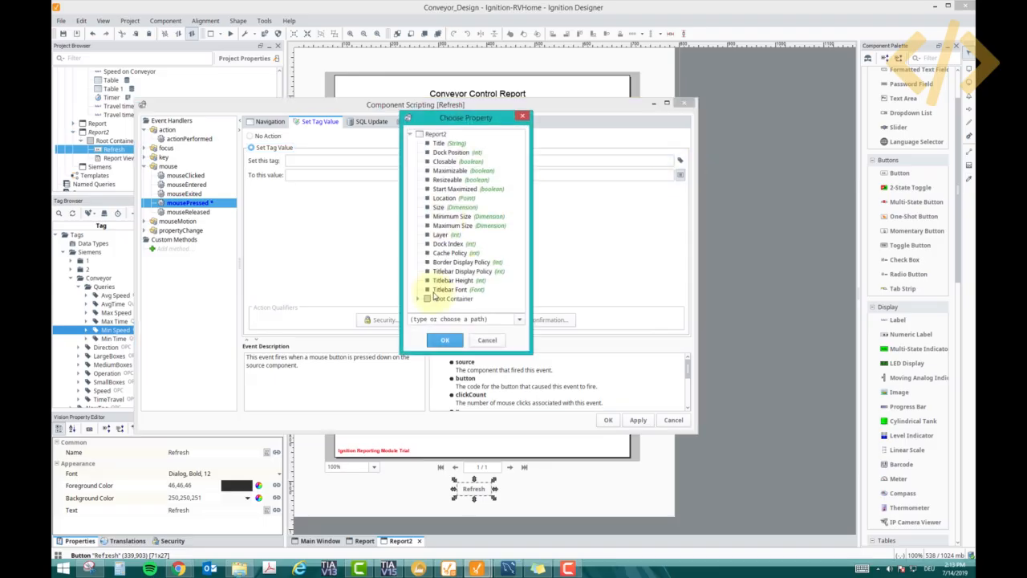
left_click(444, 234)
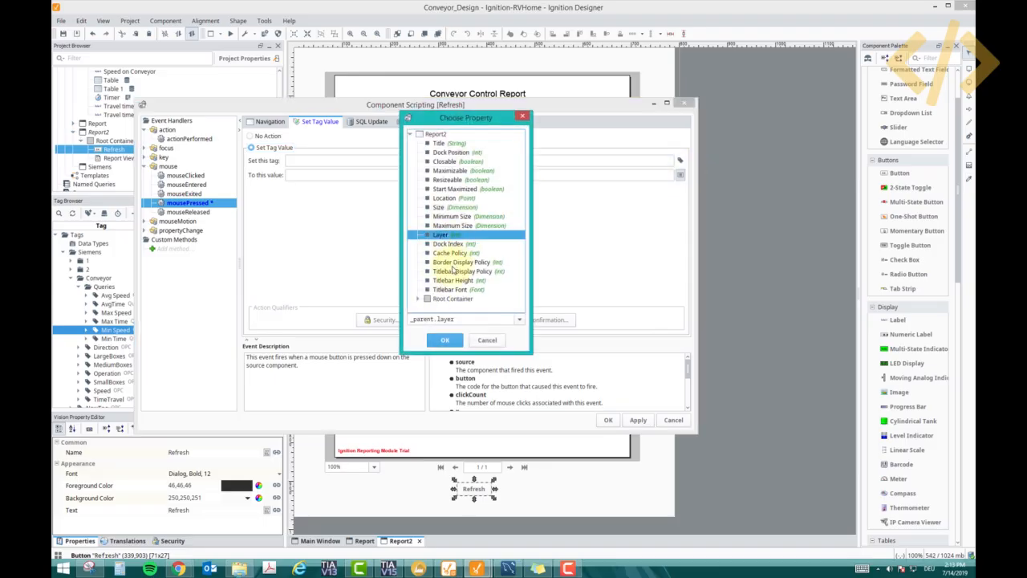
left_click(418, 299)
left_click(426, 308)
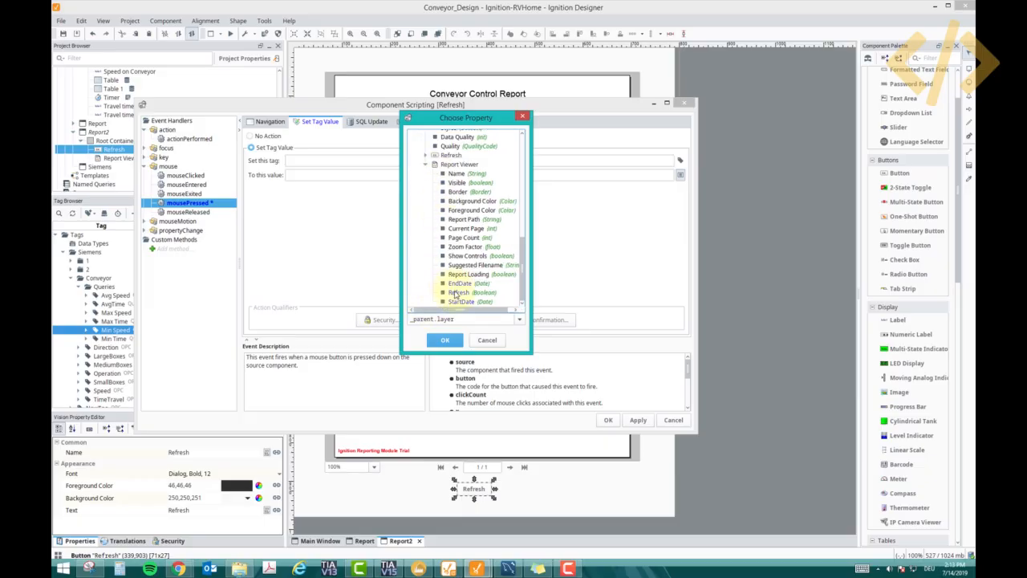
left_click(455, 293)
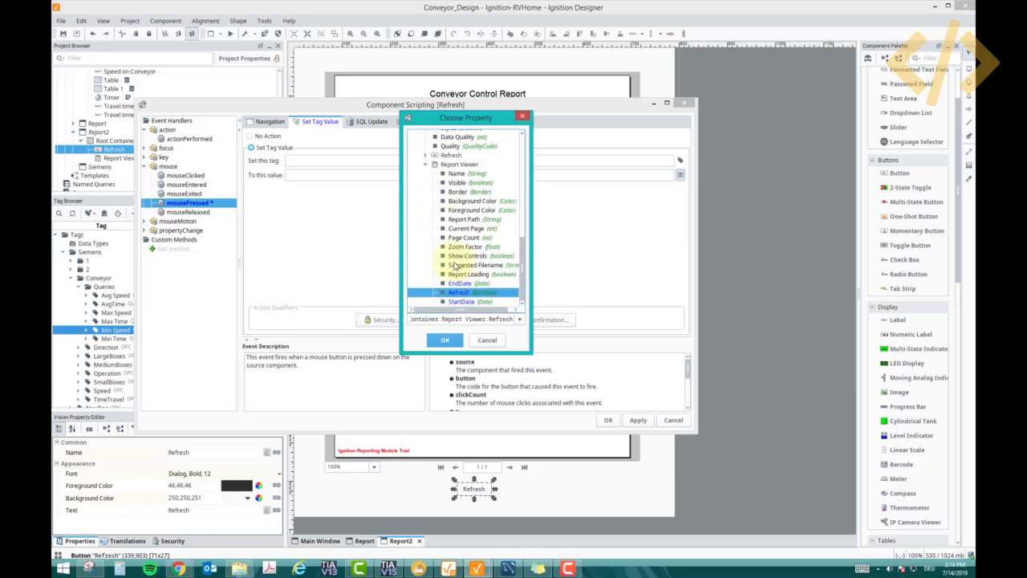
scroll(454, 258, "up", 3)
left_click(426, 228)
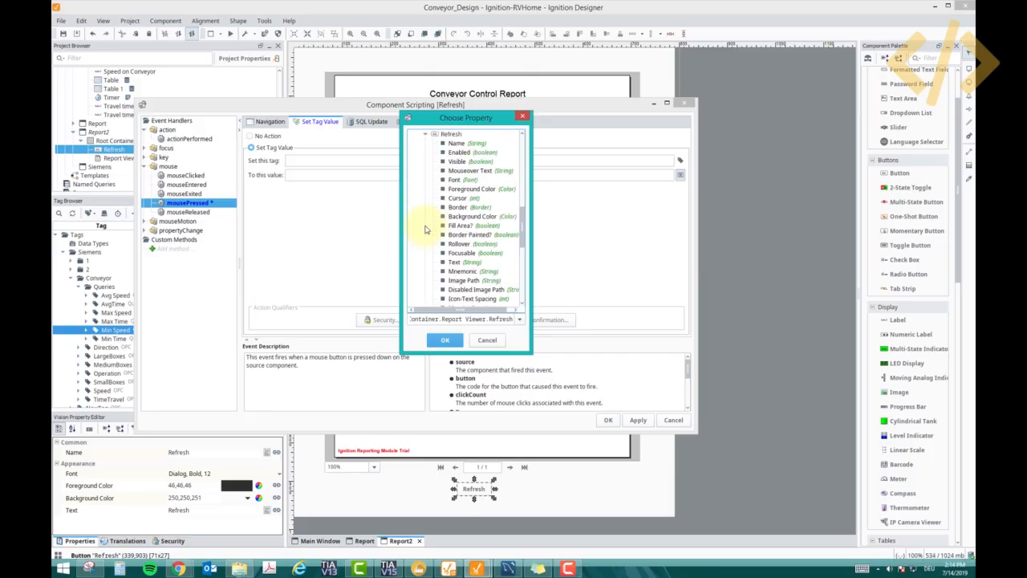
left_click(428, 228)
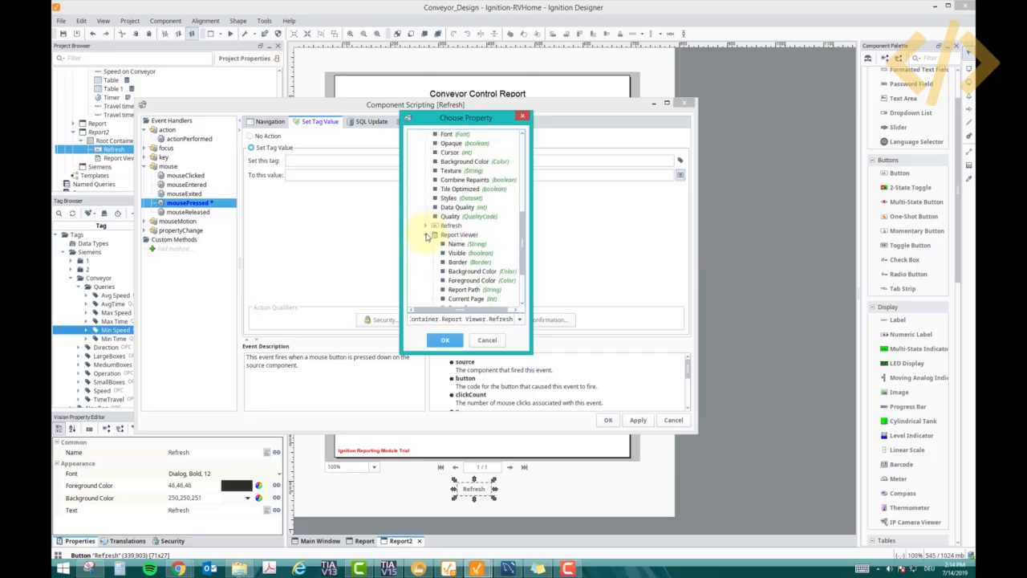
scroll(439, 248, "up", 6)
scroll(448, 257, "down", 4)
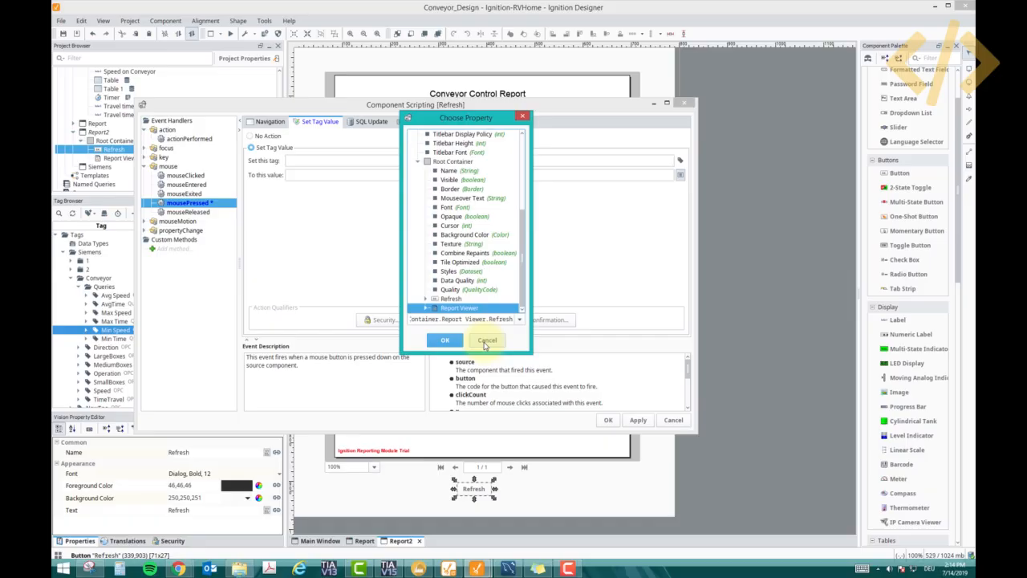
left_click(425, 308)
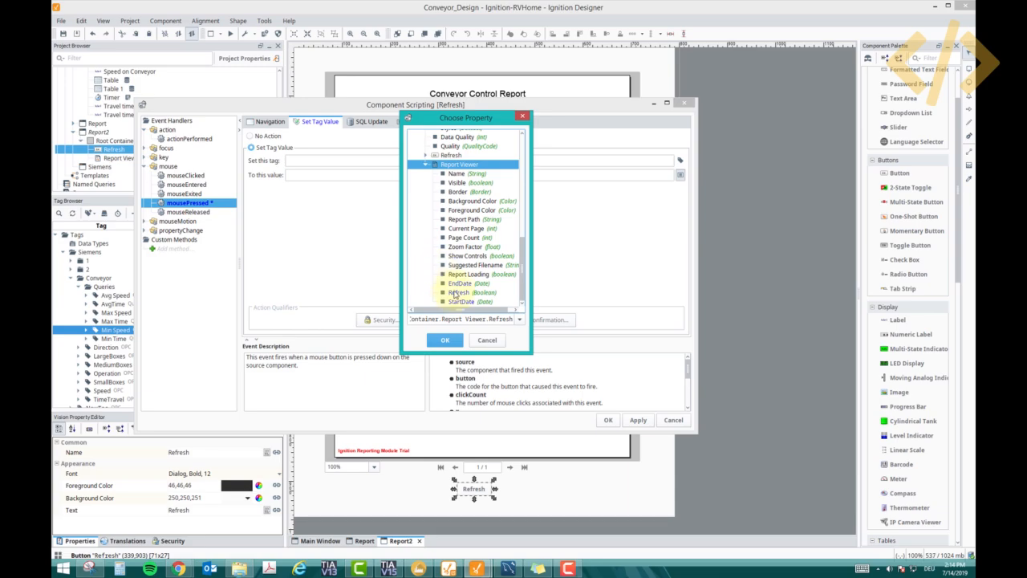
left_click(457, 294)
left_click(487, 339)
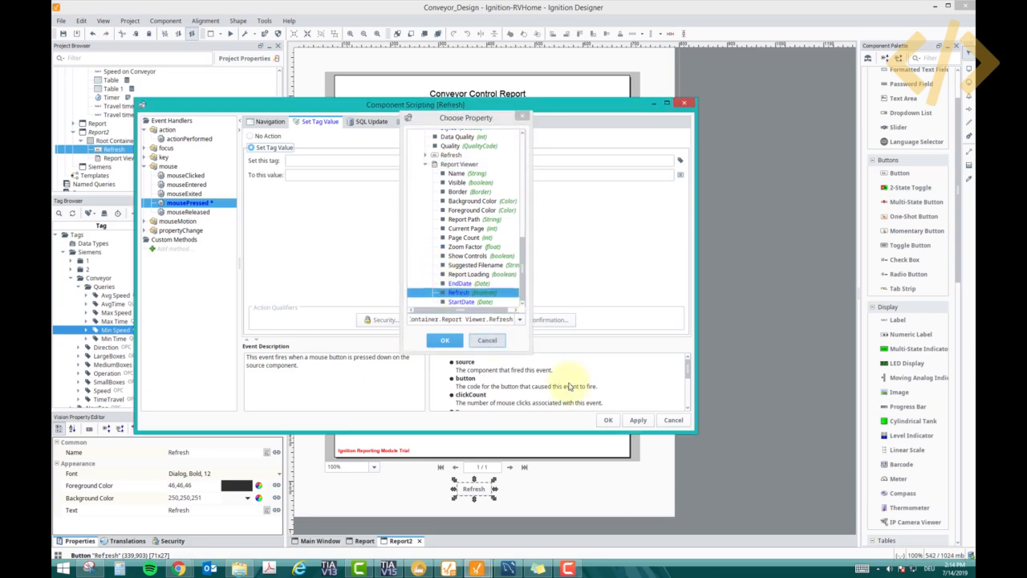
left_click(672, 421)
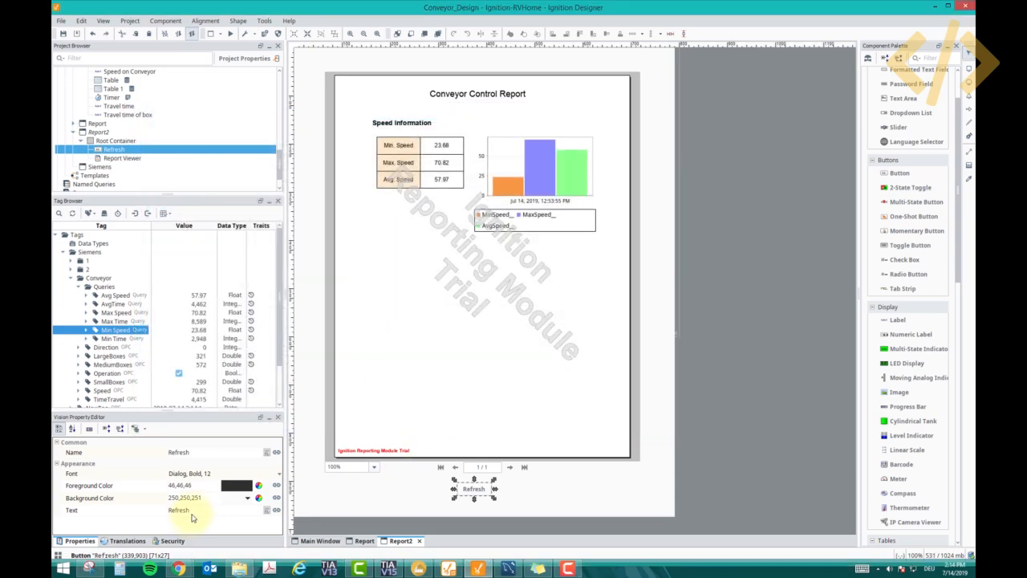
- Open the ReportTest report's data settings and rename its Boolean refresh parameter as Refresh2
left_click(363, 540)
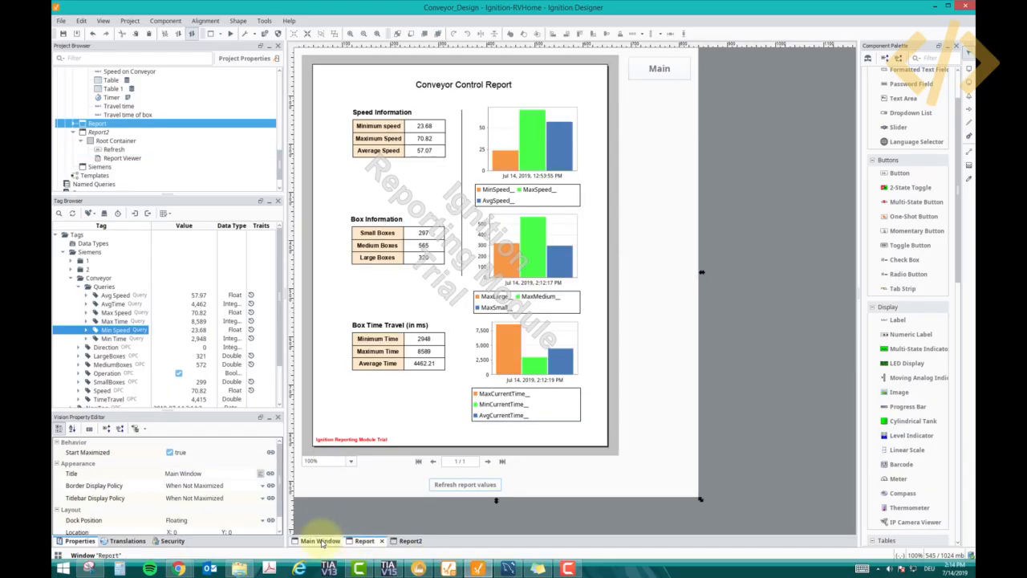
left_click(94, 184)
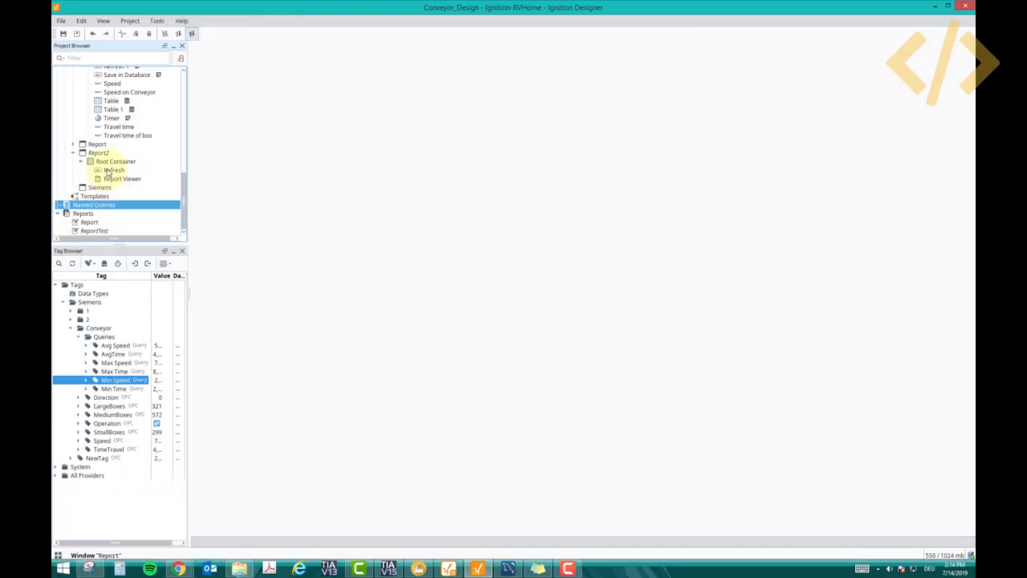
left_click(94, 232)
left_click(399, 83)
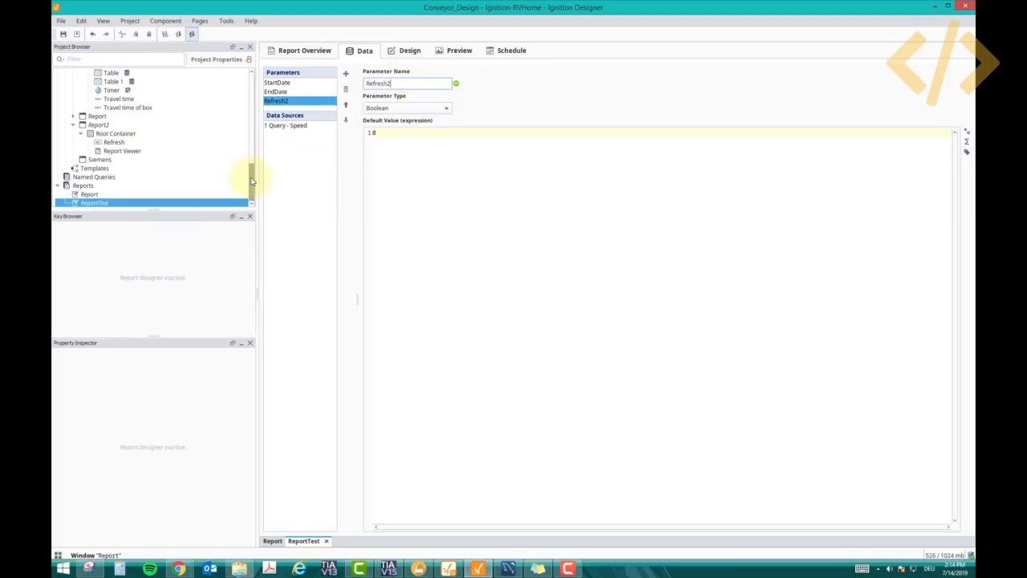
- Return to the Report2 window and open the mousePressed event handler in the Refresh button's component scripting
left_click_drag(252, 172, 252, 102)
scroll(255, 130, "up", 2)
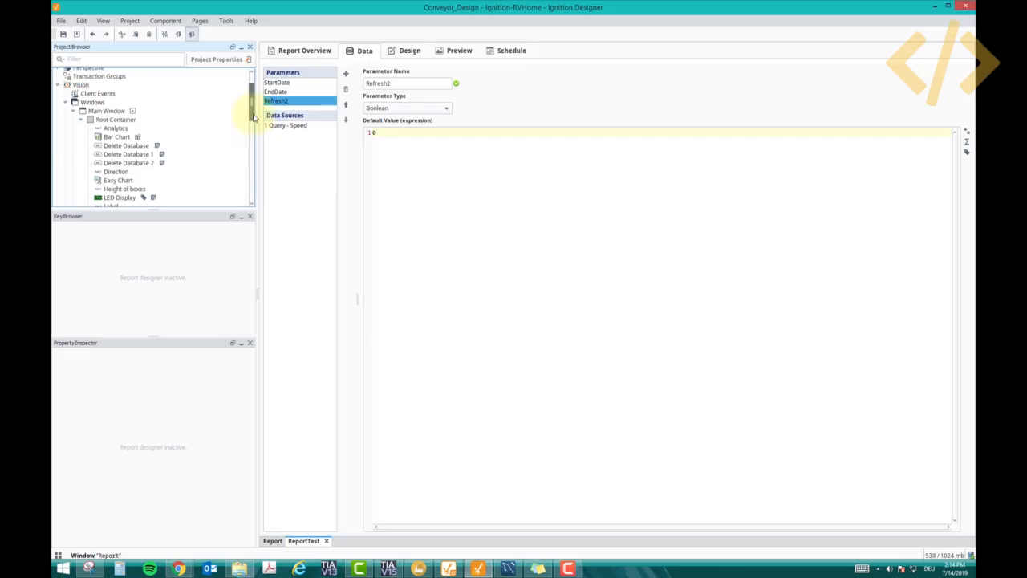
left_click(83, 119)
double_click(96, 137)
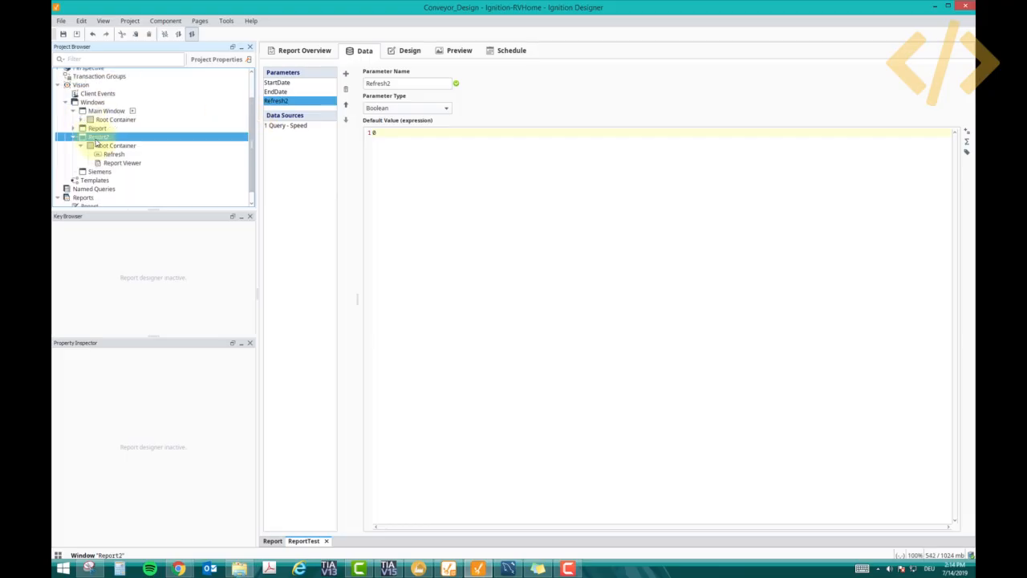
left_click(472, 490)
key("ctrl+j")
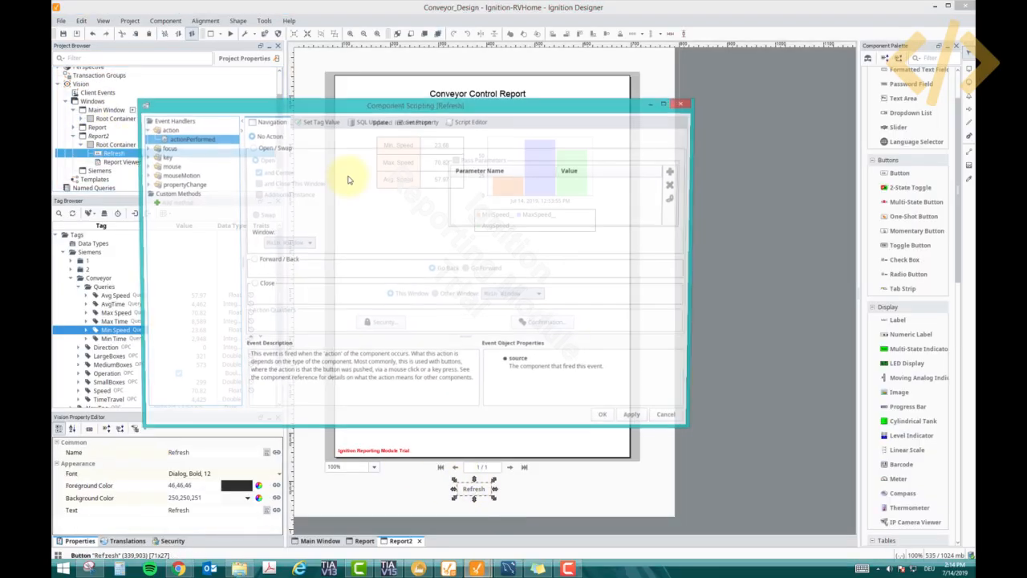
left_click(147, 166)
left_click(187, 203)
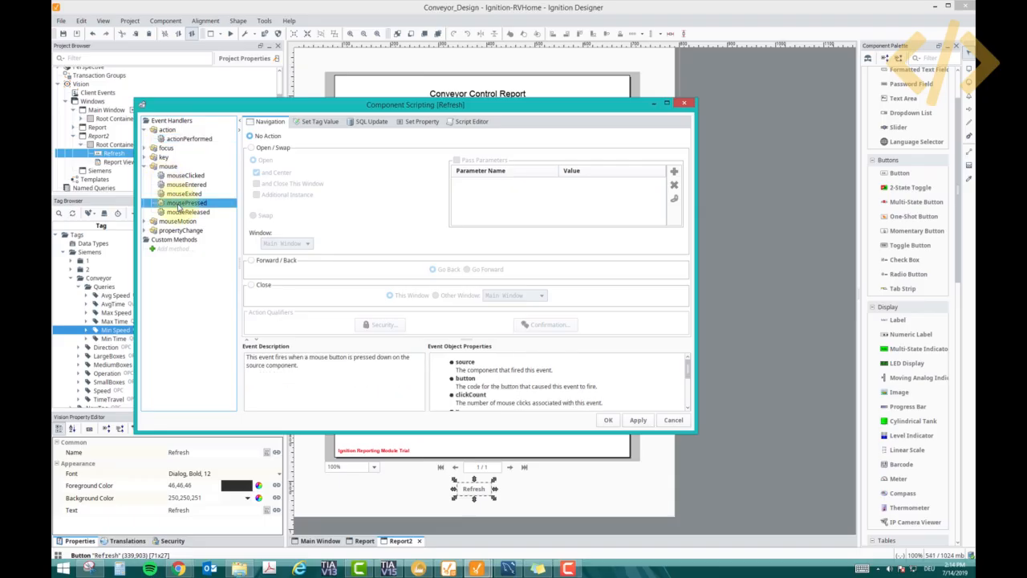
- Enable Set Tag Value for mousePressed and choose the Report Viewer's Refresh2 property as the value to write
left_click(319, 121)
left_click(289, 148)
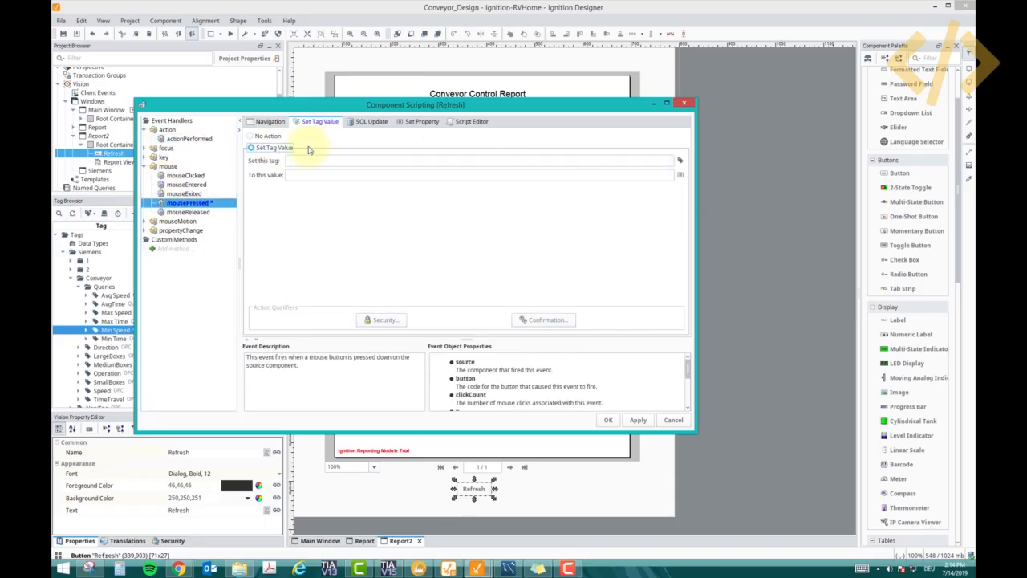
left_click(680, 159)
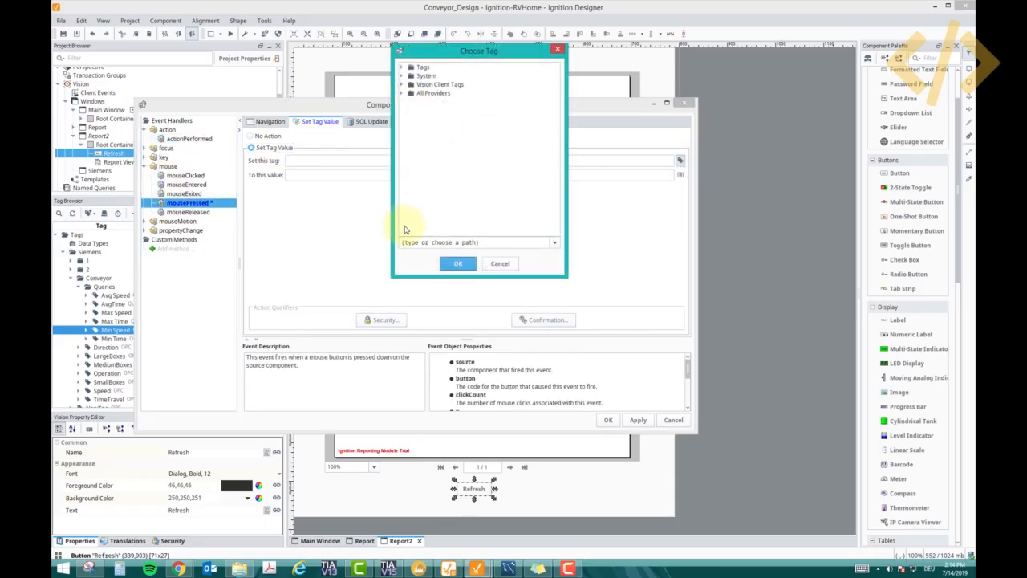
left_click(502, 264)
left_click(680, 174)
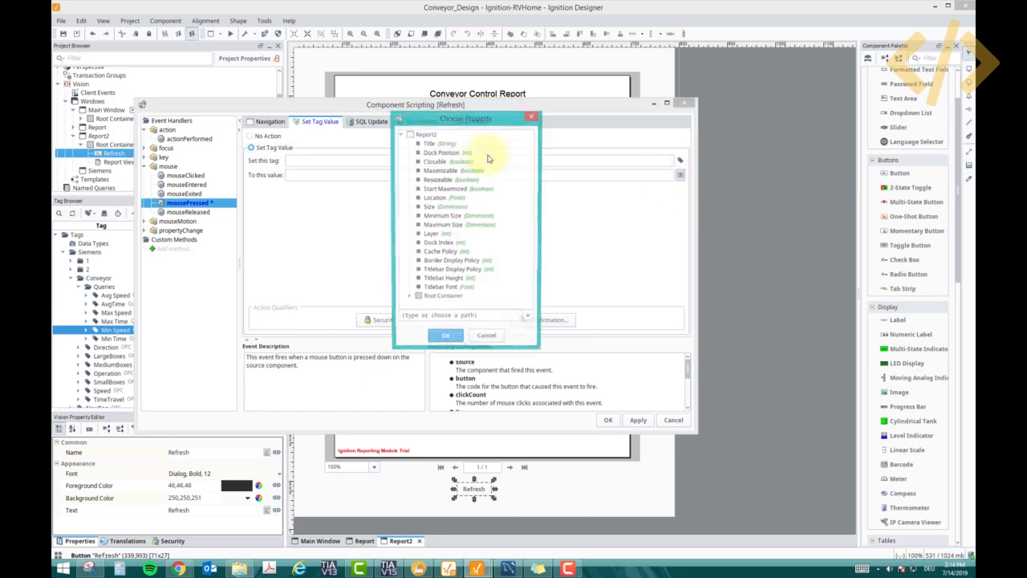
left_click(407, 298)
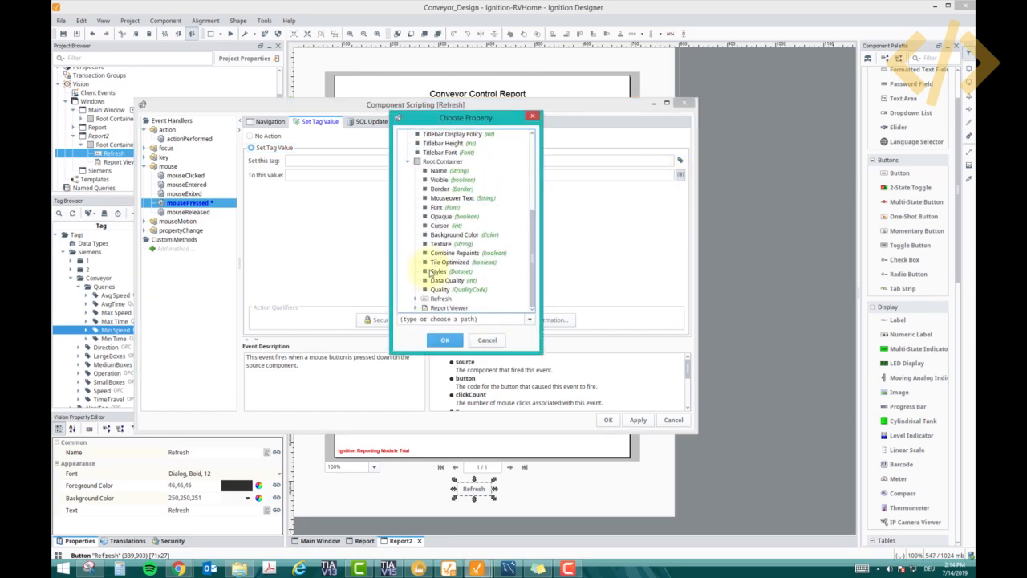
left_click(416, 308)
left_click(450, 298)
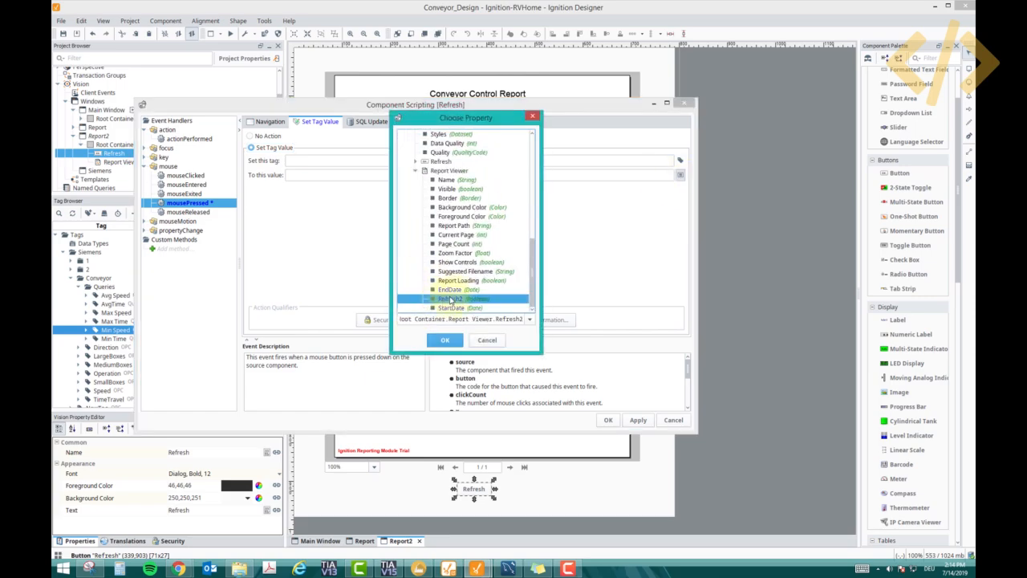
left_click(446, 341)
- Enter 1 as the tag for the mousePressed action and copy the Refresh2 property reference from its value
left_click(357, 161)
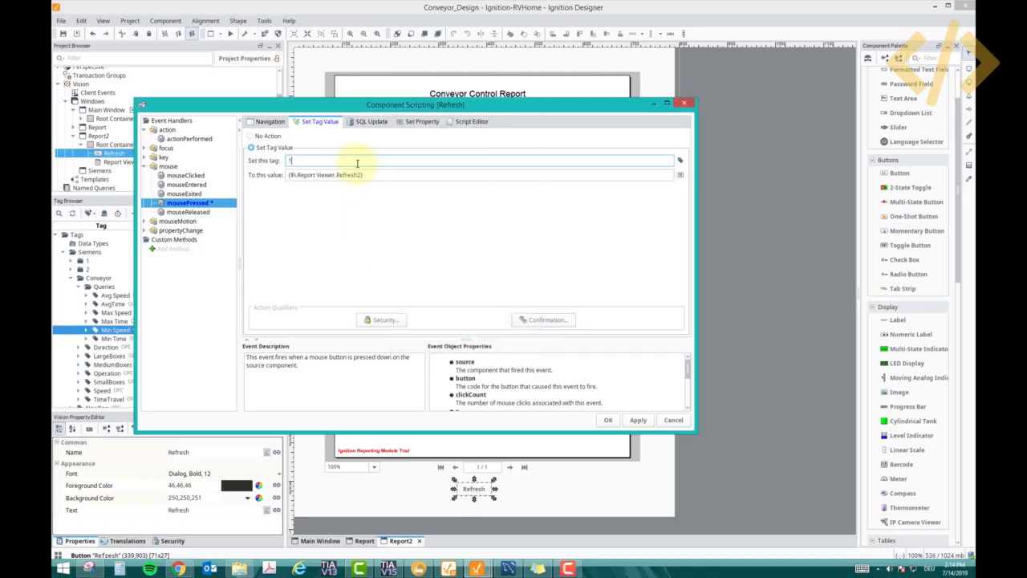
type("1")
left_click(361, 175)
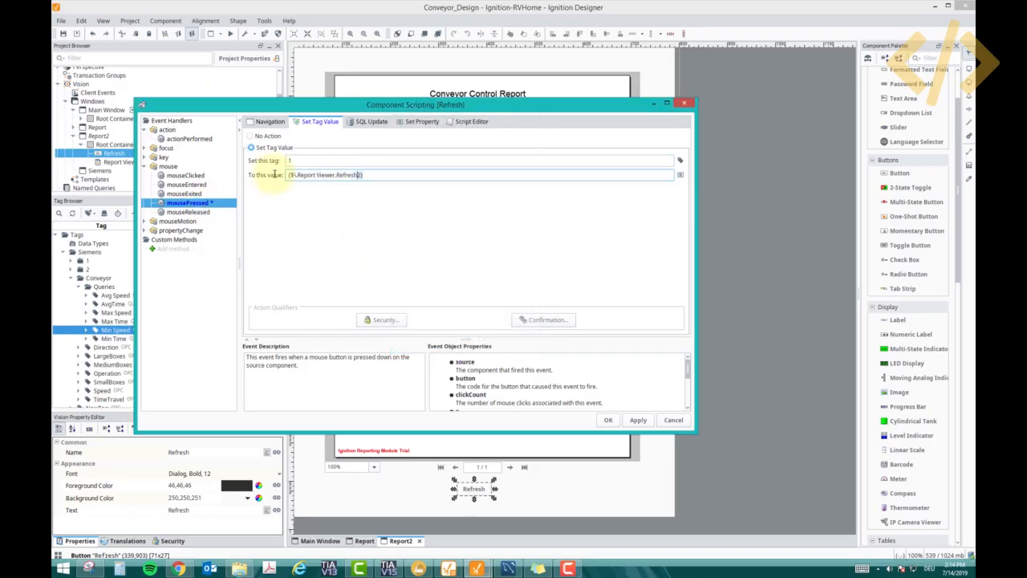
key("ctrl+a")
- Enable Set Tag Value for mouseReleased with 0 as the tag and the Report Viewer's Refresh2 reference as the value, and apply the scripting
left_click(188, 212)
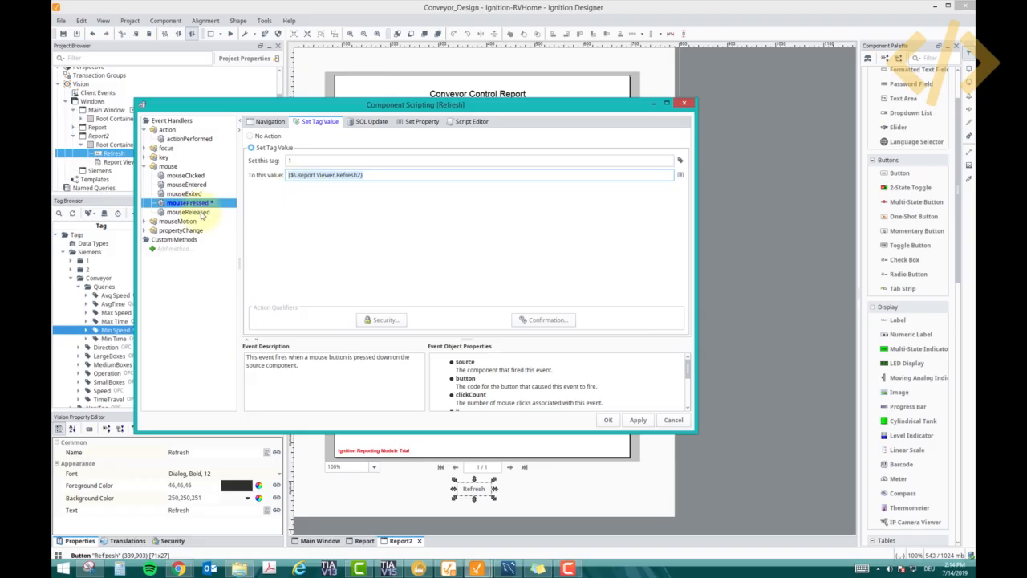
left_click(273, 149)
left_click(311, 159)
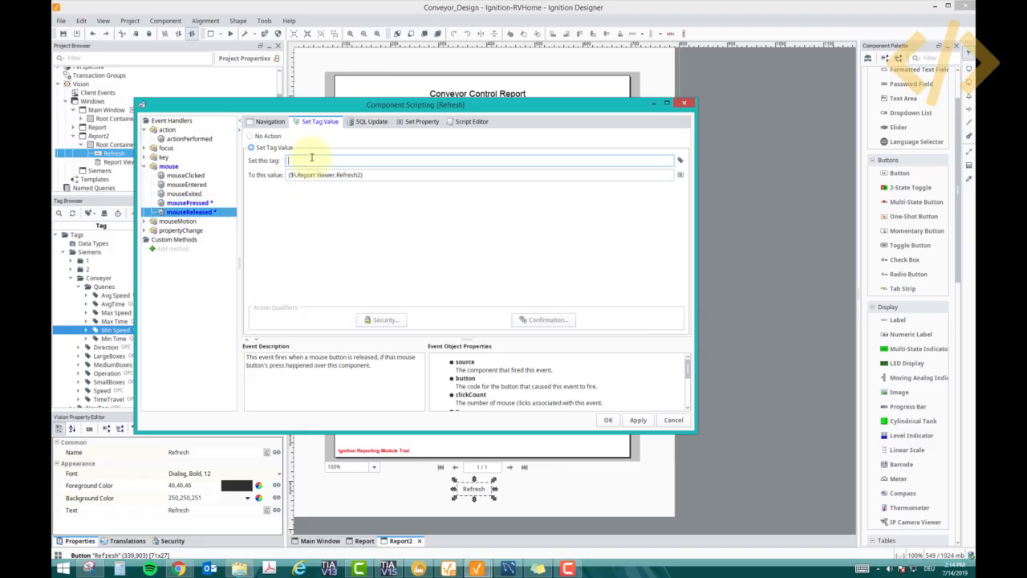
left_click(362, 178)
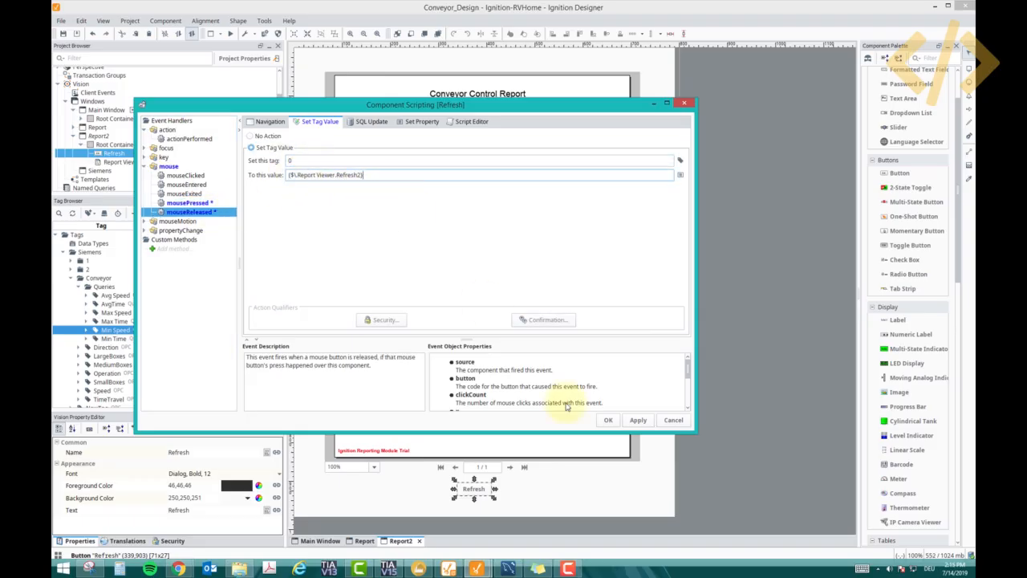
left_click(638, 420)
left_click(608, 419)
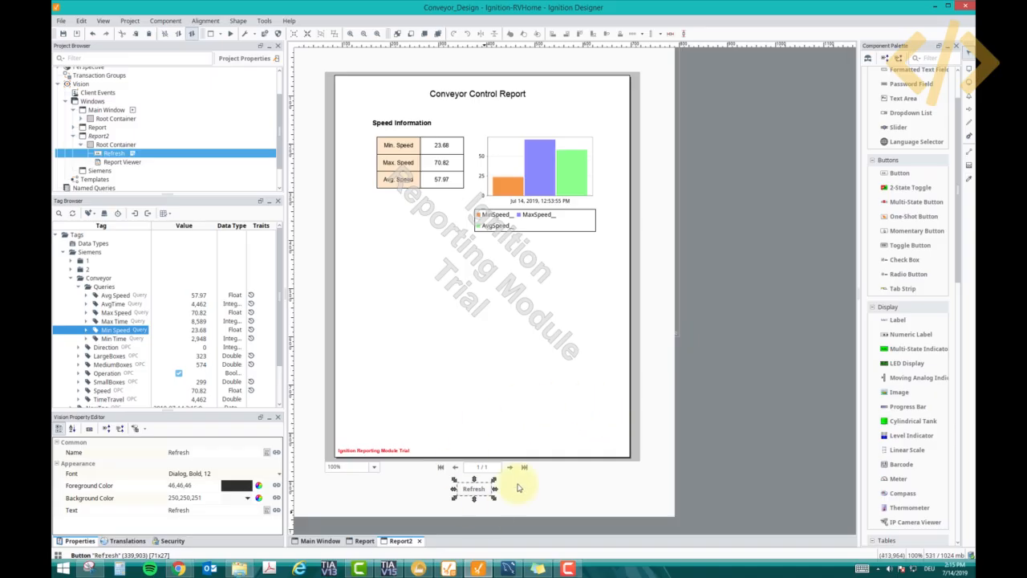
- Start preview mode and check the newest rows of the speed table in the Main Window
left_click(476, 507)
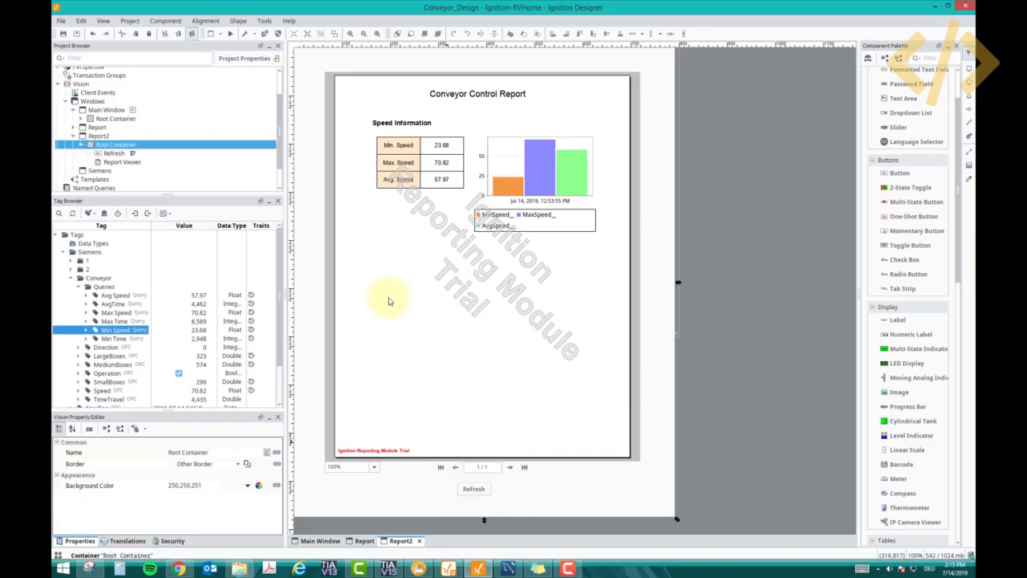
left_click(229, 34)
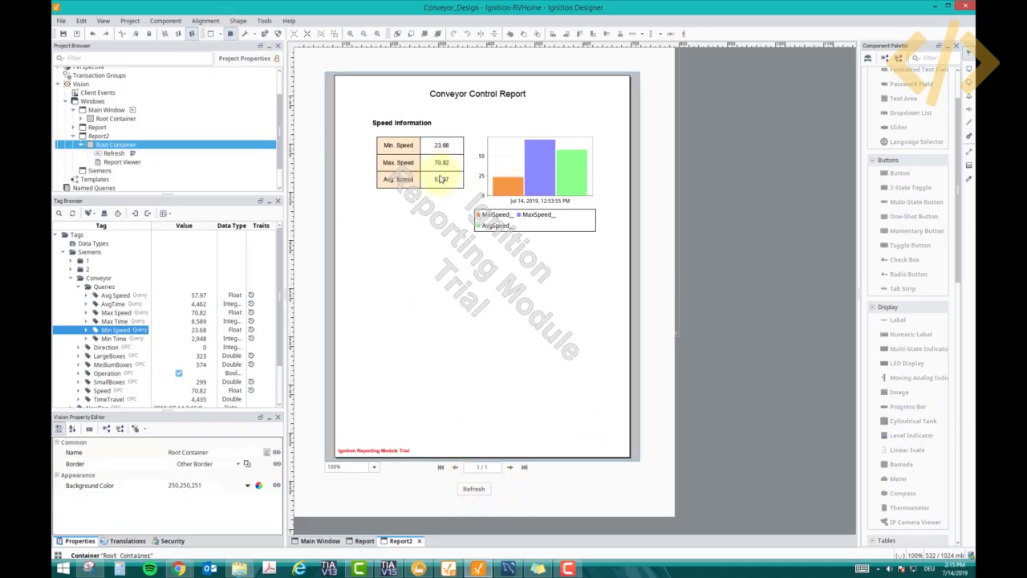
left_click(318, 541)
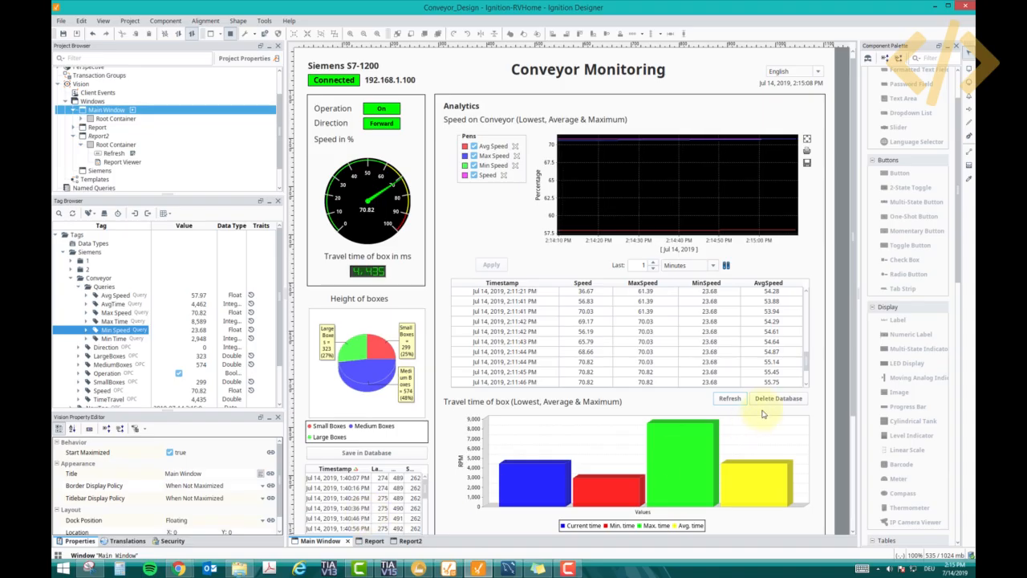
left_click_drag(807, 361, 810, 387)
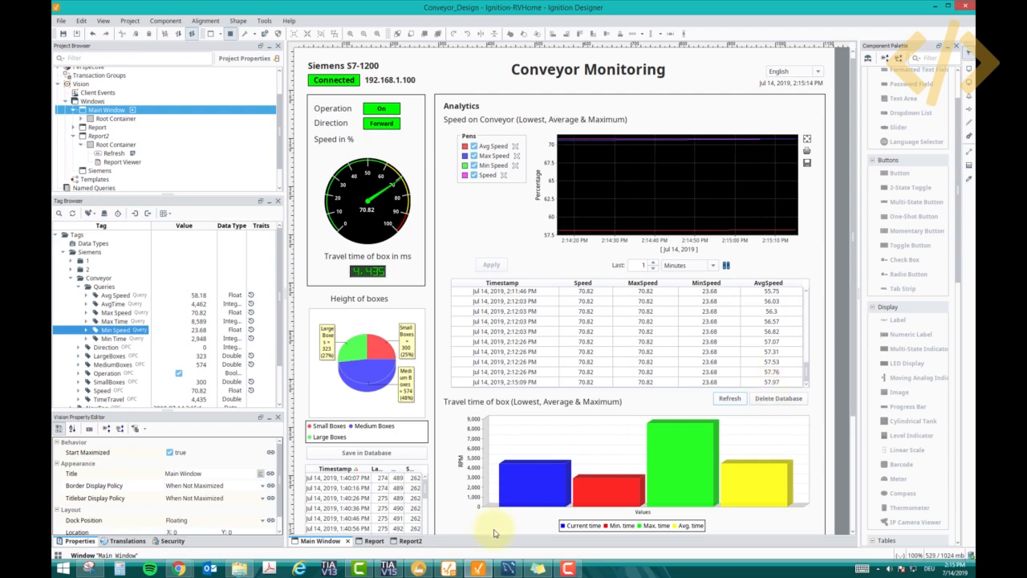
- Return to the Report2 window, switch to Factory I/O to set the conveyor speed to 75 %, and go back to Ignition Designer
left_click(401, 541)
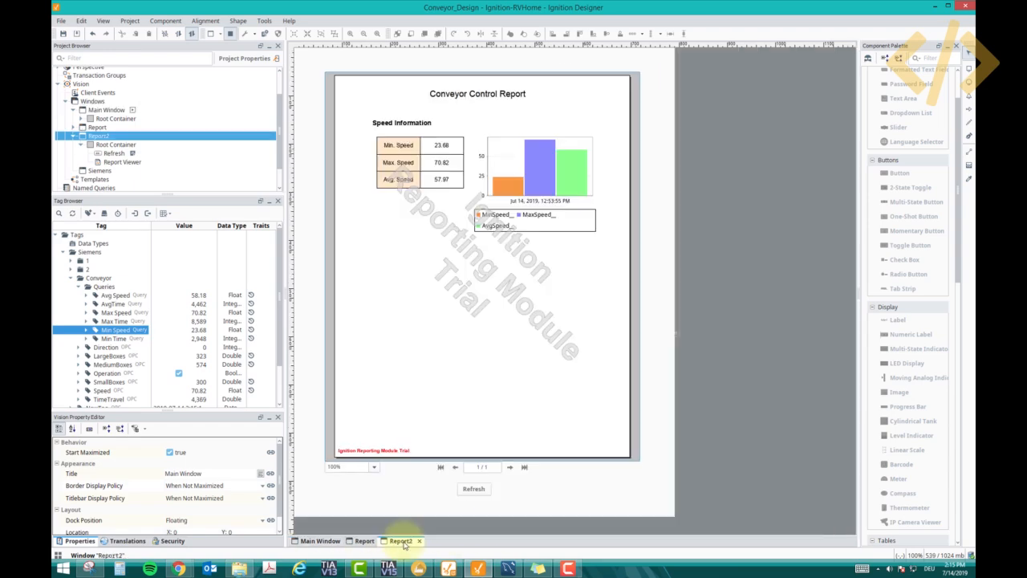
left_click(420, 569)
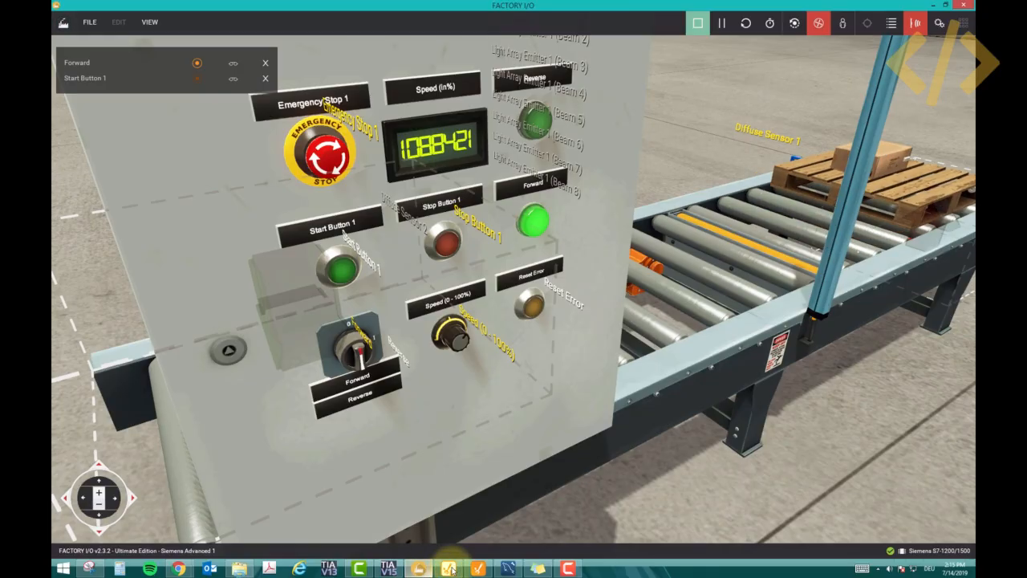
left_click(418, 568)
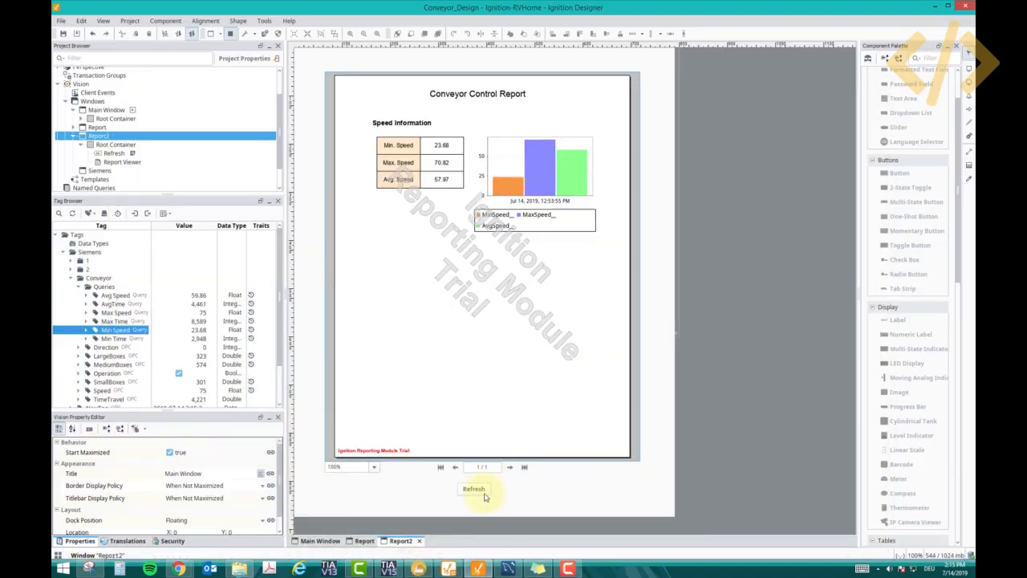
- Check the newest rows of the speed table in the Main Window and return to the Report2 window
left_click(320, 541)
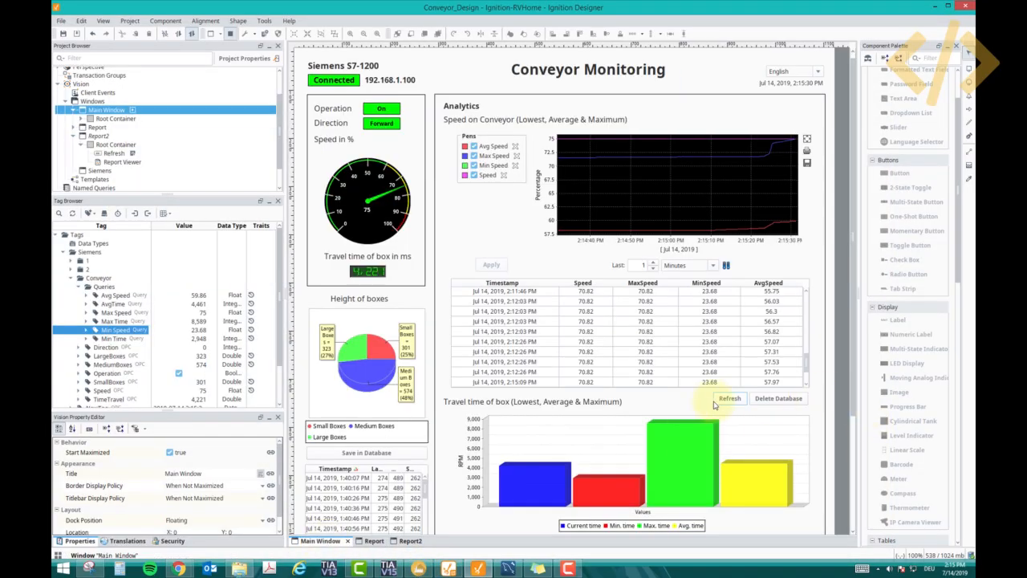
left_click_drag(806, 363, 807, 380)
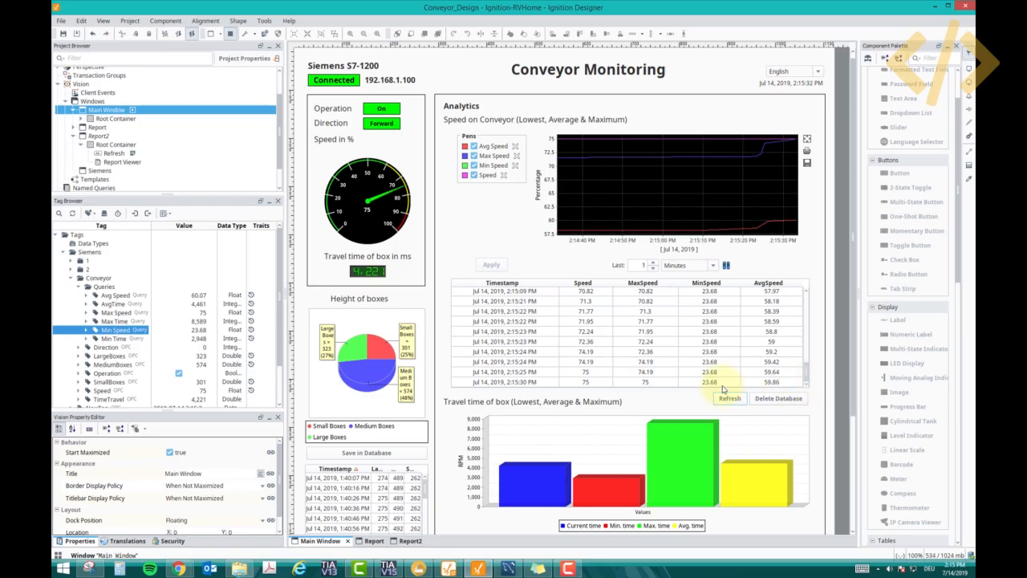
left_click(410, 541)
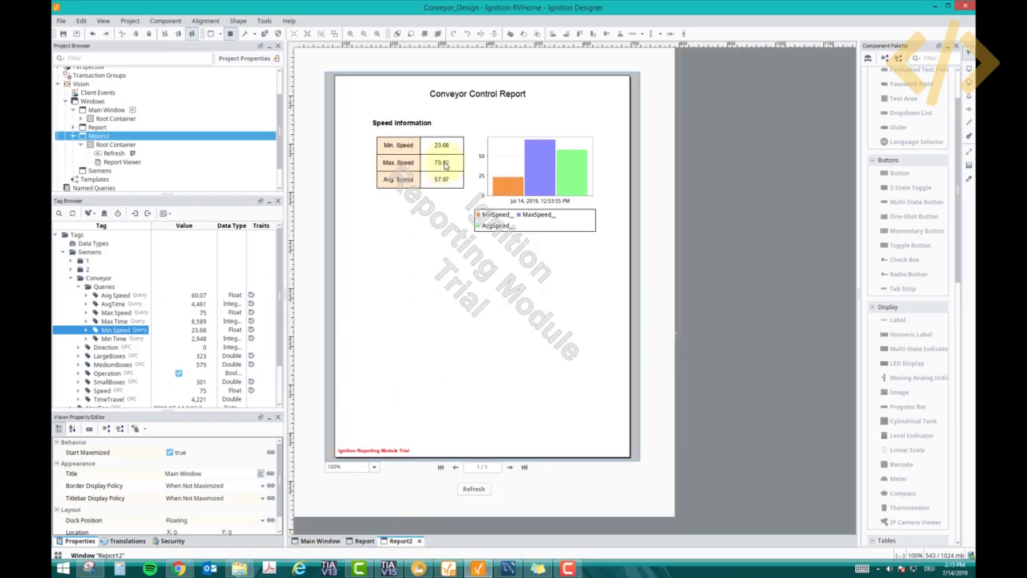
- Test the Refresh button below the report and dismiss the tag-writing error dialog
left_click(472, 489)
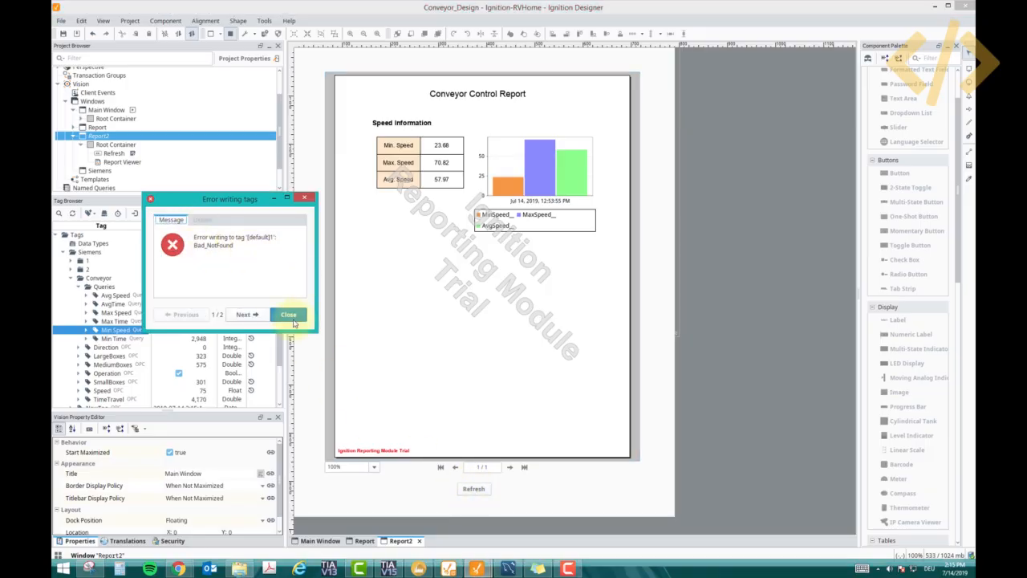
left_click(288, 315)
left_click(473, 489)
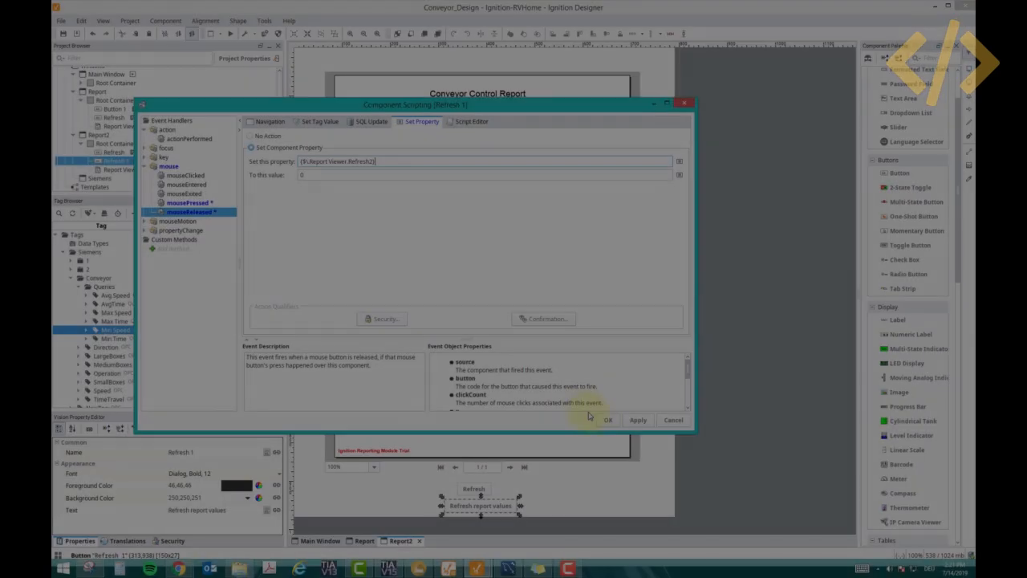
- Apply and close the scripting of the extra Refresh report values button, and delete that button from Report2
left_click(635, 421)
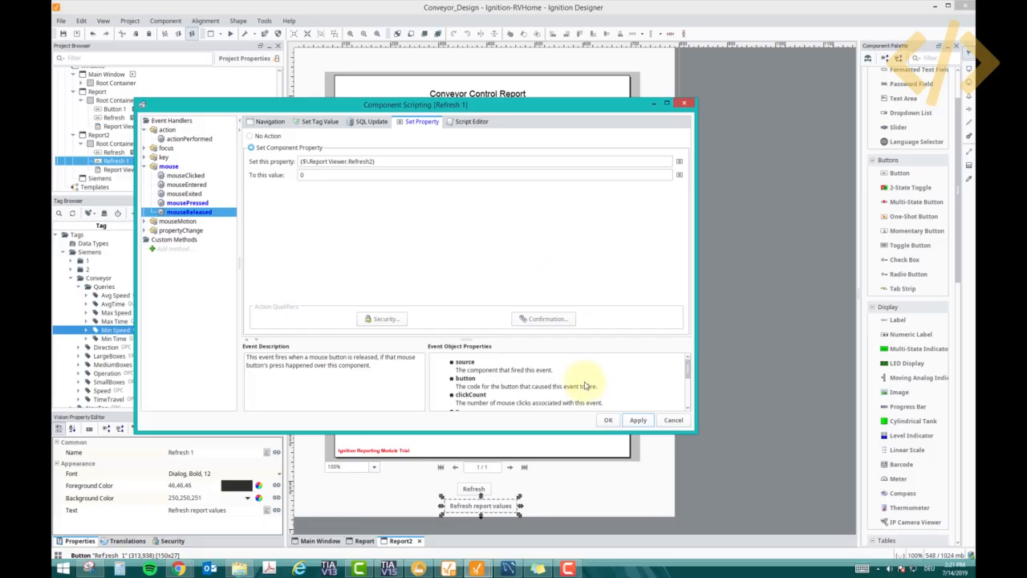
left_click(610, 420)
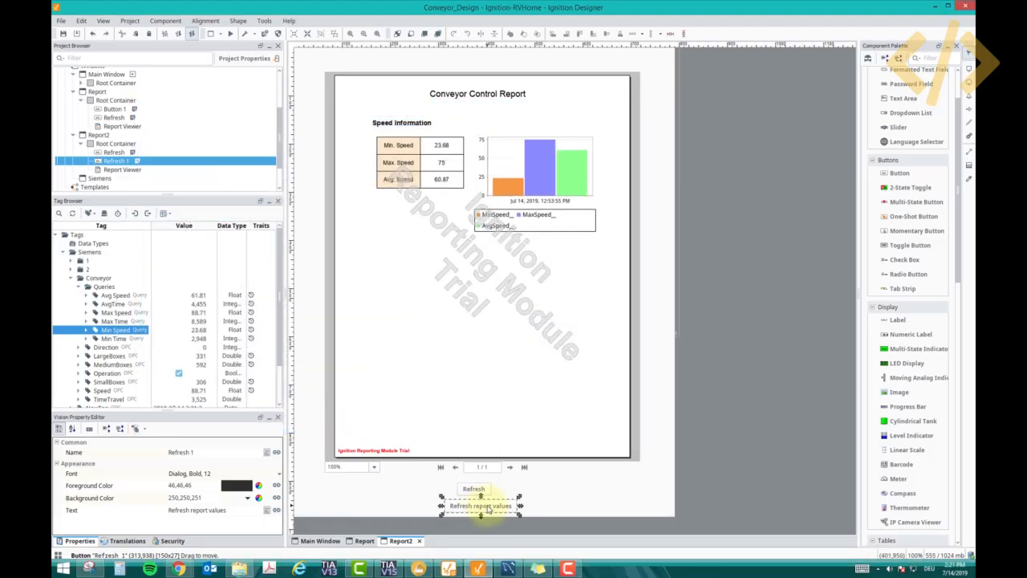
key("Delete")
left_click(488, 301)
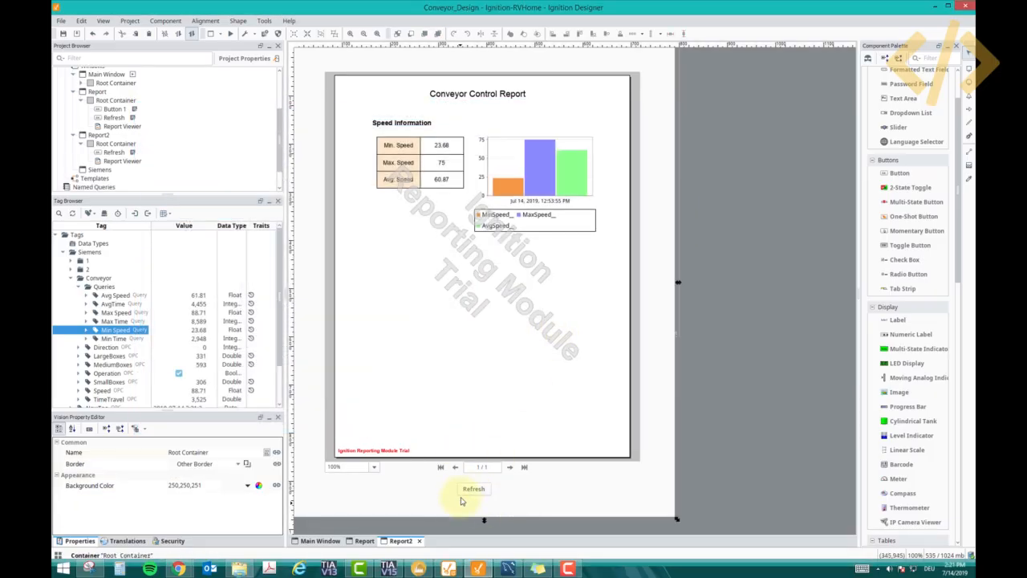
- Open the Refresh button's component scripting and clear the tag and value of the mousePressed Set Tag Value action
left_click(467, 488)
key("ctrl+j")
left_click(319, 121)
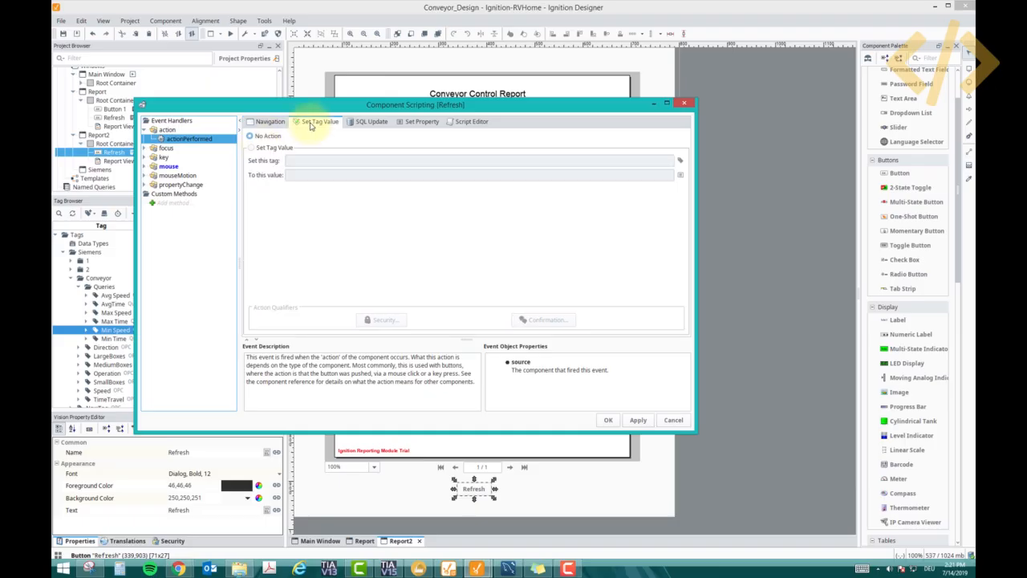
double_click(169, 166)
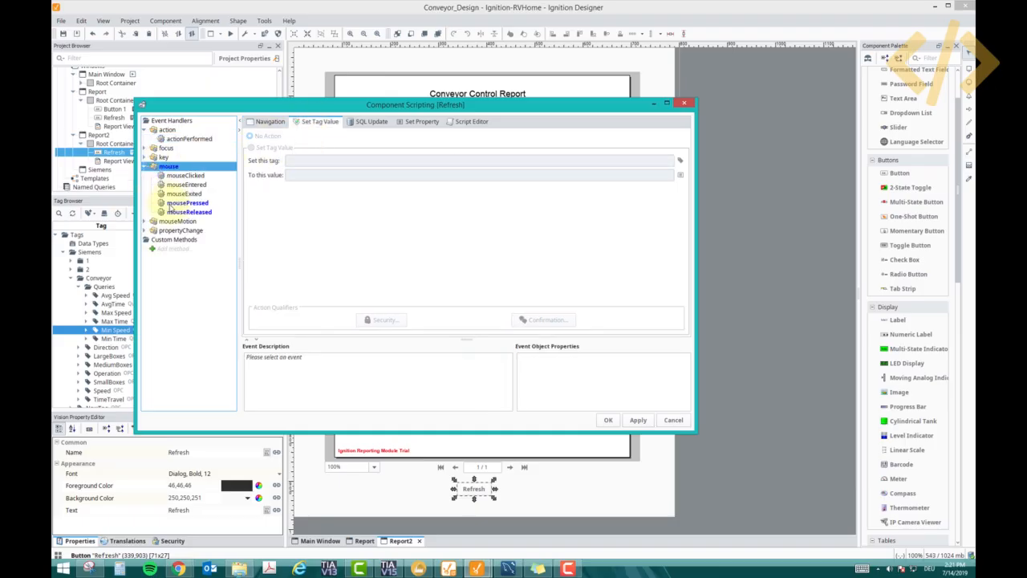
left_click(187, 202)
left_click_drag(384, 158, 256, 176)
key("BackSpace")
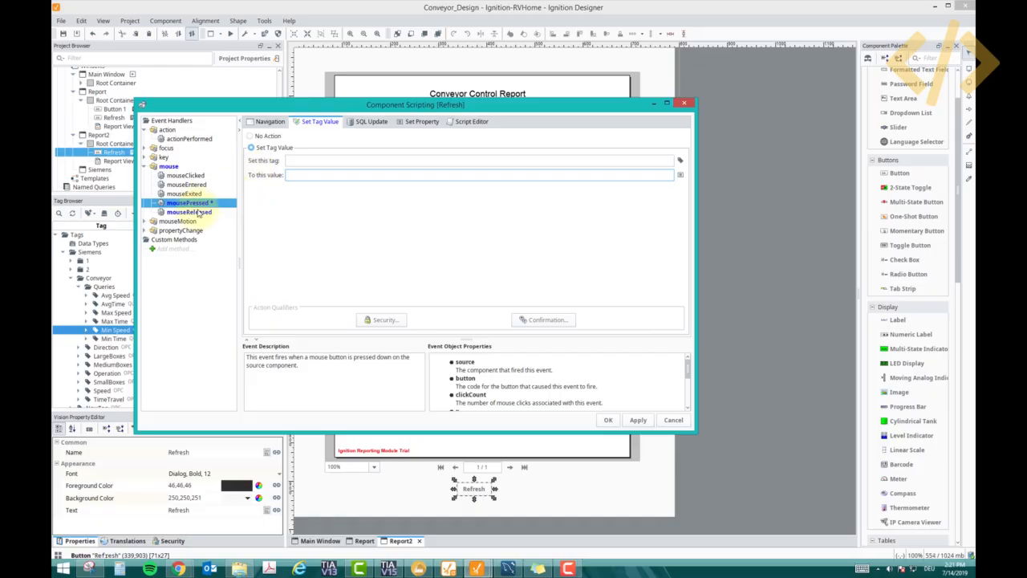
- Replace the mouseReleased tag action with a Set Component Property action that sets the Report Viewer's Refresh2 to 0
left_click(189, 211)
left_click_drag(374, 160, 264, 161)
key("BackSpace")
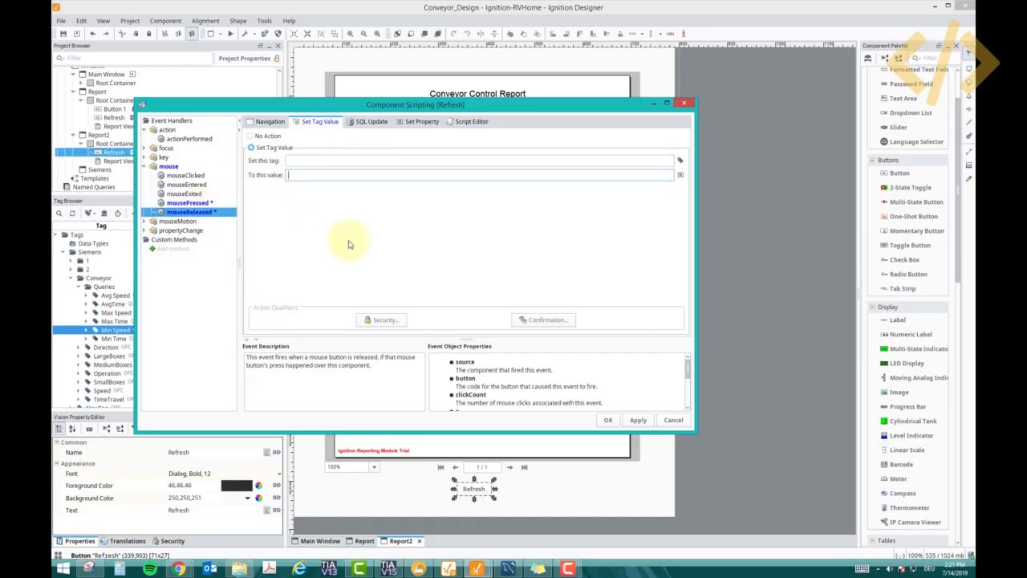
left_click(250, 135)
left_click(406, 121)
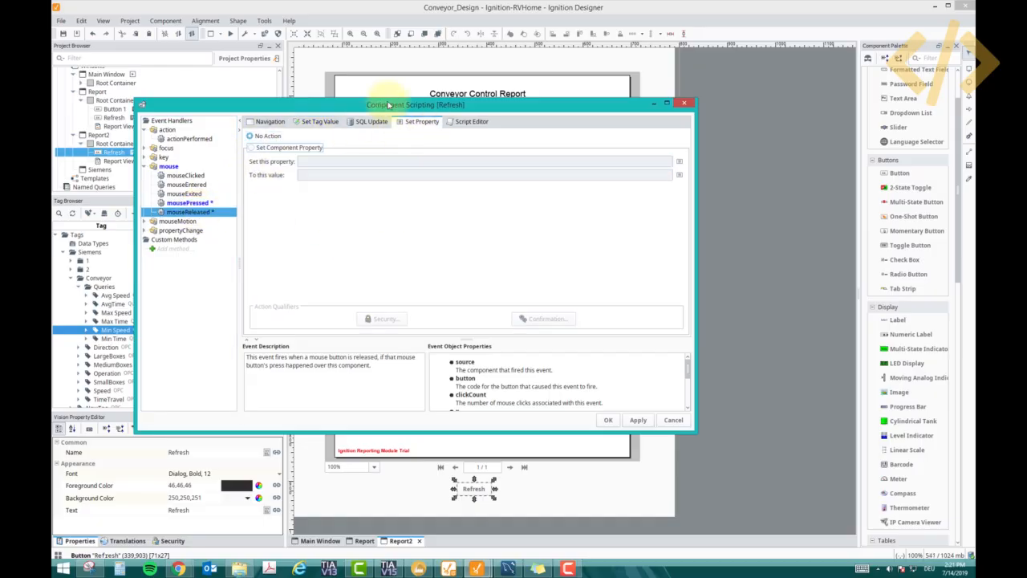
left_click(284, 147)
left_click(318, 161)
type("{../Report Viewer.Refresh2}")
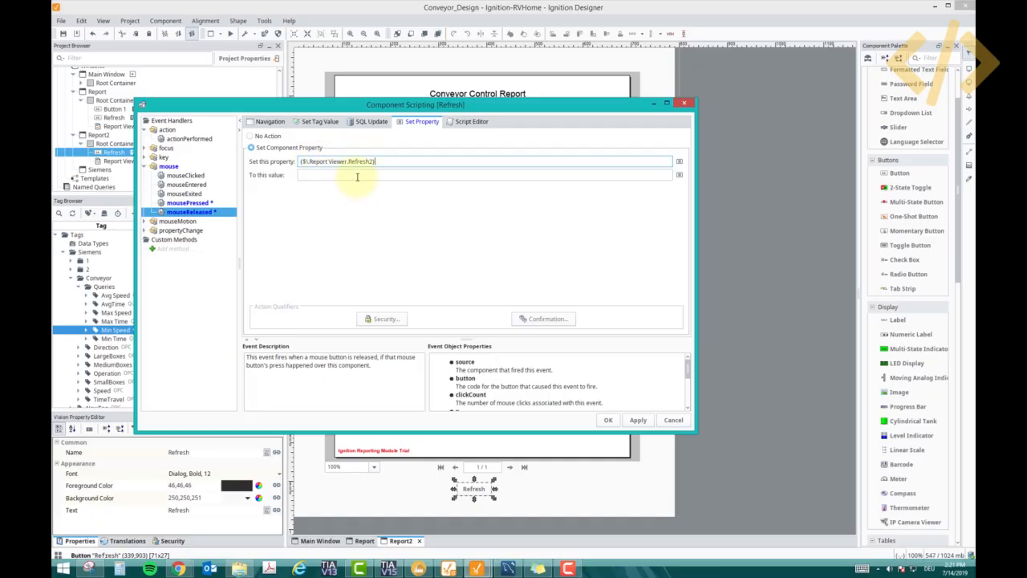
left_click(357, 175)
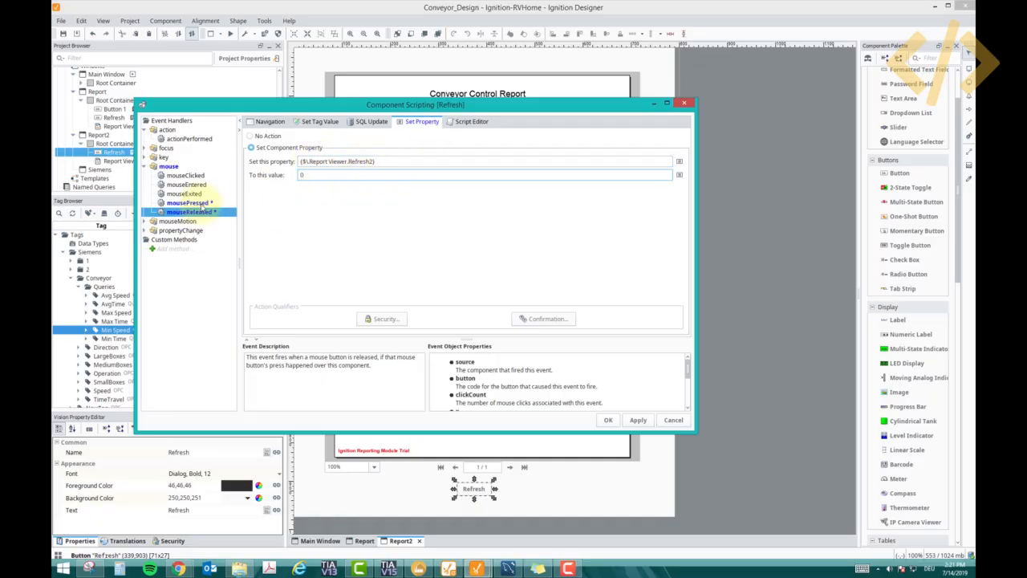
- Fill the mousePressed Set Tag Value action with the Report Viewer's Refresh2 reference as the tag and 1 as the value
left_click(188, 202)
left_click(312, 159)
type("{../Report Viewer.Refresh2}")
left_click(307, 175)
type("1")
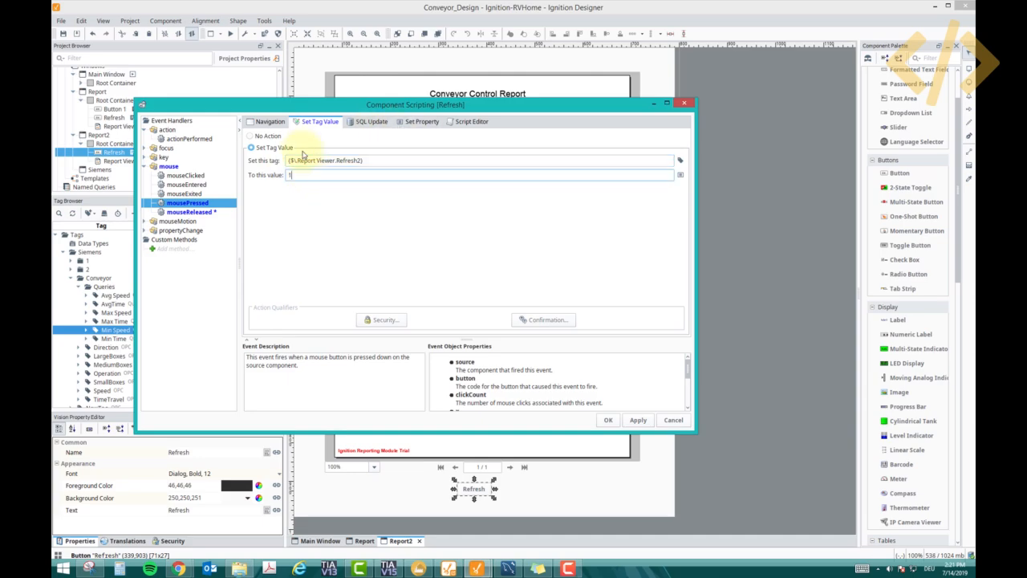
- Compare the mouseReleased property reference and copy the Refresh2 reference from the mousePressed tag action
left_click(200, 212)
left_click_drag(392, 161, 241, 153)
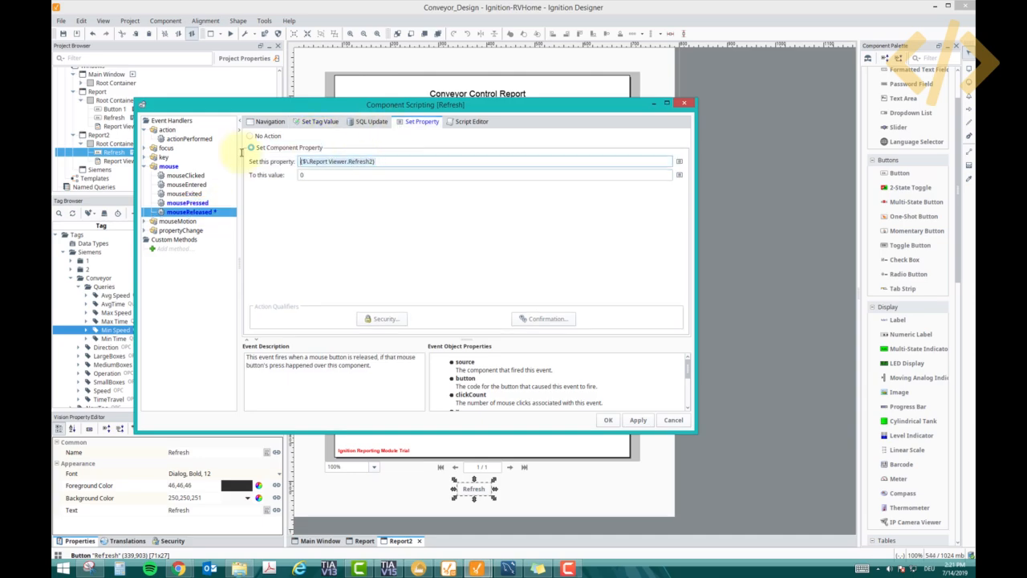
left_click(187, 203)
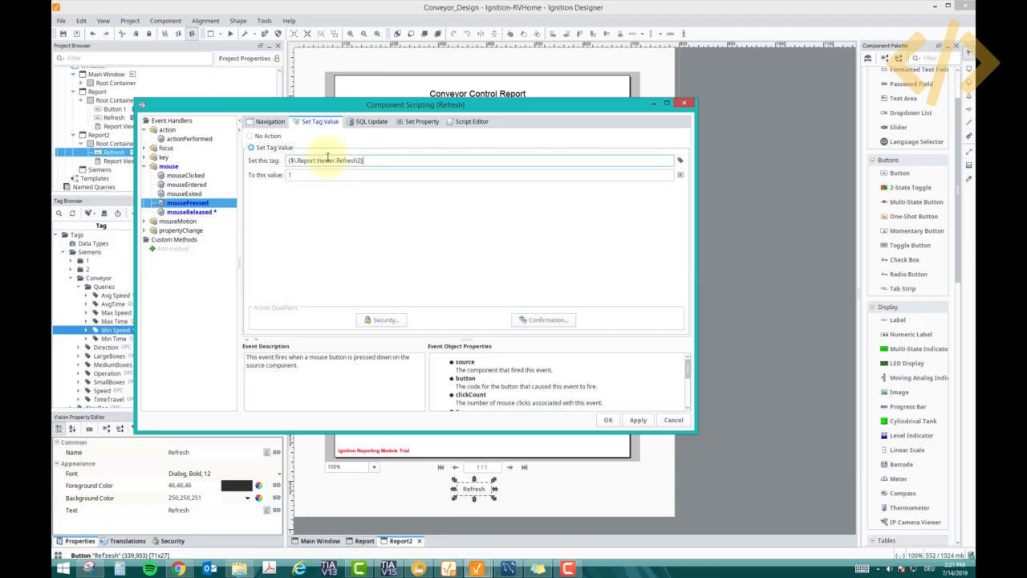
left_click_drag(365, 160, 253, 149)
key("ctrl+c")
- Switch mousePressed to a Set Component Property action setting the Report Viewer's Refresh2 to 1, check mouseReleased, and confirm the scripting
left_click(250, 136)
left_click(419, 122)
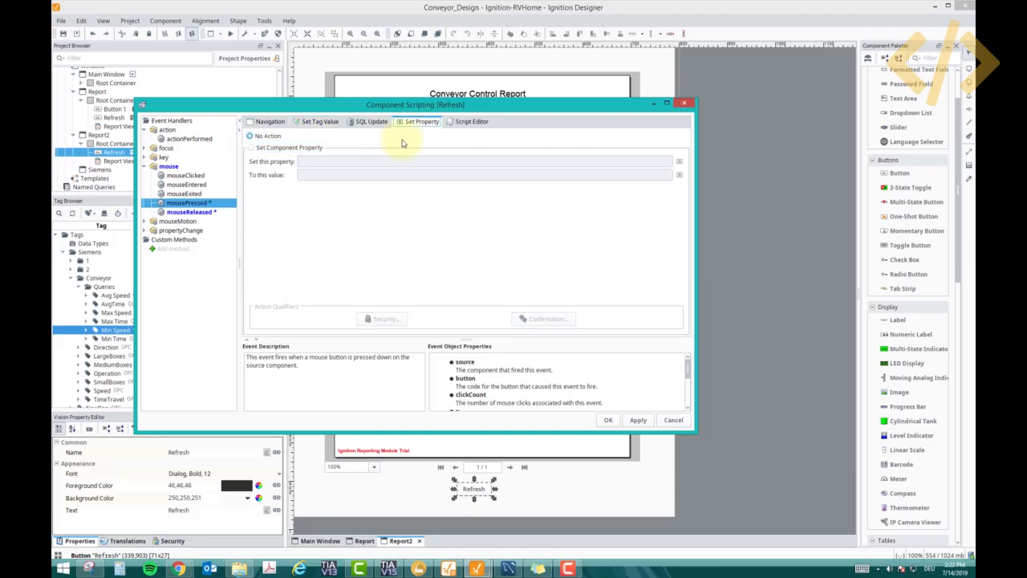
left_click(300, 150)
key("ctrl+v")
left_click(317, 175)
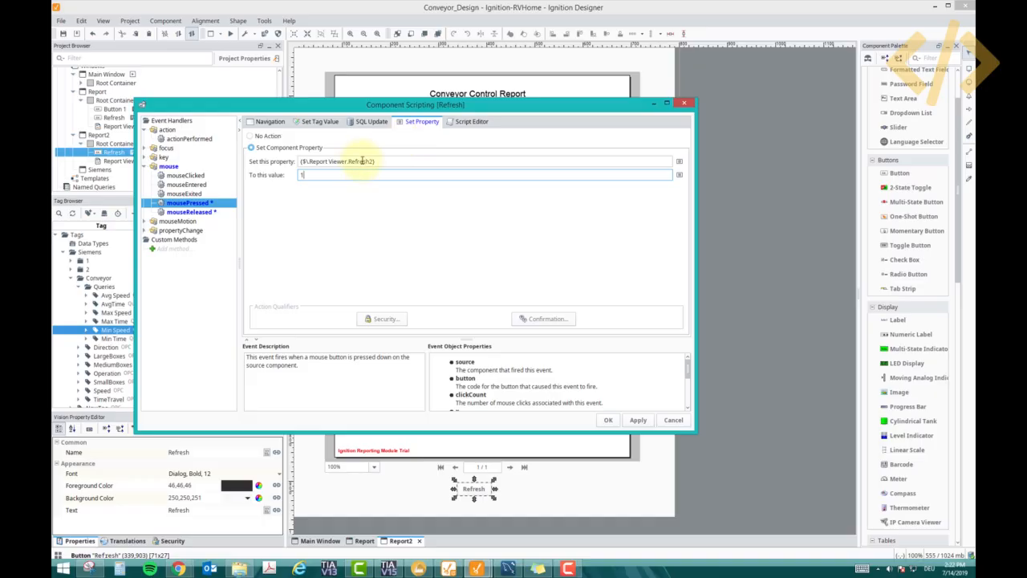
left_click(312, 161)
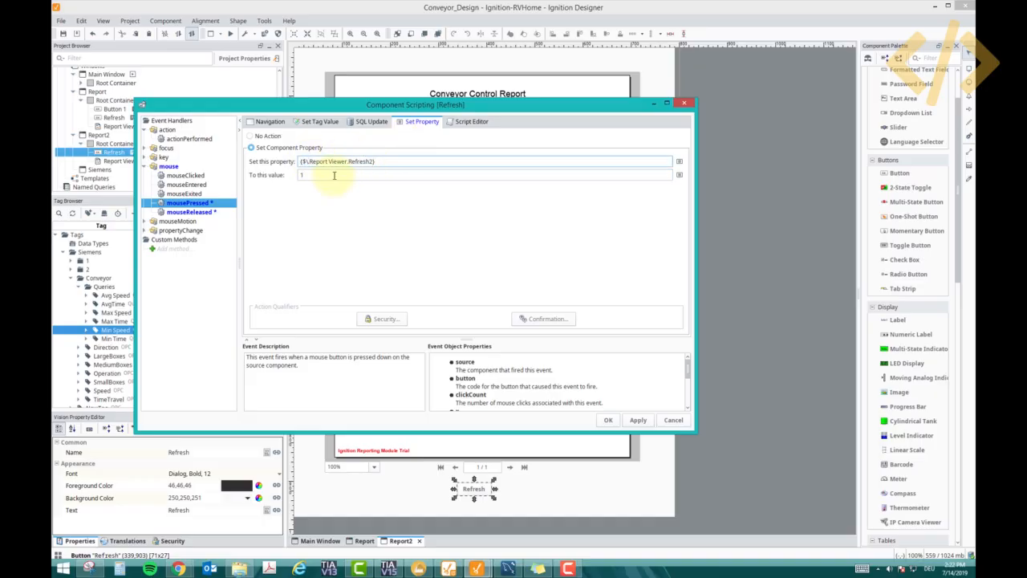
left_click(189, 211)
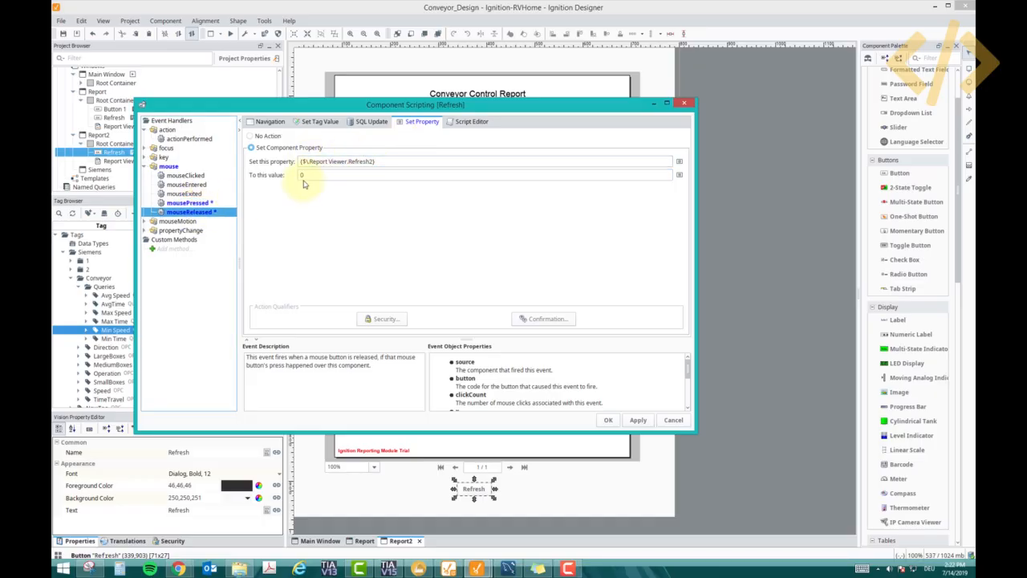
left_click(608, 420)
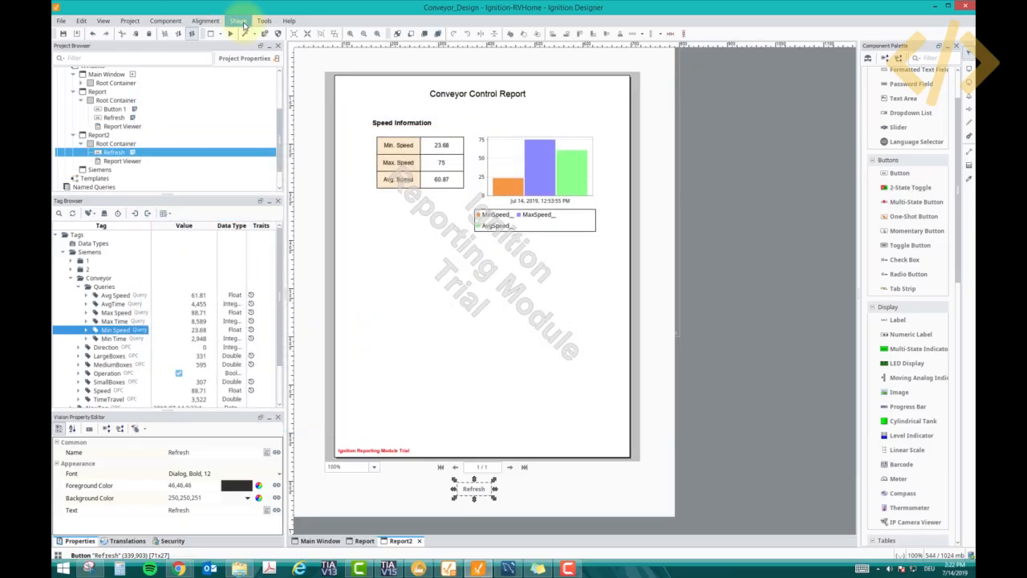
- Start preview mode and refresh the report with the Refresh button
left_click(232, 33)
left_click(472, 491)
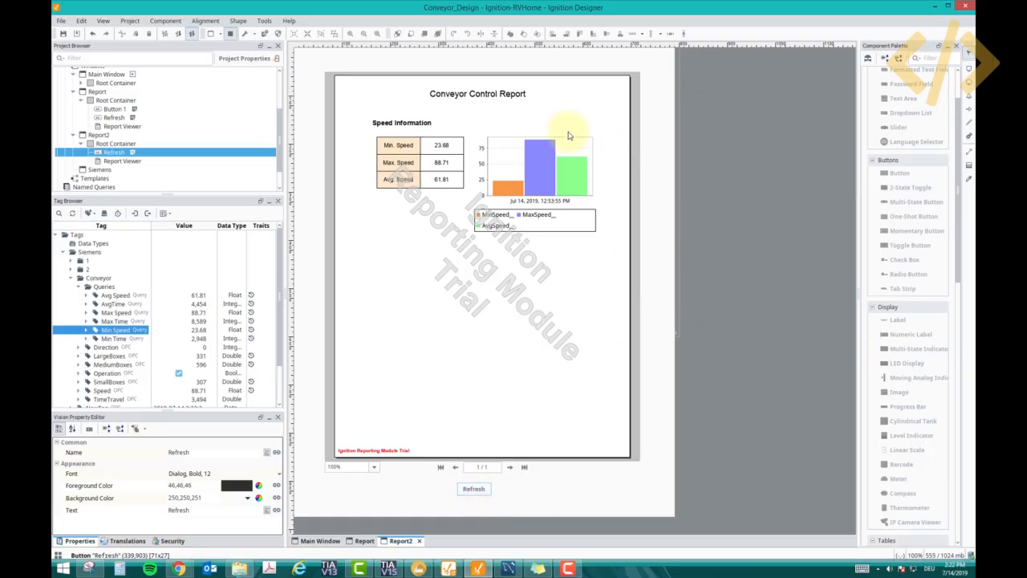
- Save the refreshed report to the Desktop as a PDF document named ConveyorTest
right_click(567, 131)
right_click(515, 162)
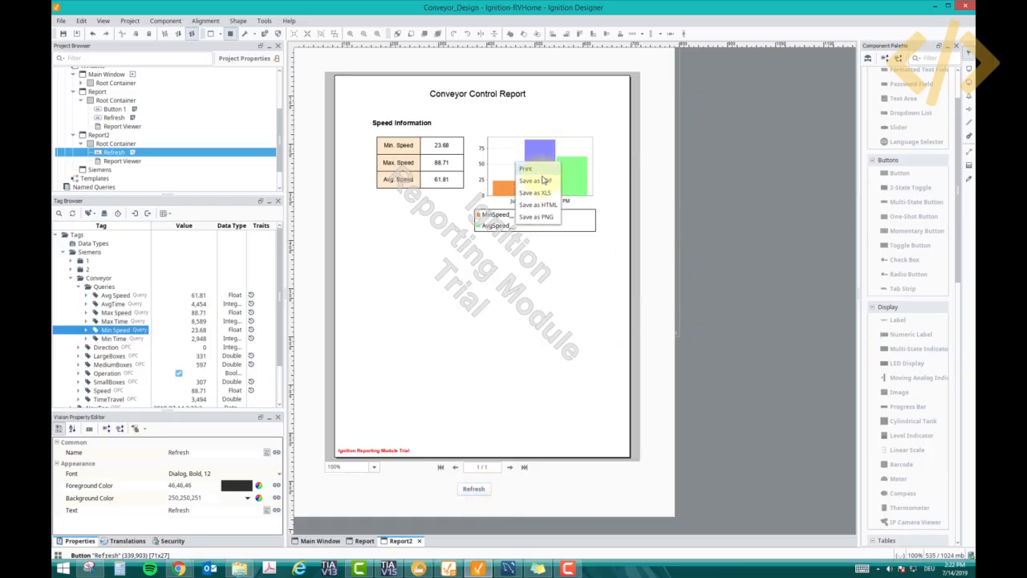
left_click(544, 182)
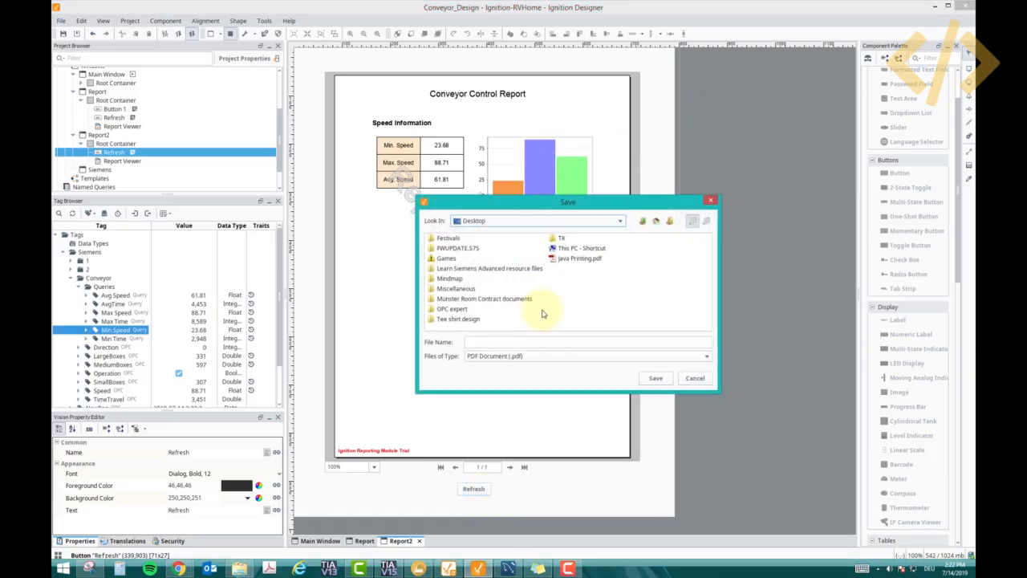
left_click(525, 340)
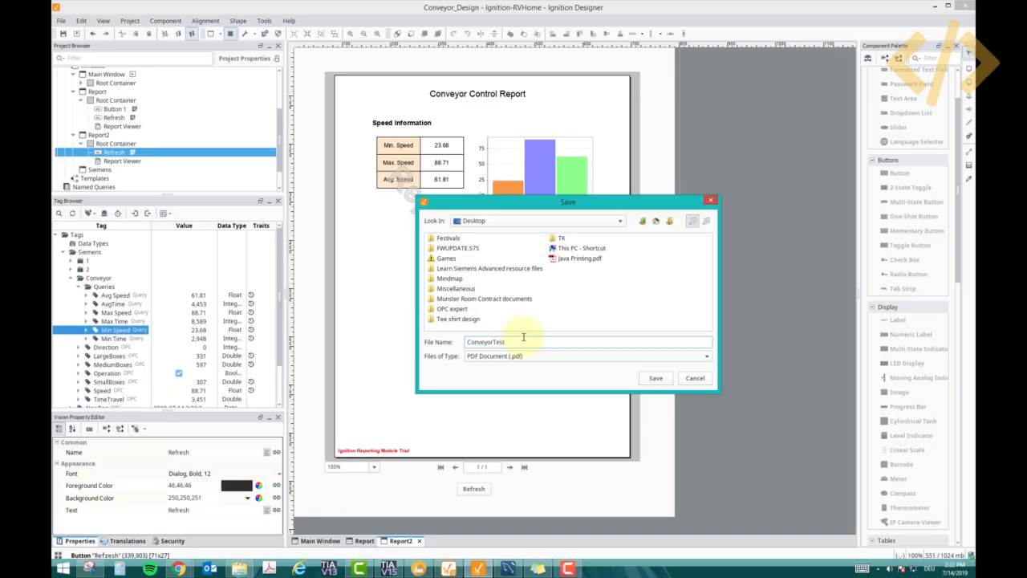
key("Return")
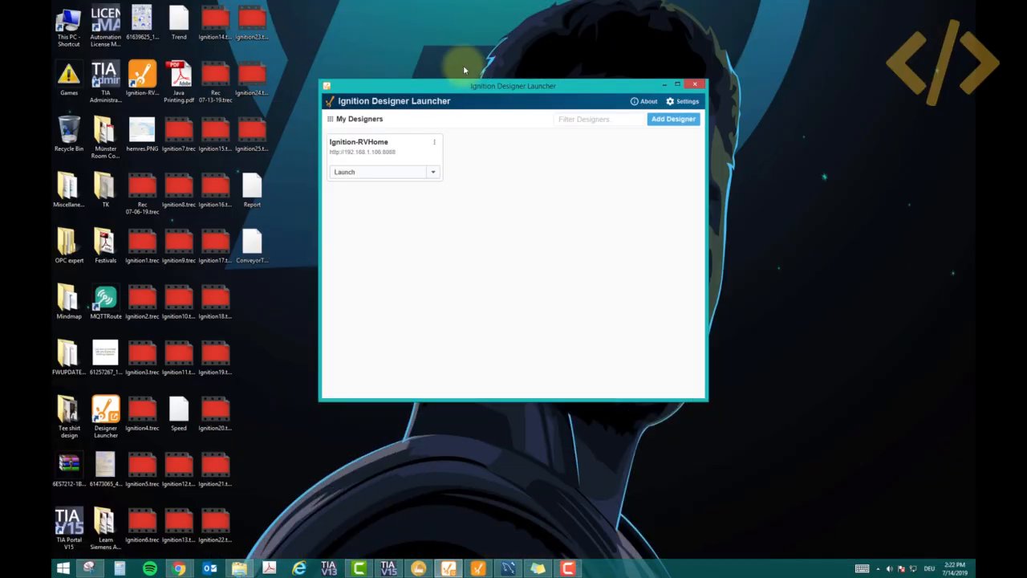
- Open the ConveyorTest file from the desktop in Adobe Acrobat Pro and review its page
right_click(240, 249)
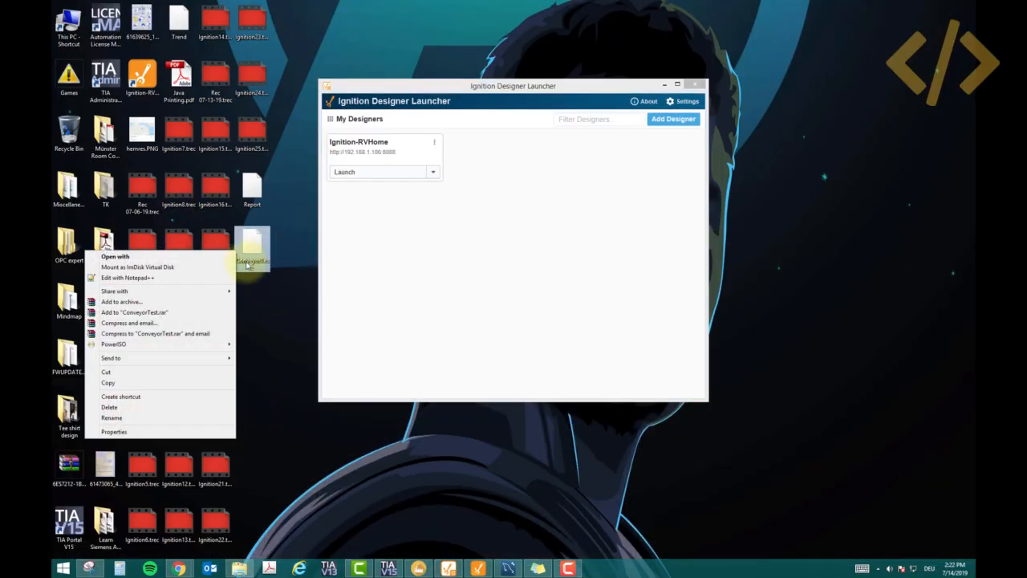
mouse_move(218, 292)
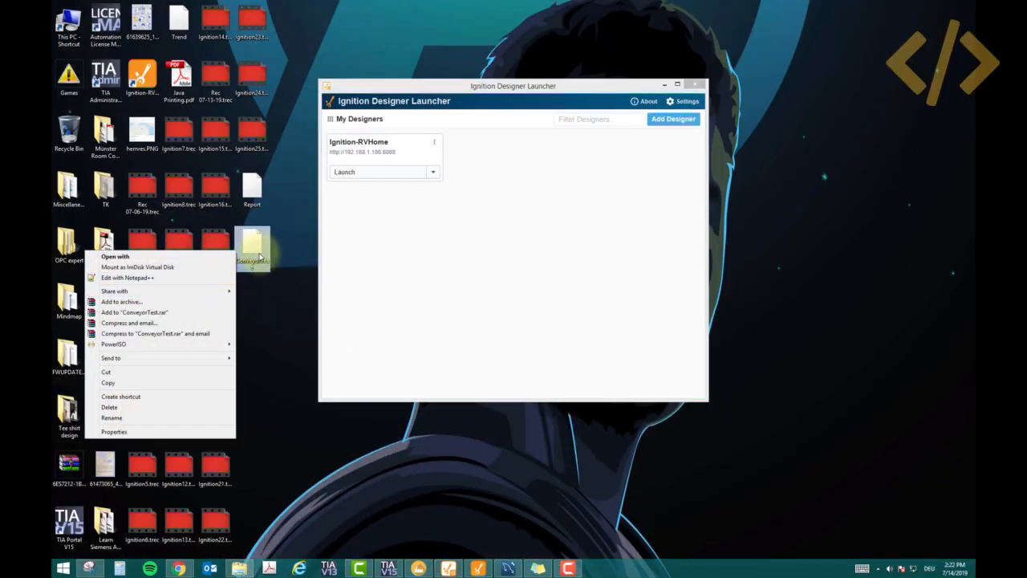
left_click(228, 257)
left_click(477, 197)
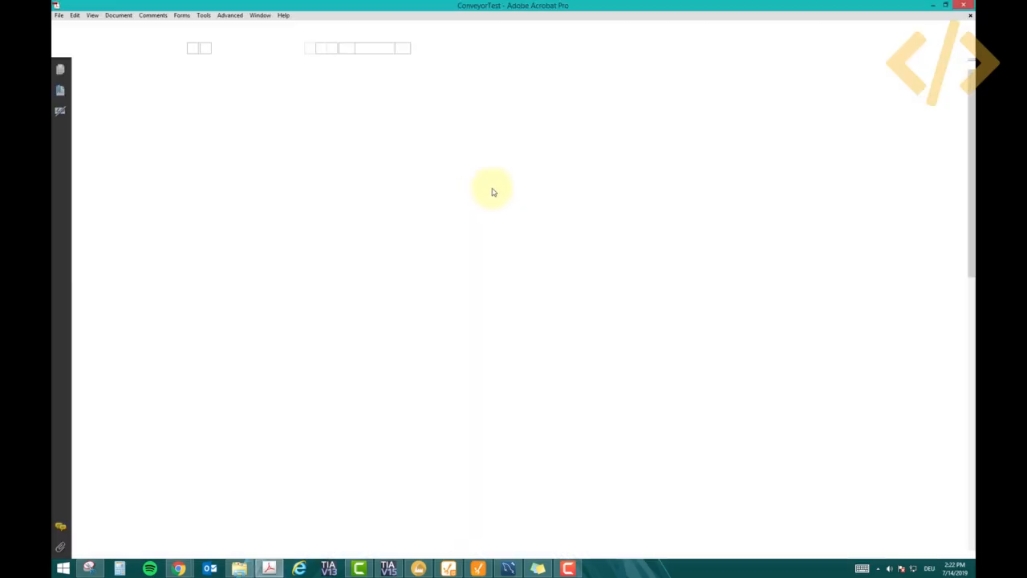
scroll(488, 256, "down", 3)
scroll(487, 257, "down", 4)
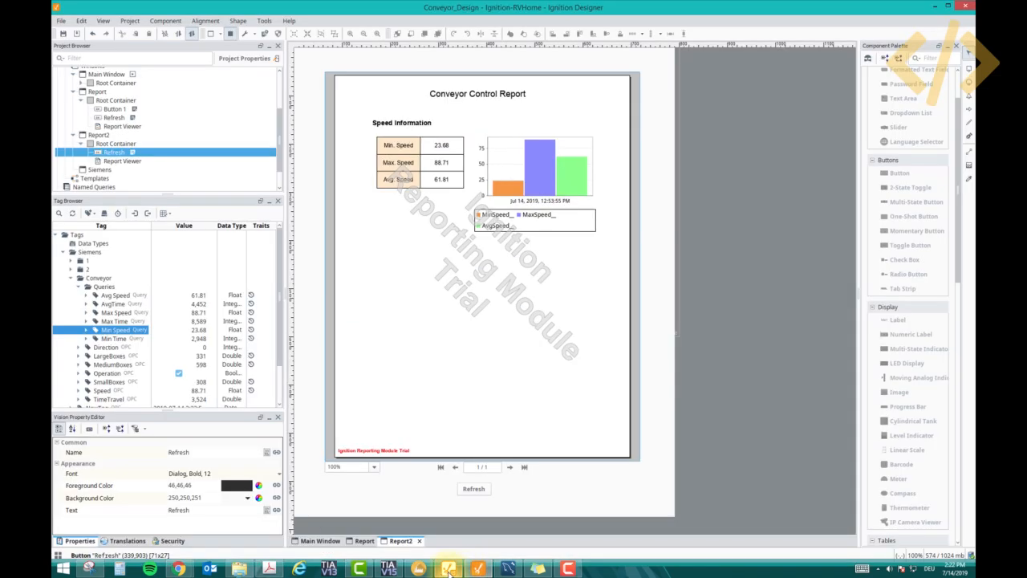
- Return to Ignition's Main Window, switch to MySQL Workbench, and list all rows of the conveyorspeed table
left_click(448, 571)
left_click(319, 540)
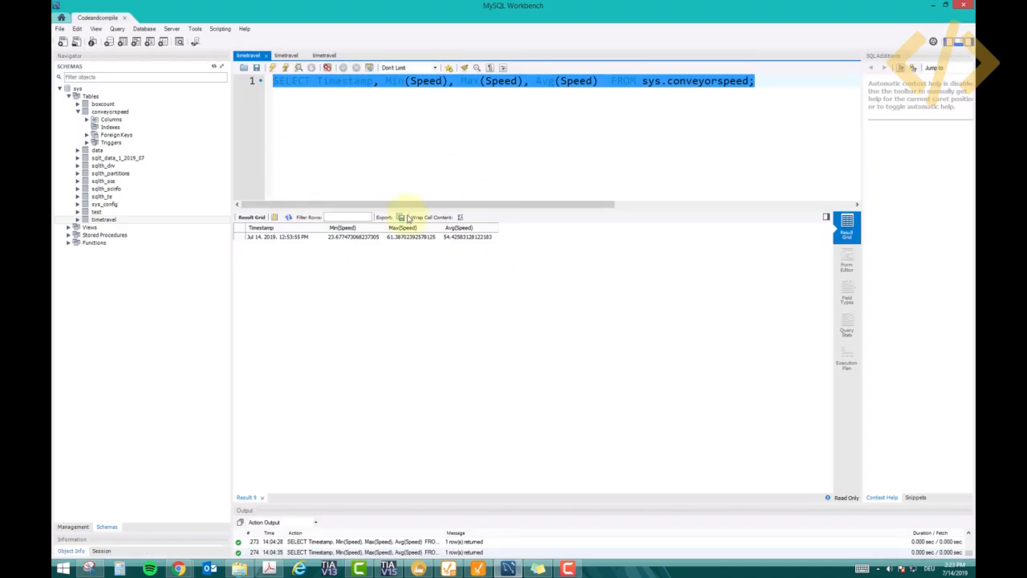
left_click(298, 92)
left_click(111, 112)
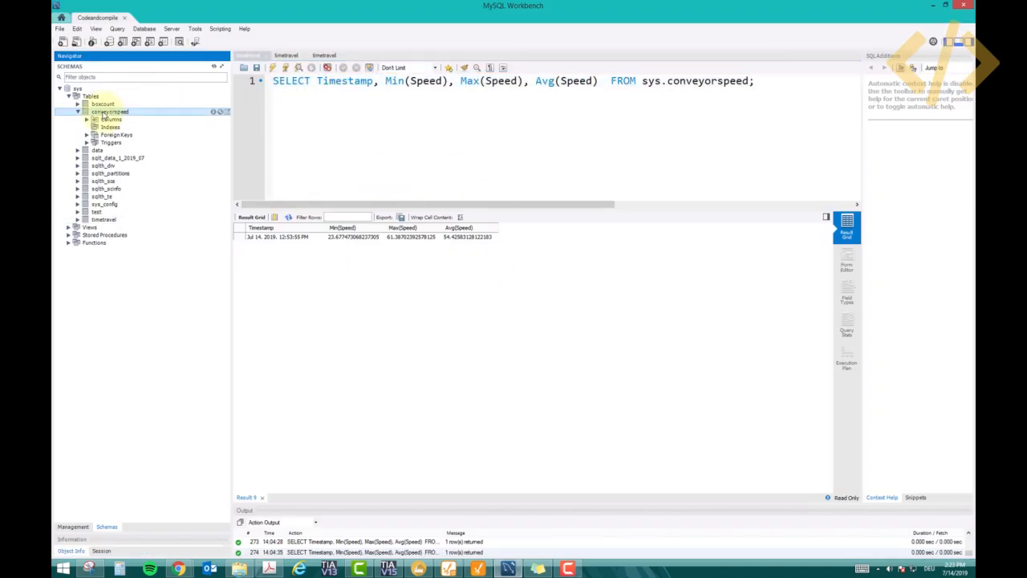
right_click(110, 112)
left_click(120, 117)
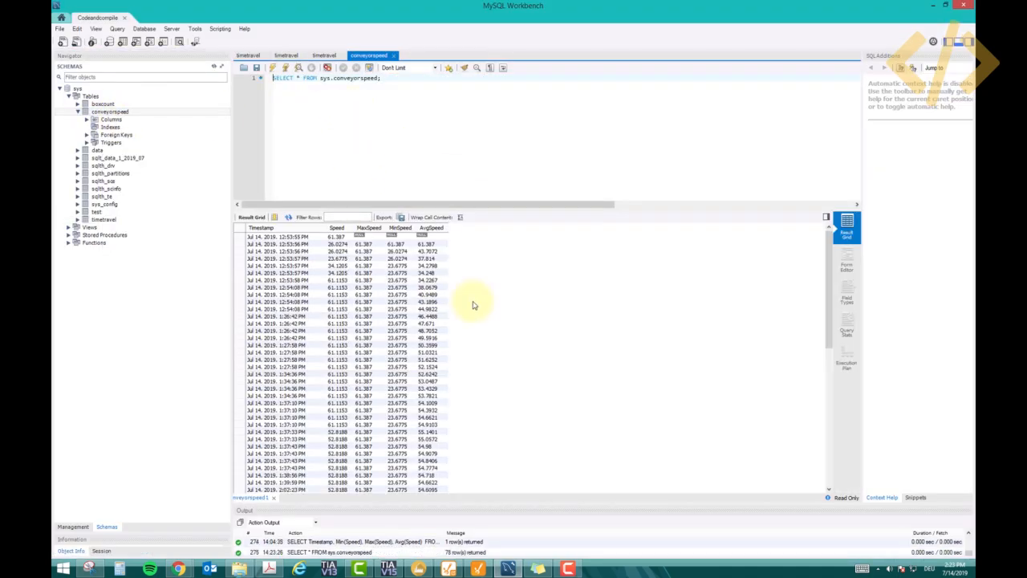
- Look through the listed conveyorspeed rows down to the latest entries, and list all rows of the timetravel table
left_click_drag(829, 269, 830, 410)
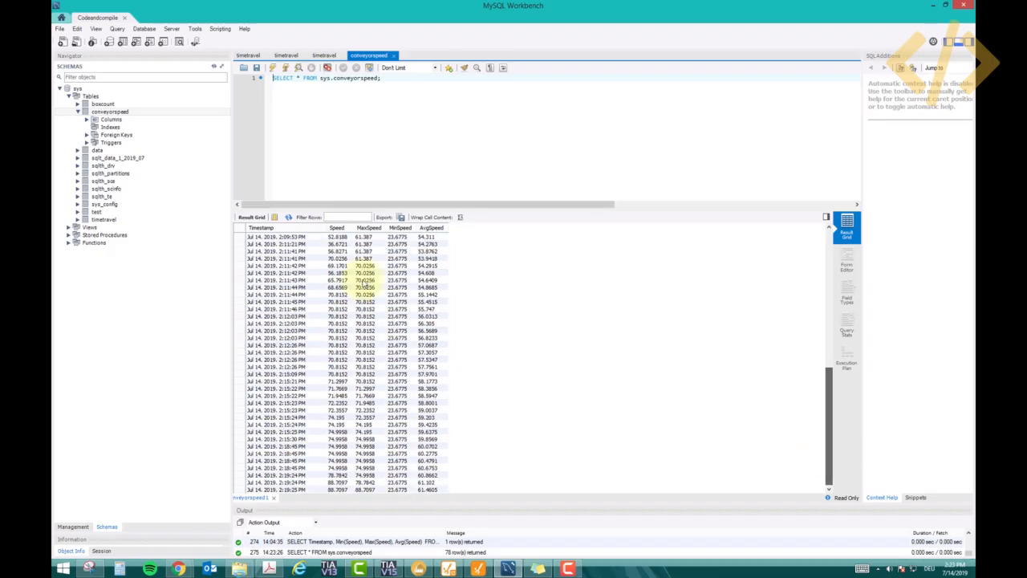
right_click(94, 158)
left_click(78, 220)
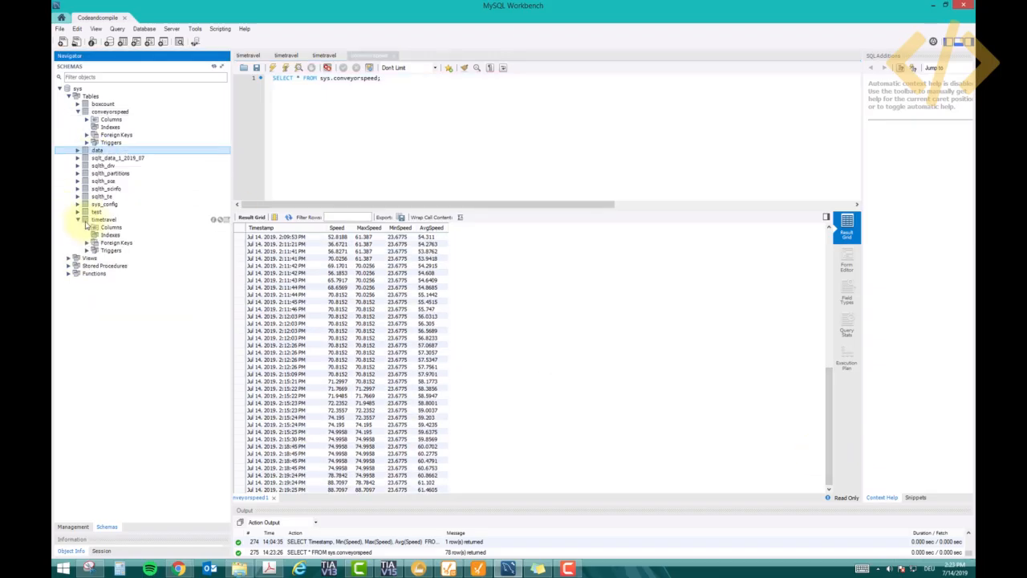
right_click(91, 222)
left_click(121, 226)
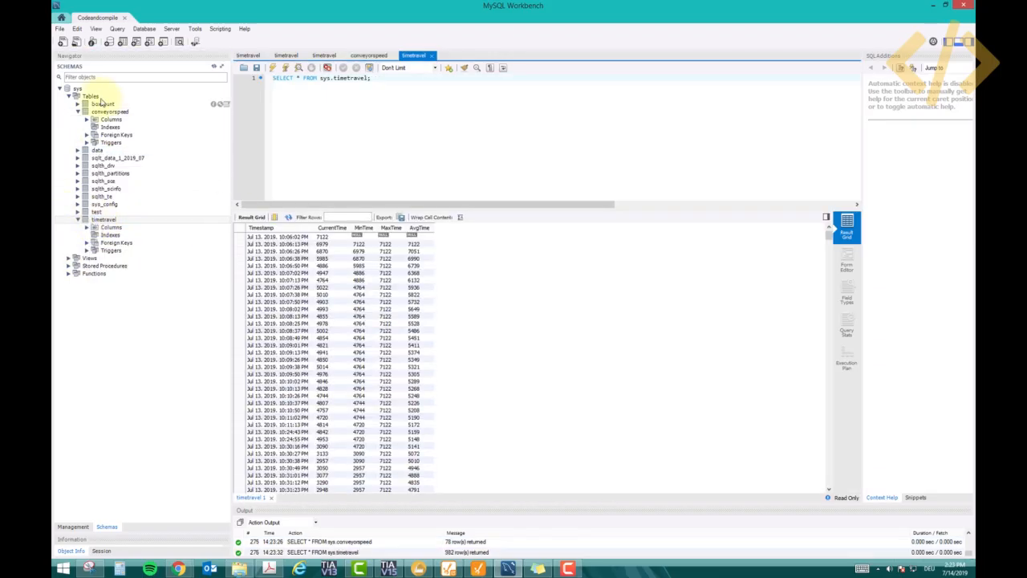
- List all rows of the conveyorspeed table again and look through its speed records
right_click(104, 111)
left_click(112, 115)
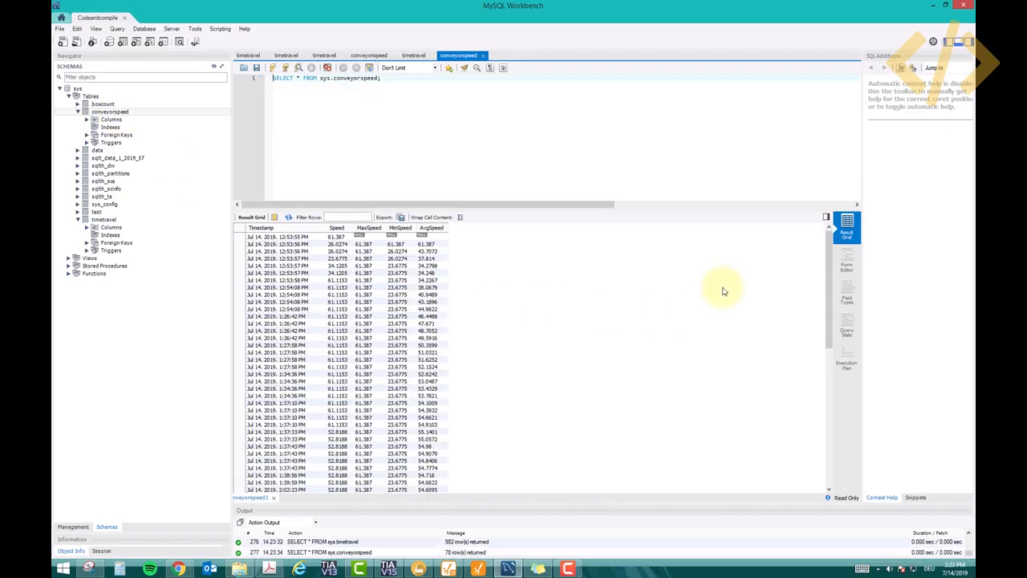
scroll(830, 305, "down", 10)
scroll(835, 337, "up", 10)
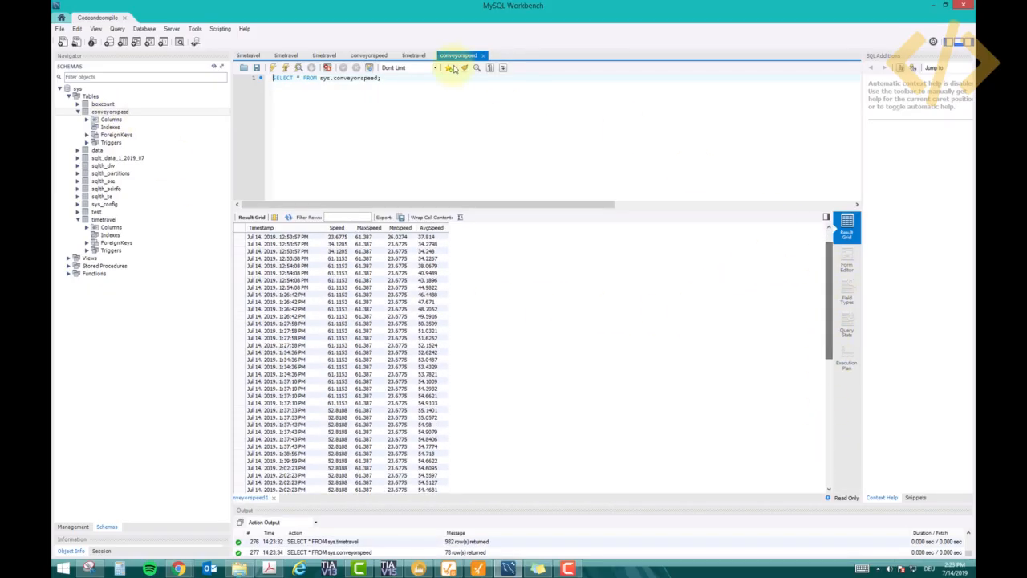
- Look through the rows of the latest timetravel query, and minimize MySQL Workbench to return to Ignition Designer
left_click(414, 55)
left_click_drag(830, 240, 819, 383)
left_click(934, 6)
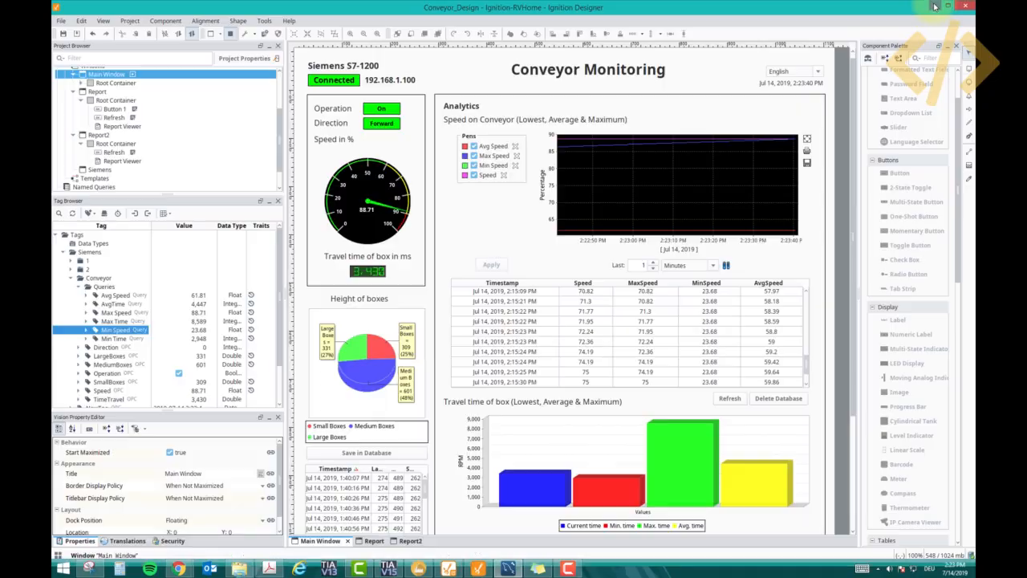